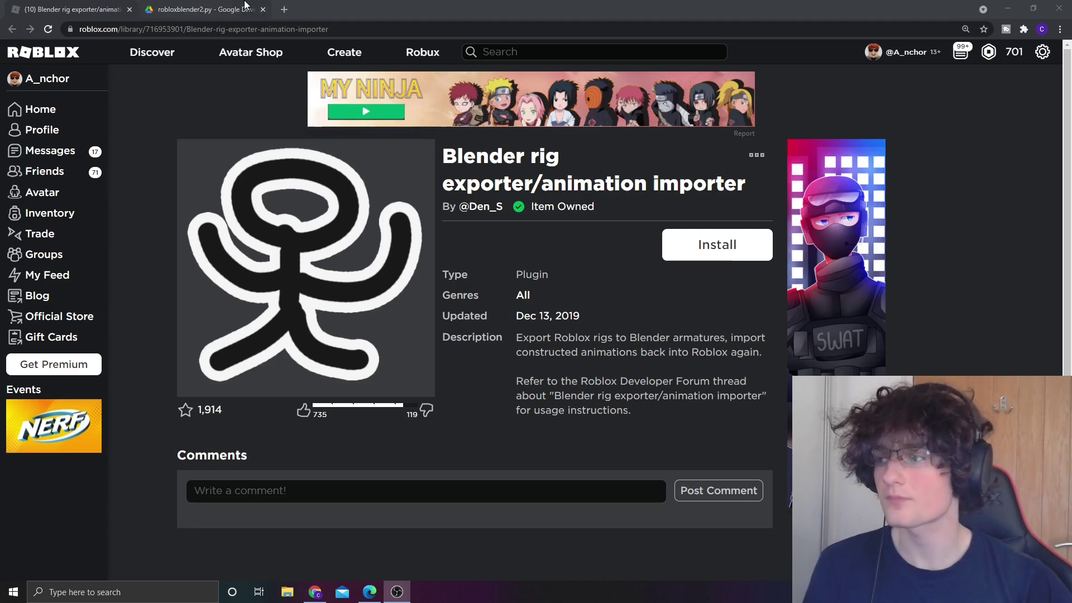
View the robloxblender2.py file on Google Drive and switch to a fresh Blender scene with the start screen dismissed
click(204, 10)
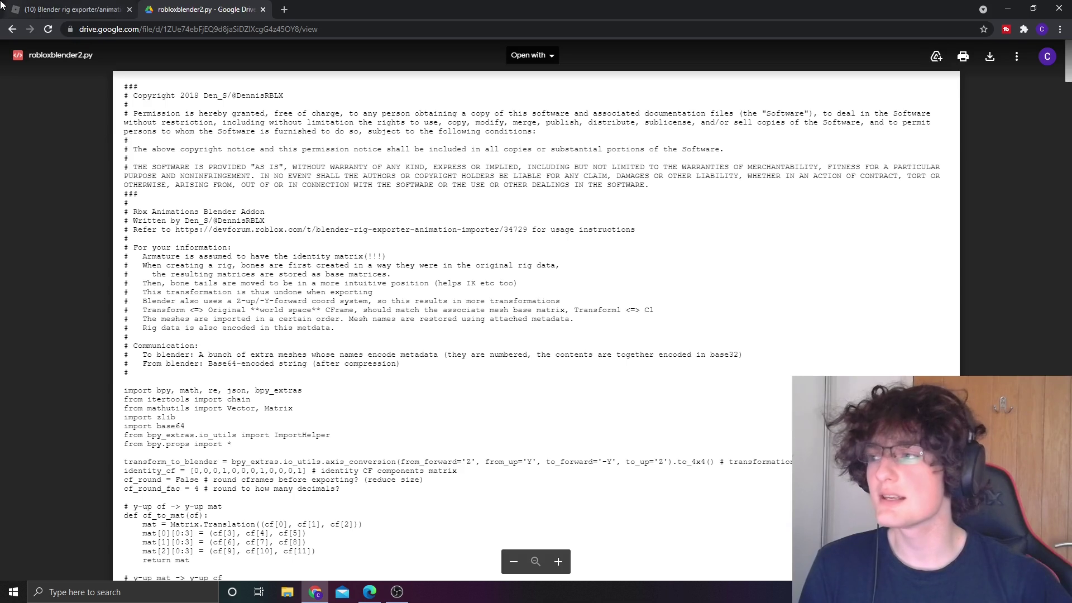
click(1010, 7)
key(super)
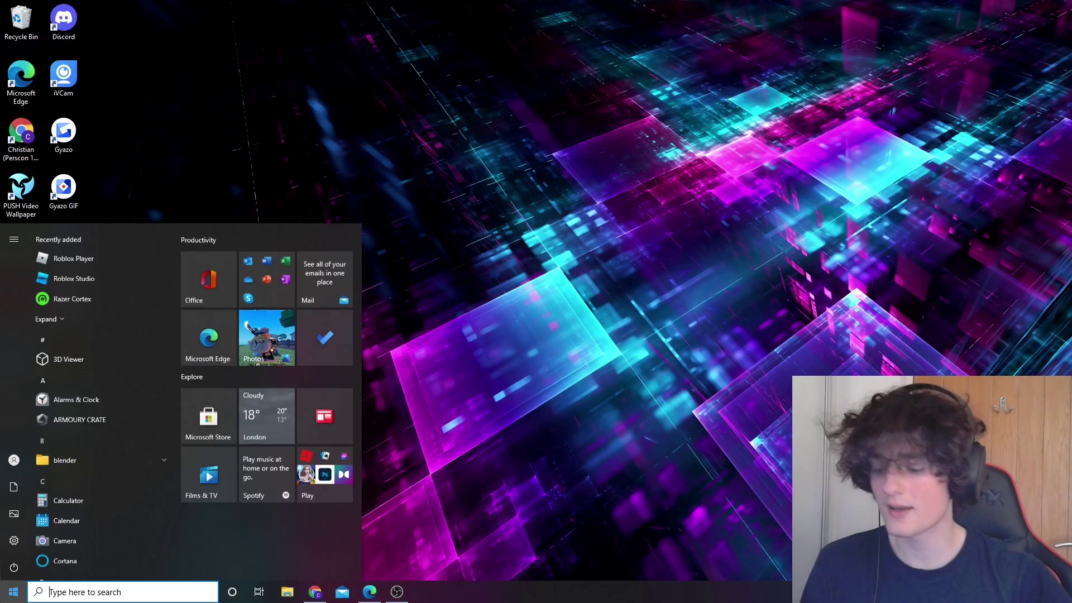
text(blender)
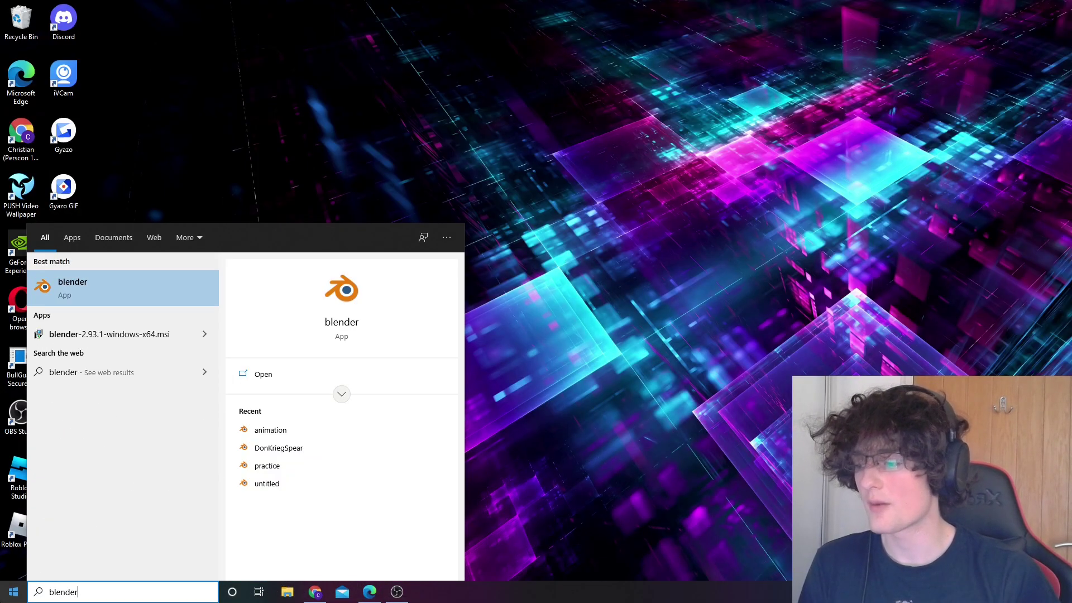
key(Return)
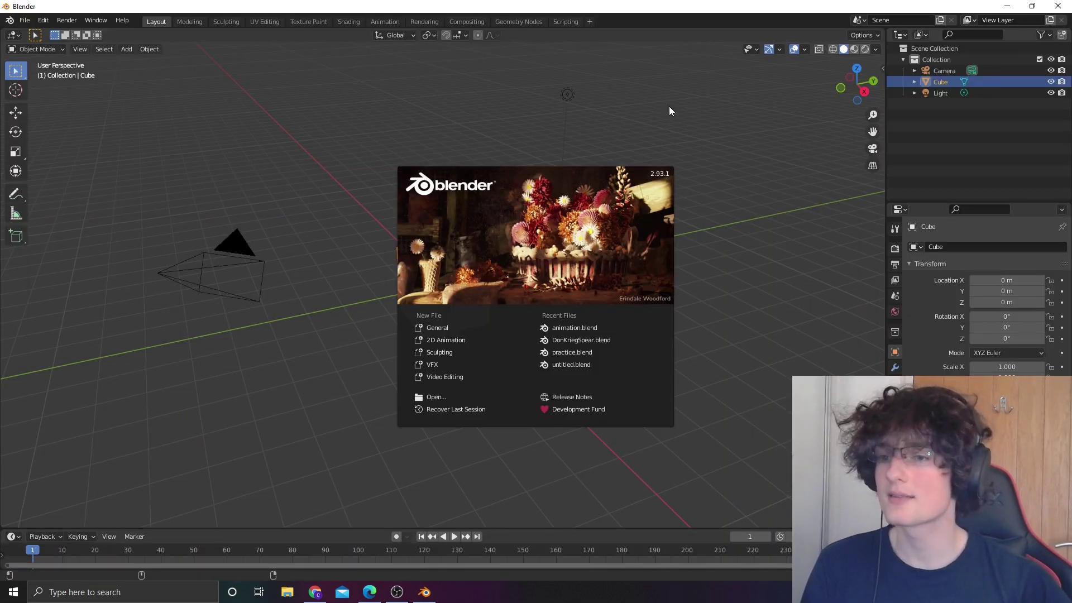
click(519, 117)
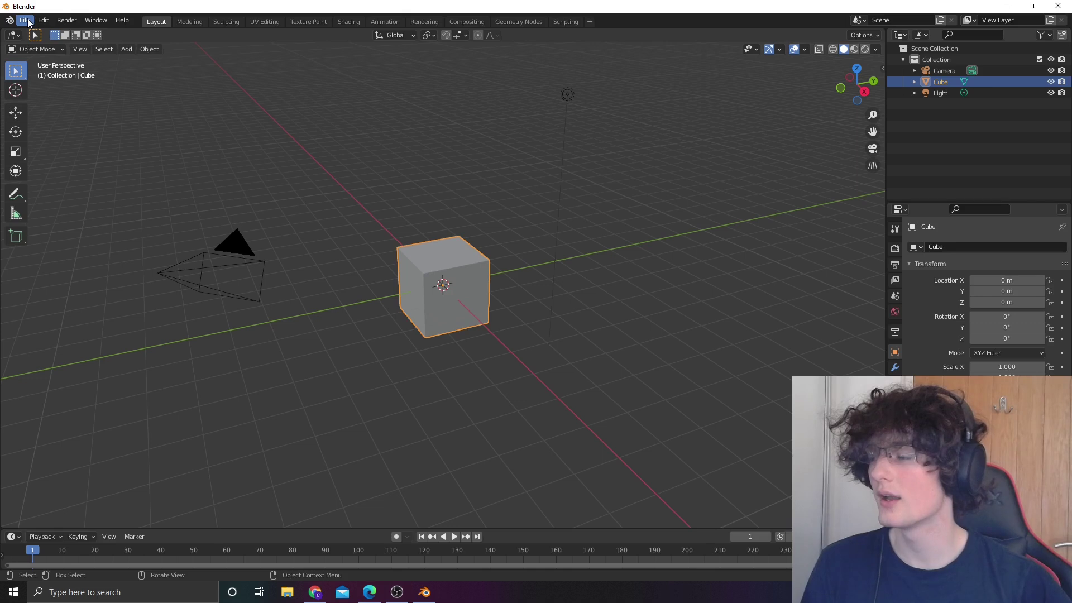
Choose robloxblender2.py in the Downloads folder as the add-on to install, and close the preferences without installing it
click(43, 20)
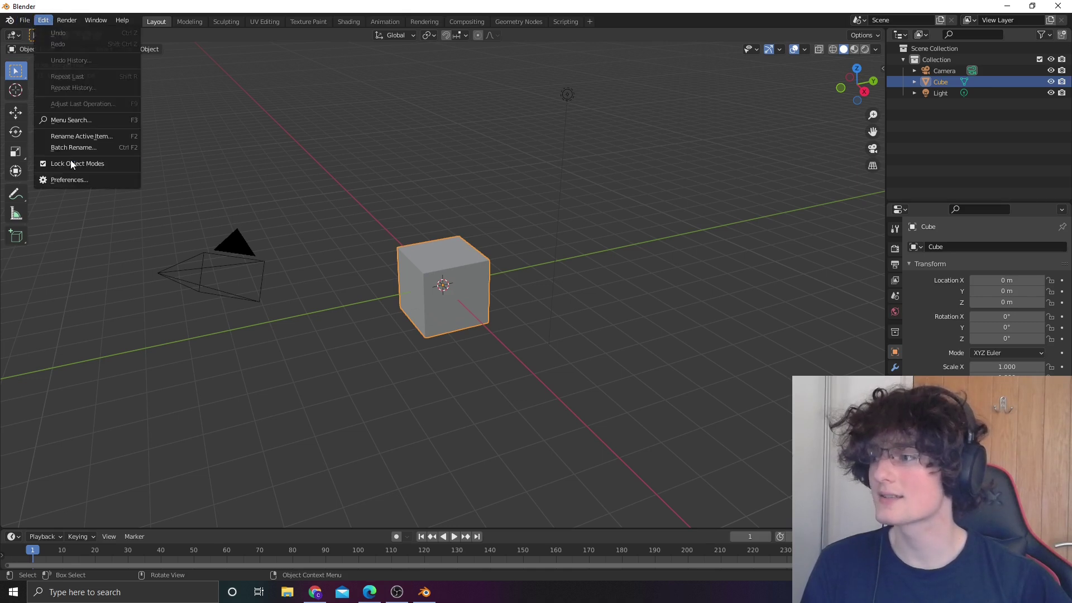
click(69, 180)
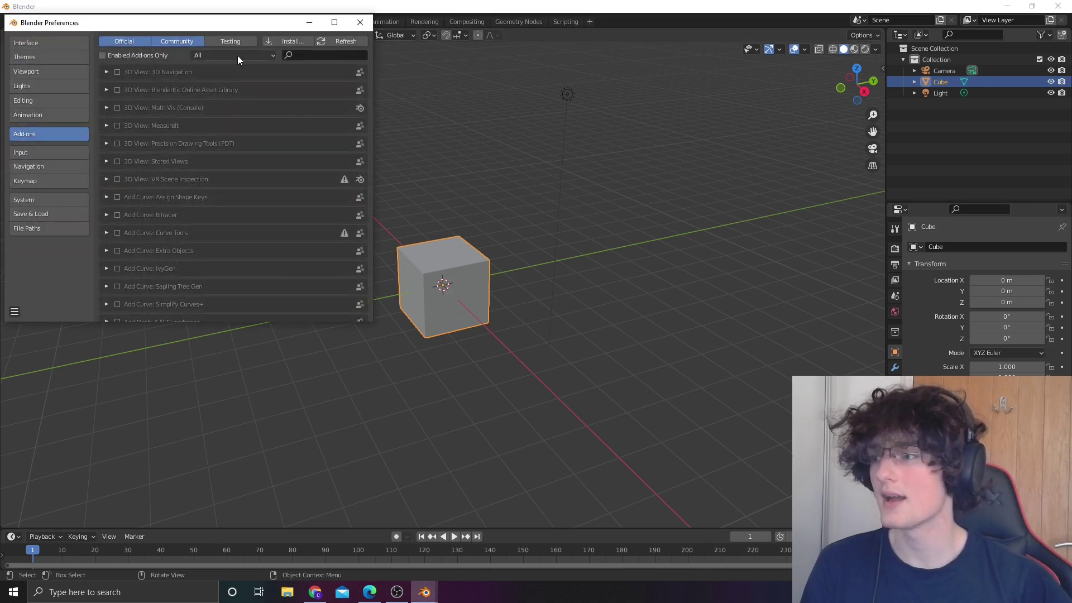
click(293, 42)
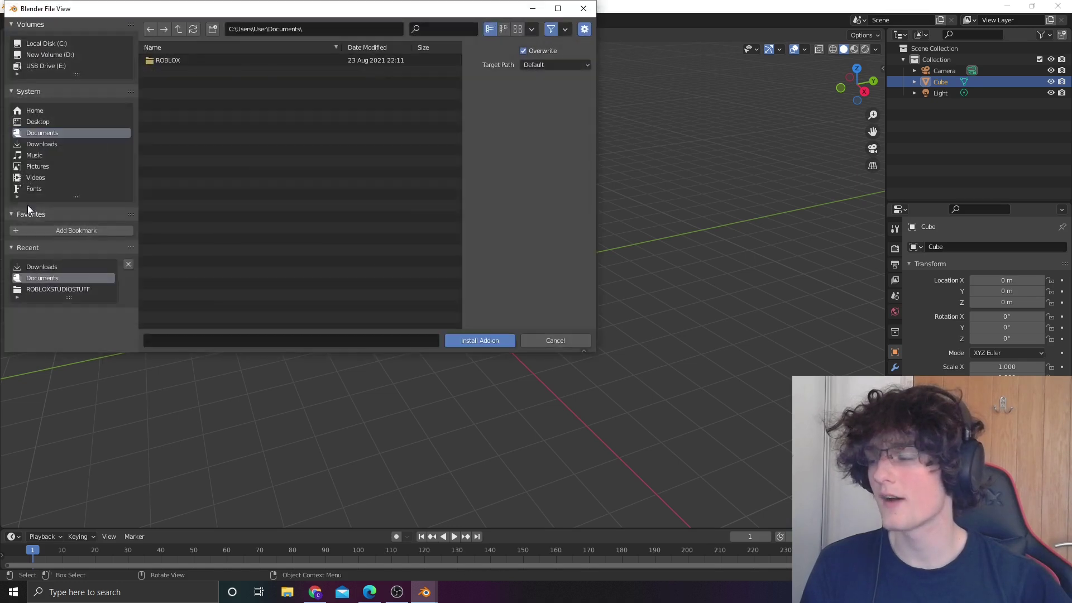
click(56, 143)
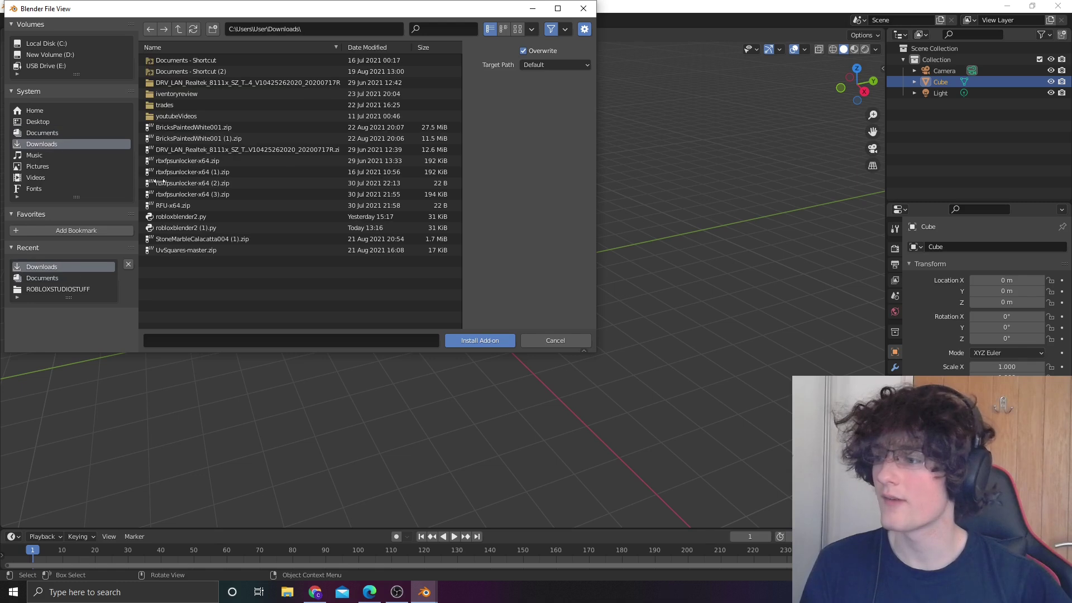
click(182, 218)
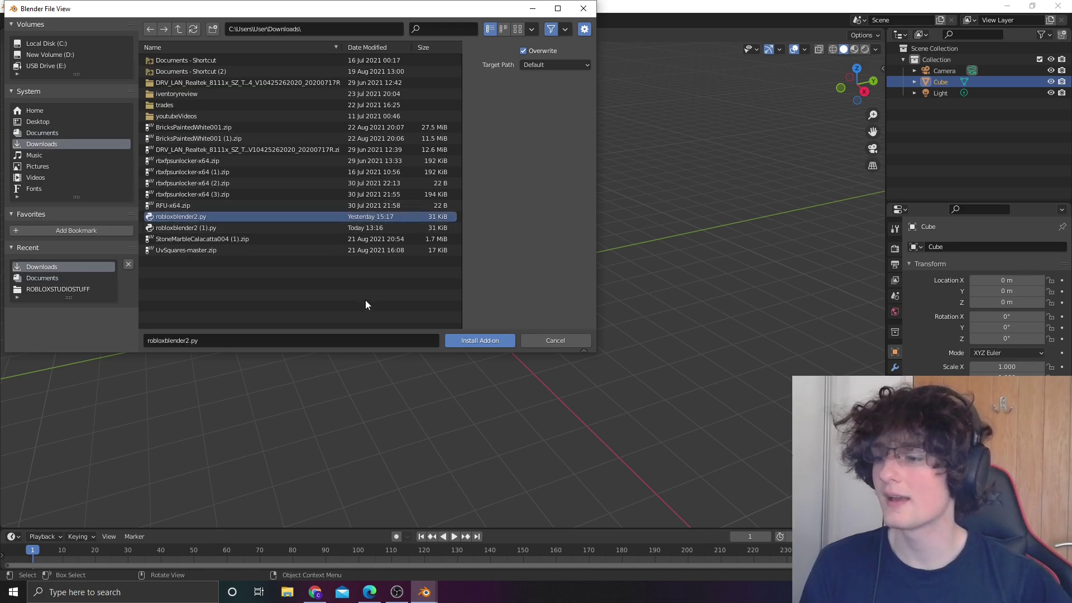
click(582, 10)
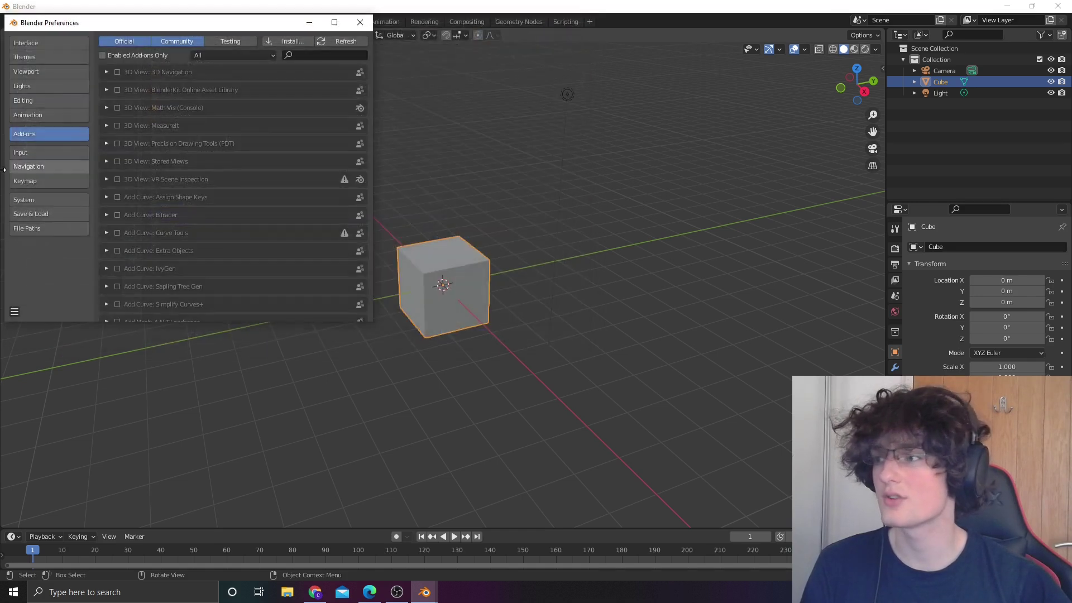
click(360, 22)
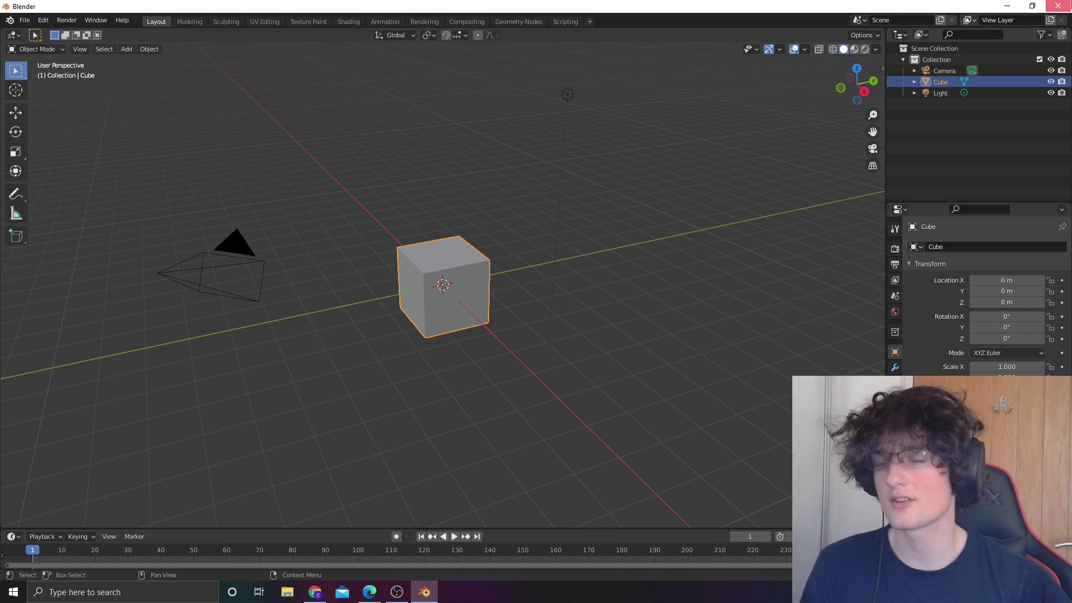
Close Blender, switch to Roblox Studio and create a new place from the Baseplate template
click(1059, 6)
key(super)
text(studio)
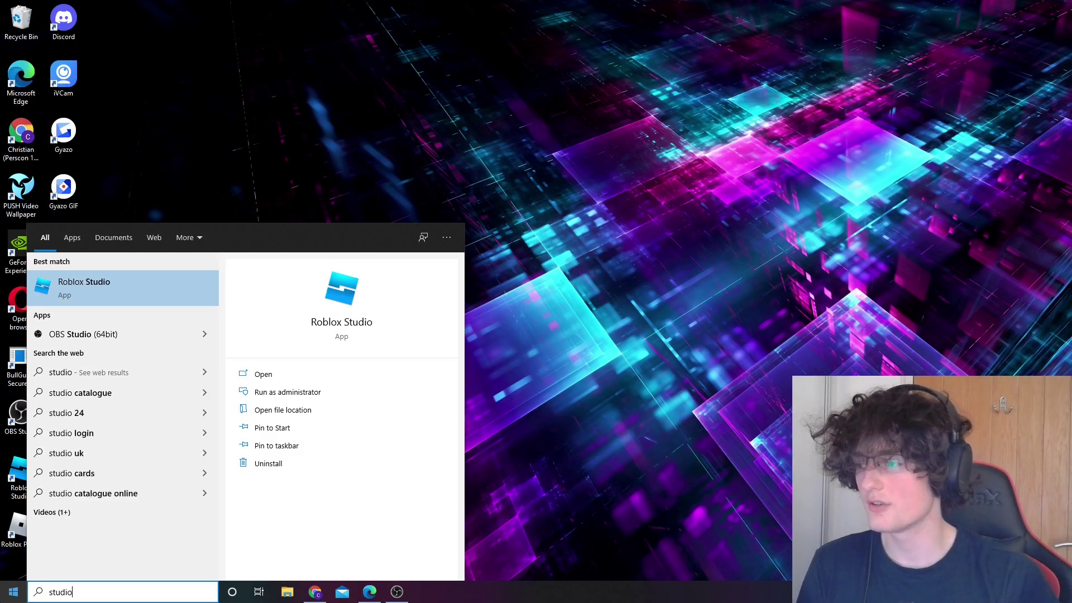
key(Escape)
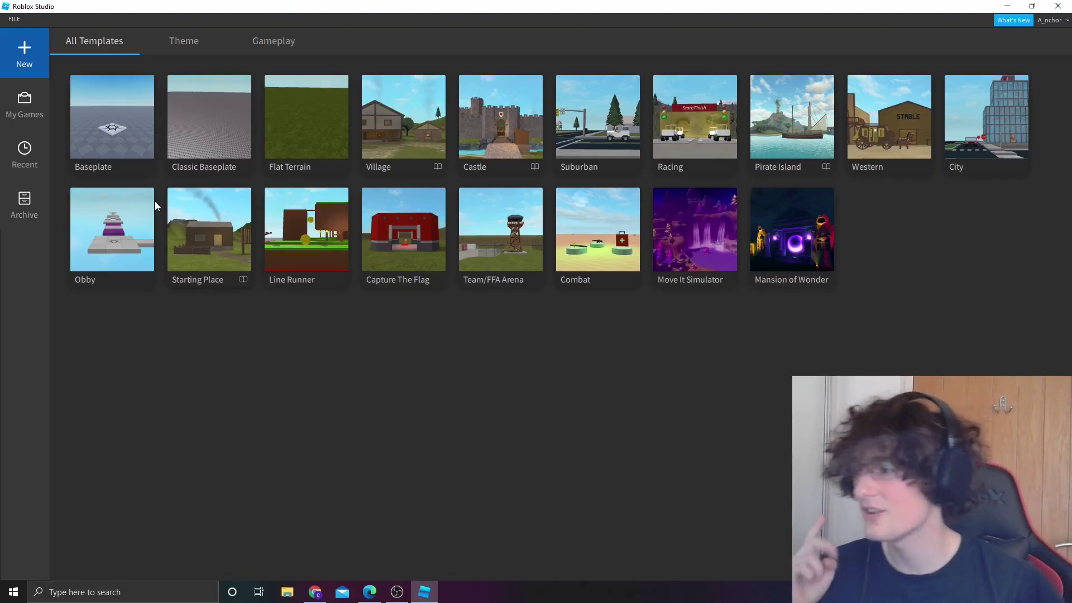
click(128, 124)
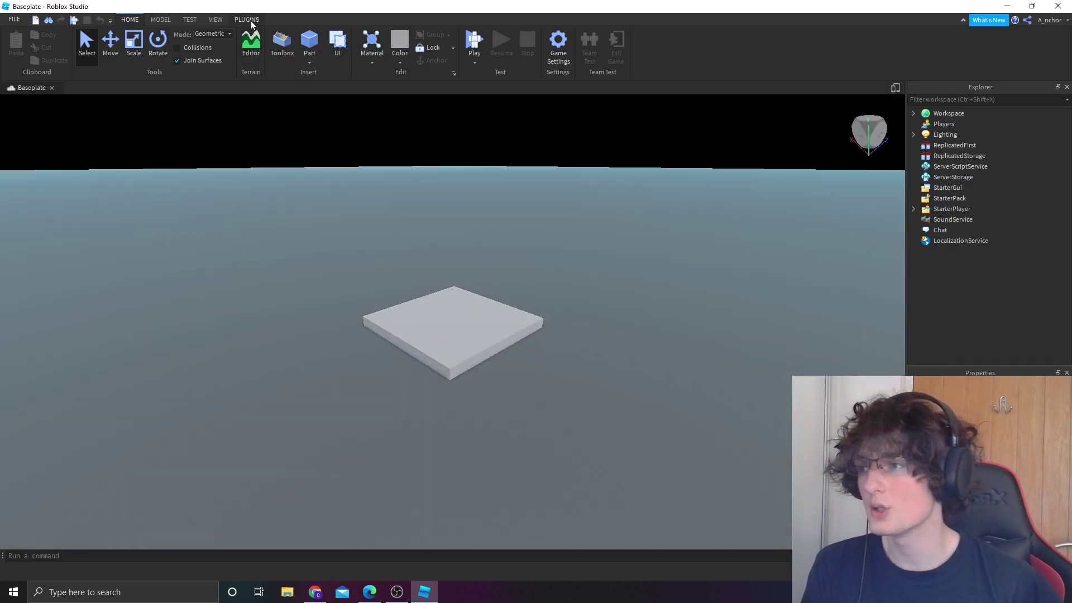
Insert an R15 Block Rig into the baseplate scene with the Rig Builder
click(249, 19)
click(410, 41)
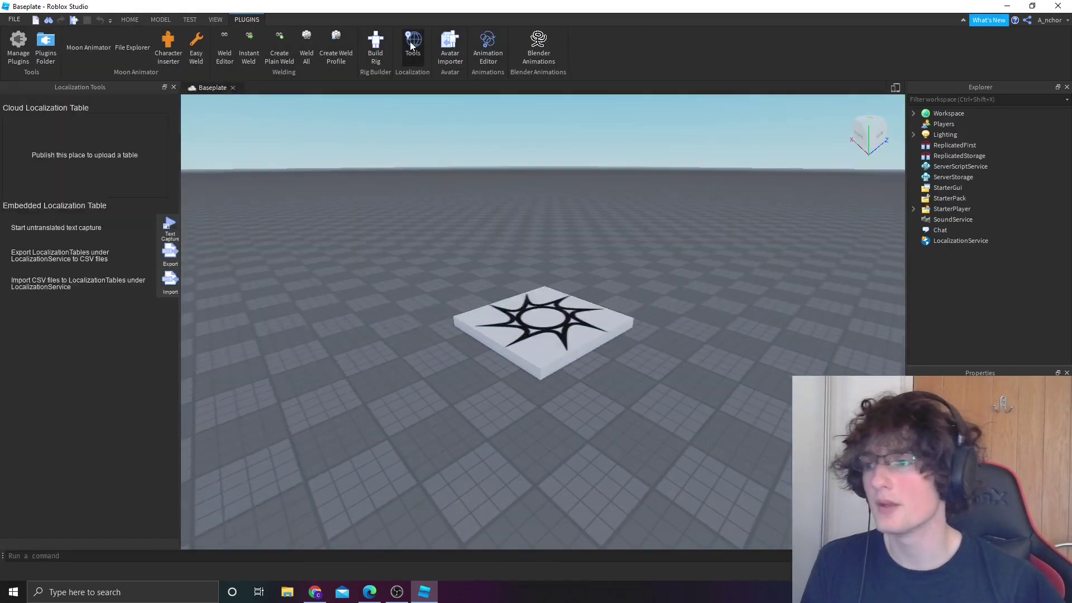
click(349, 45)
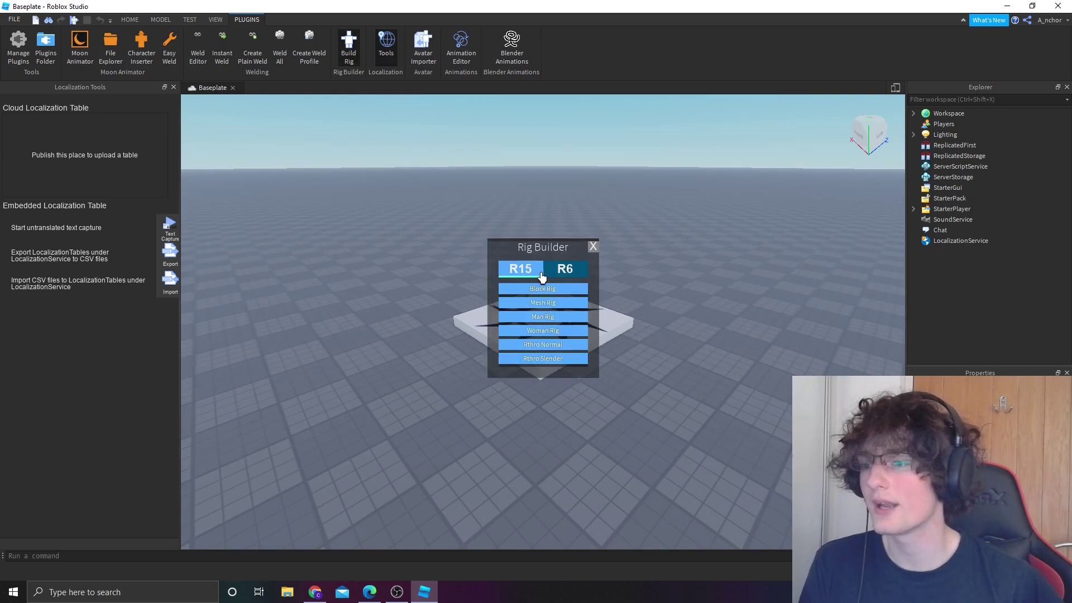
click(541, 292)
key(a)
right_drag(628, 287, 670, 239)
key(f)
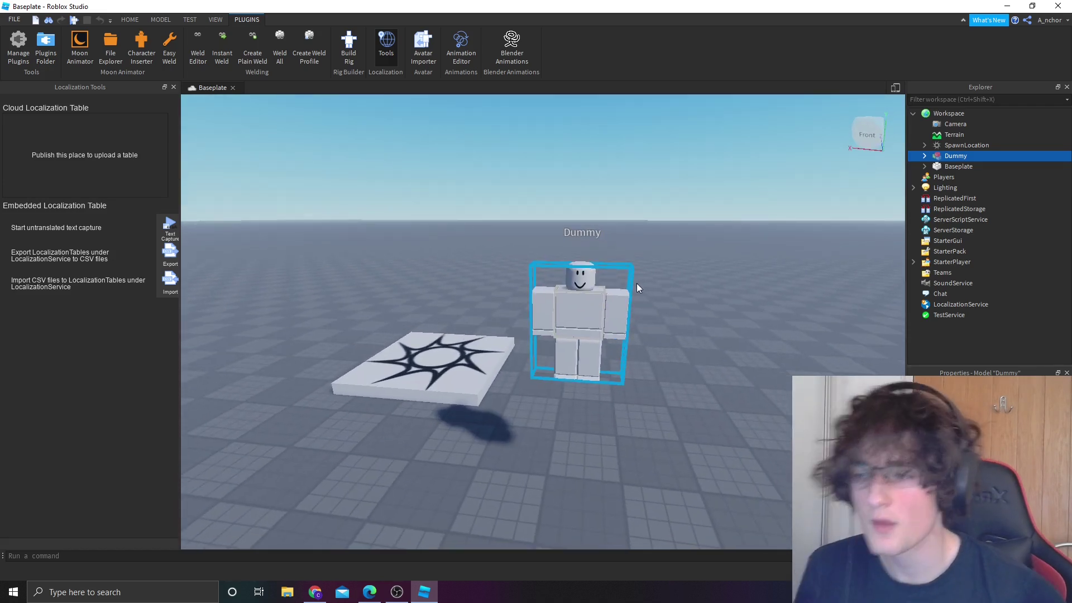
Load the Dummy as the rig model in the Blender Animations plugin and close Localization Tools
click(515, 48)
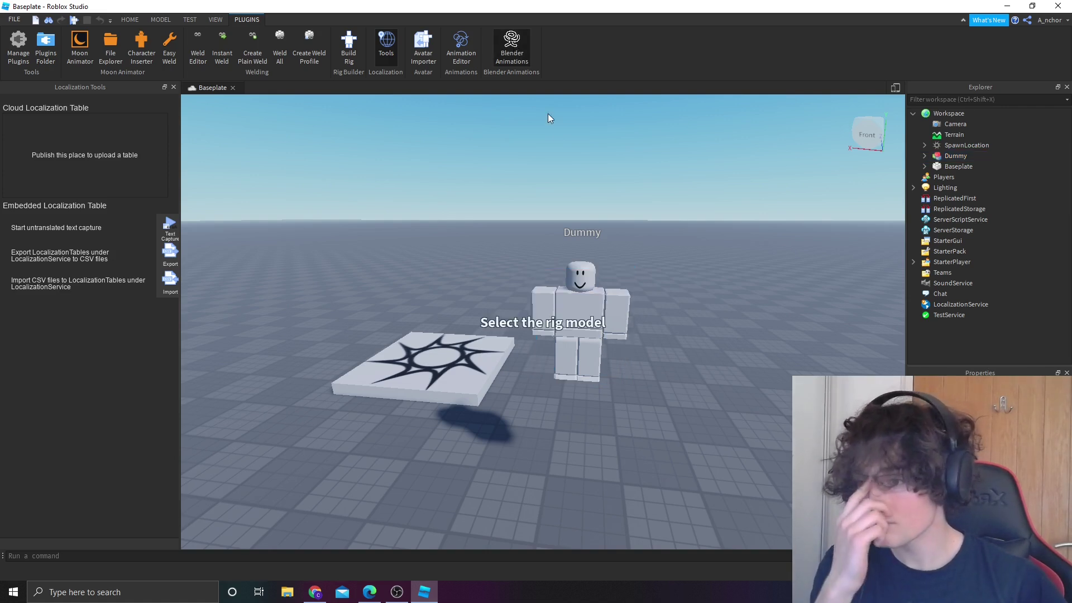
click(588, 303)
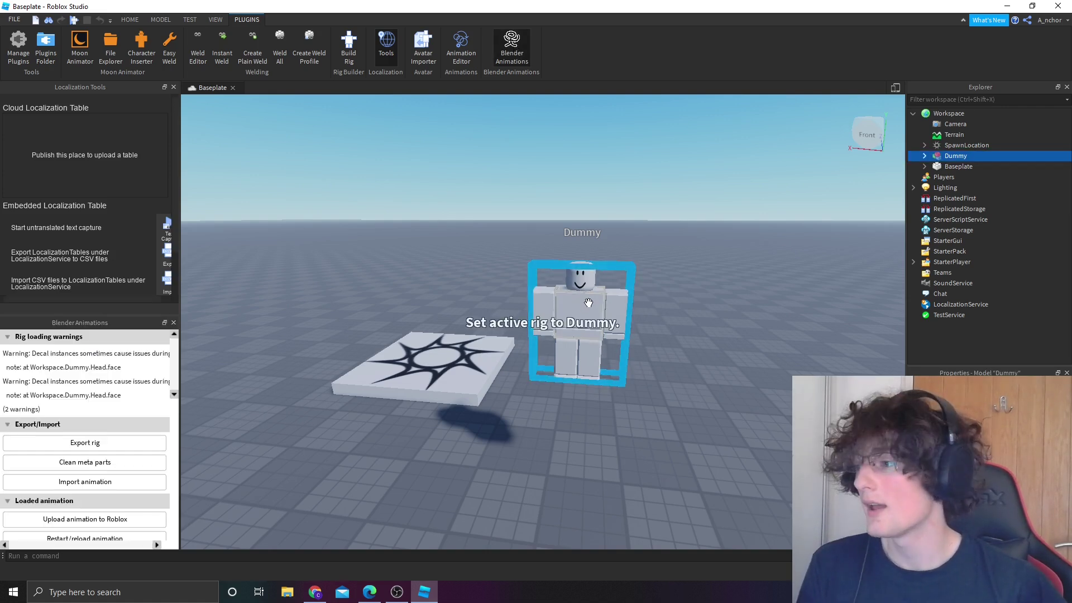
click(174, 87)
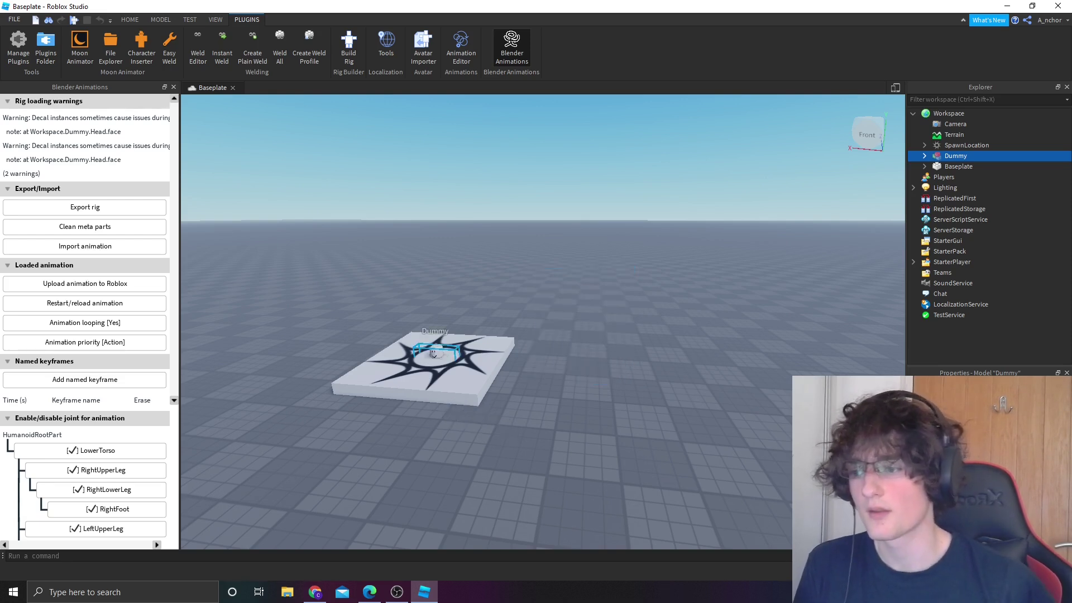
Delete the SpawnLocation from the baseplate
right_click(458, 388)
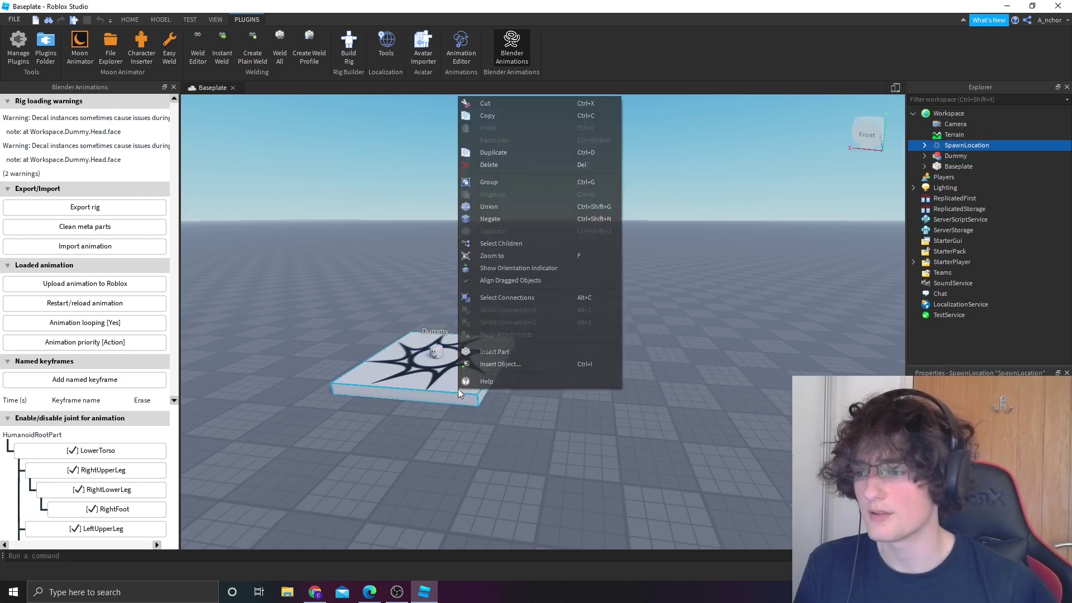
click(521, 165)
Export the Dummy rig to the Downloads folder as the OBJ file rigfortutorial and clean its meta parts
click(434, 362)
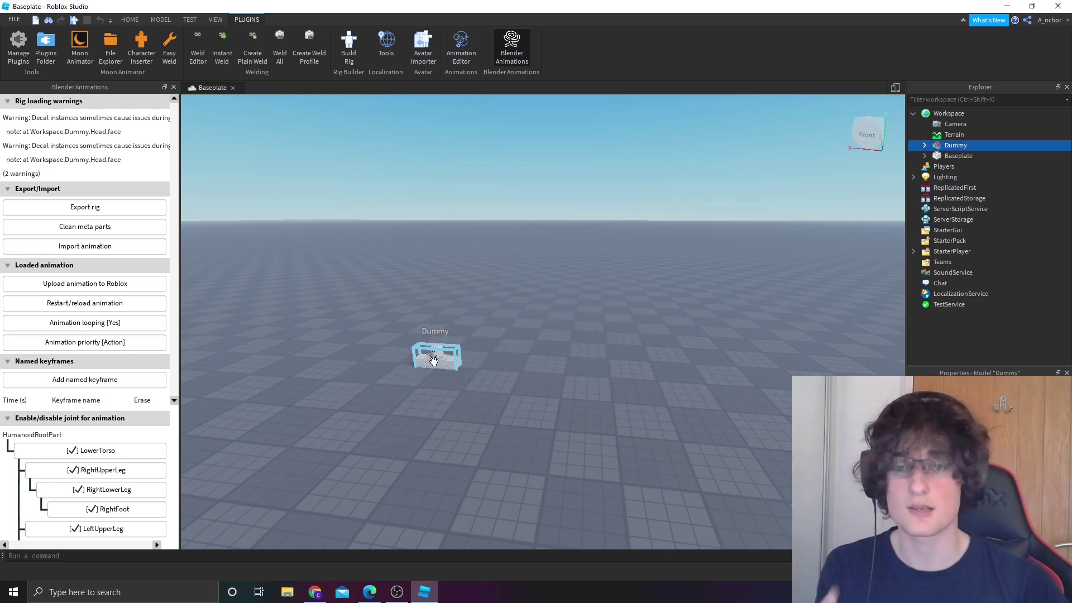
click(114, 207)
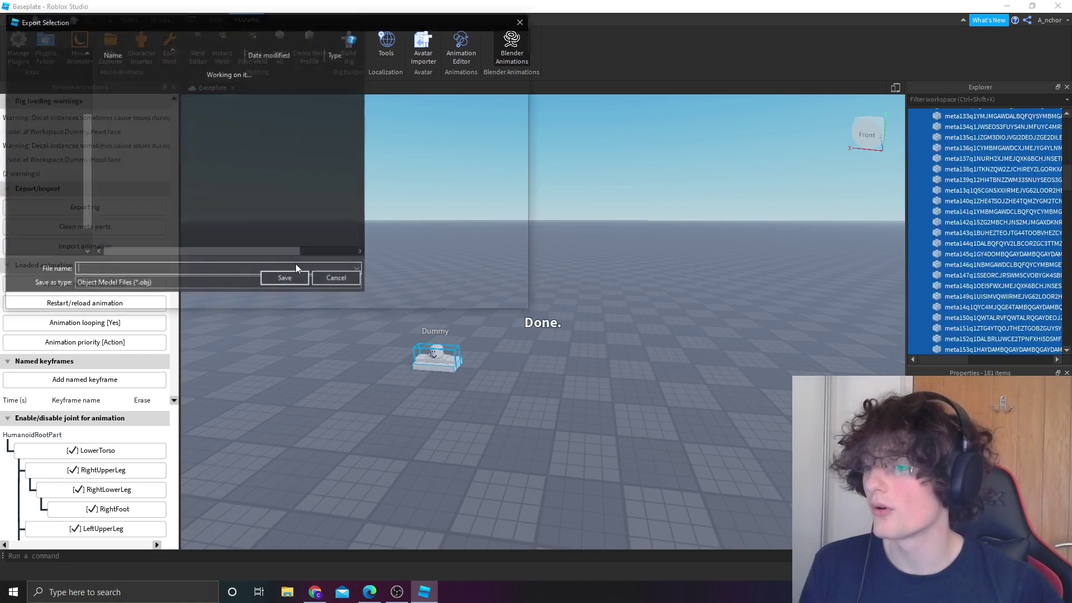
click(50, 180)
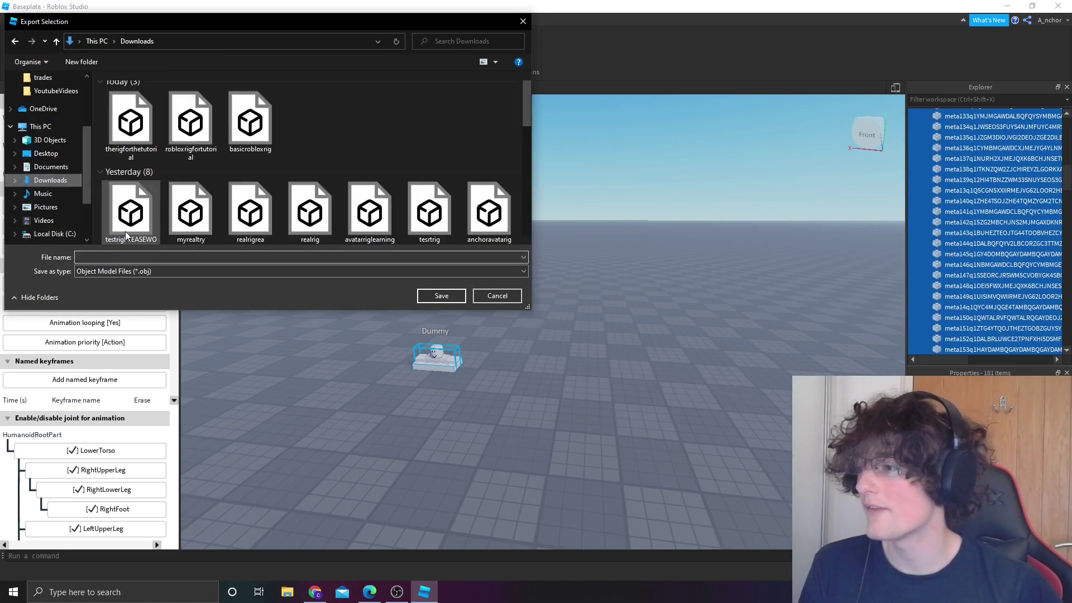
click(149, 257)
text(right)
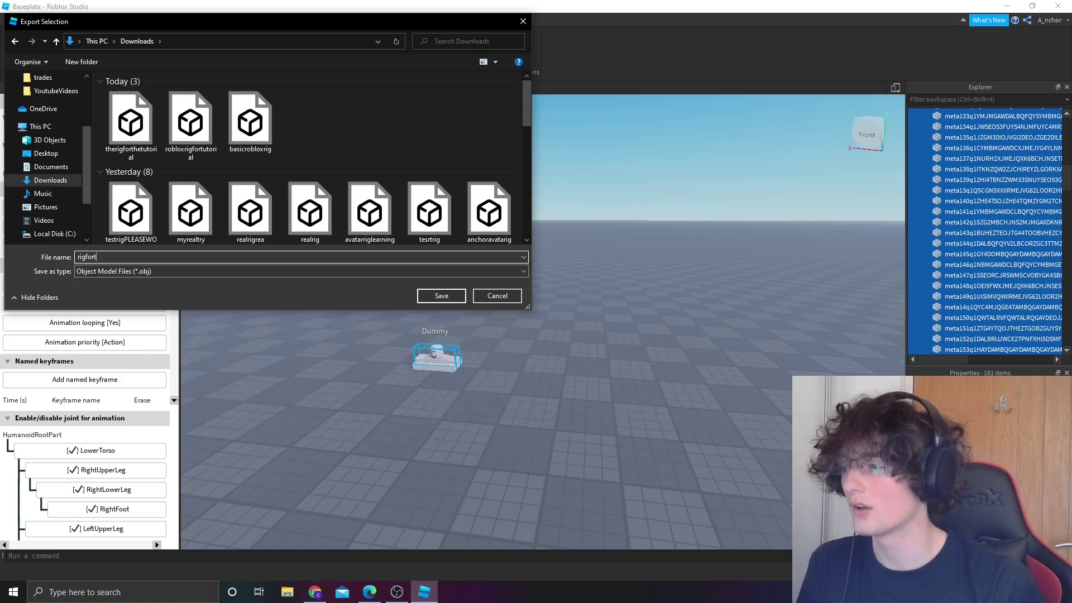
key(Return)
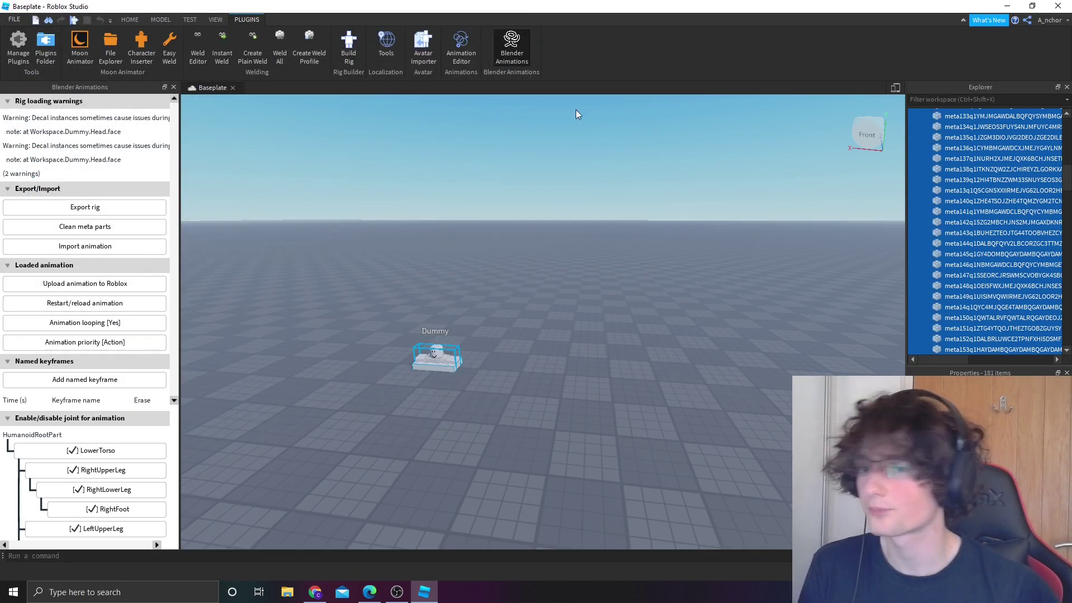
click(78, 231)
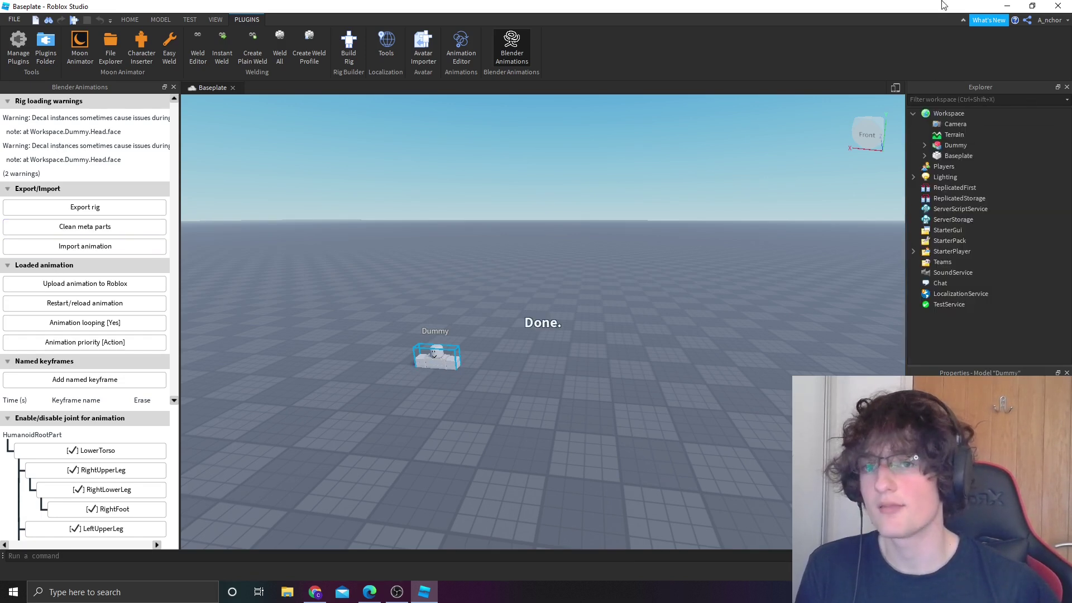
Switch from Roblox Studio to a new Blender session and dismiss the start screen
click(1006, 5)
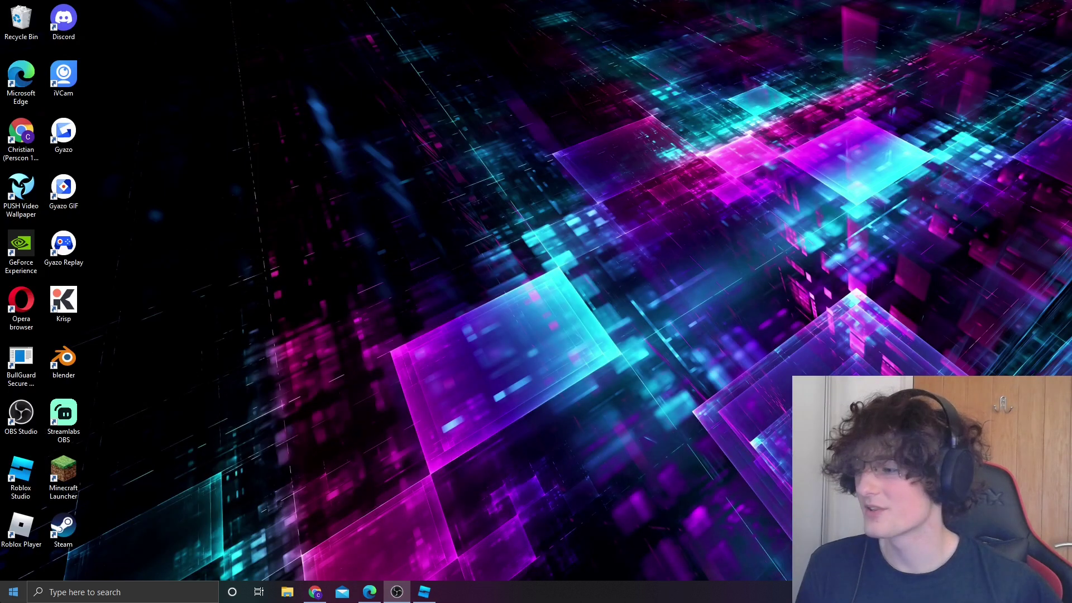
click(13, 592)
text(blender)
key(Return)
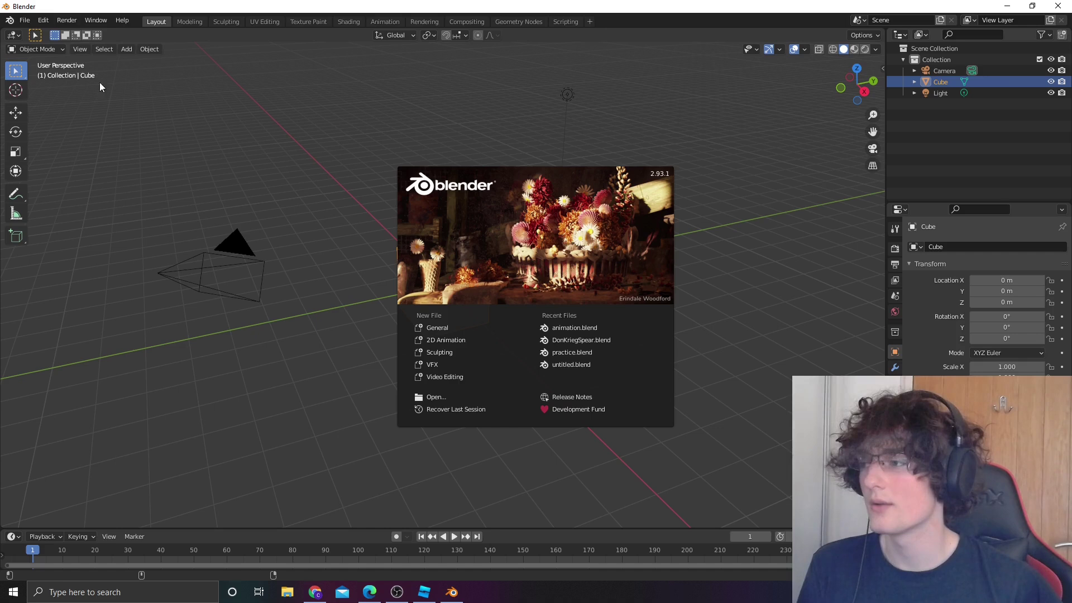
click(31, 21)
Import the Roblox rig data from therigforthetutorial.obj in the Downloads folder
click(26, 20)
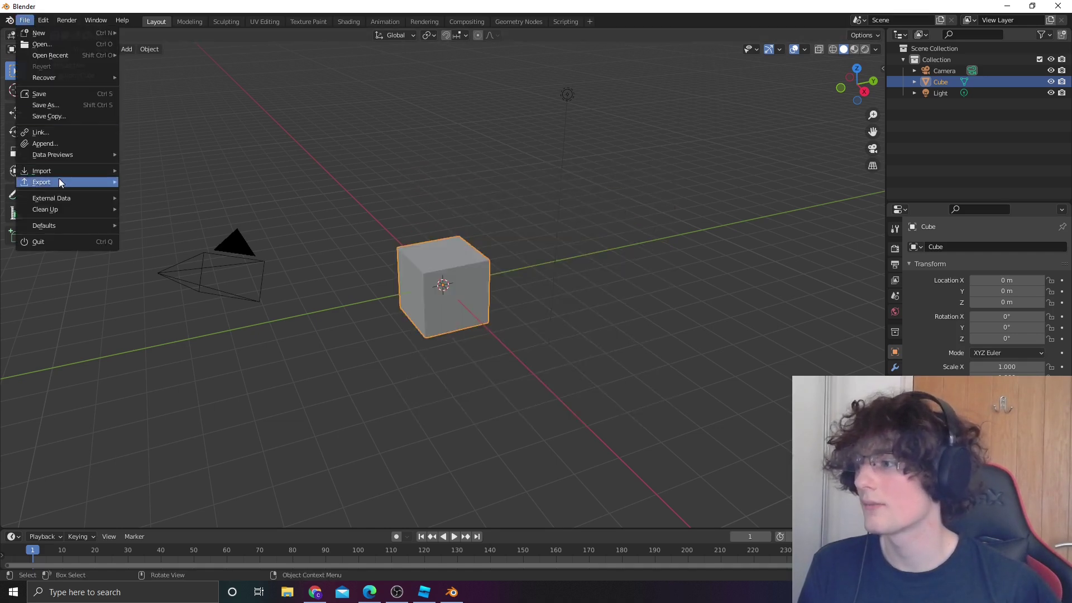
mouse_move(58, 169)
click(189, 293)
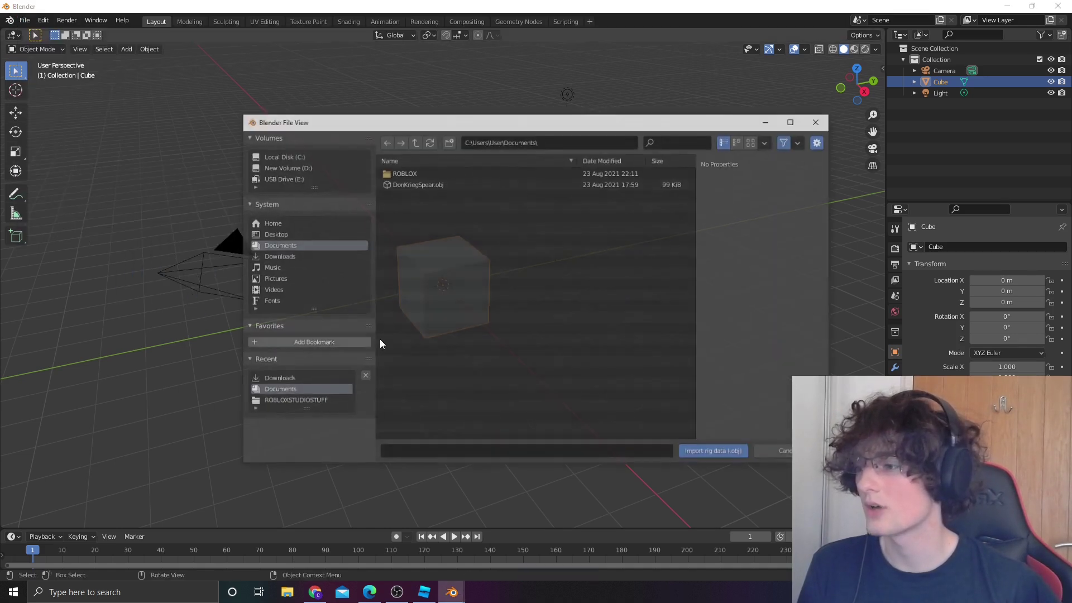
click(304, 256)
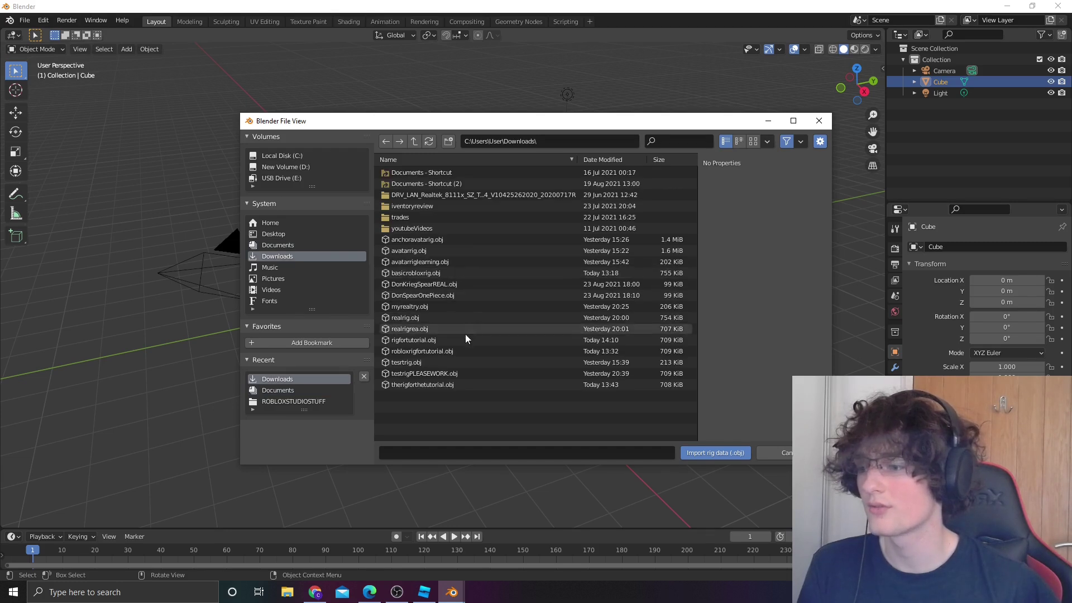
double_click(419, 385)
Face the imported rig from the front and show it with Material Preview shading
middle_drag(521, 336, 620, 317)
scroll(618, 317, up, 3)
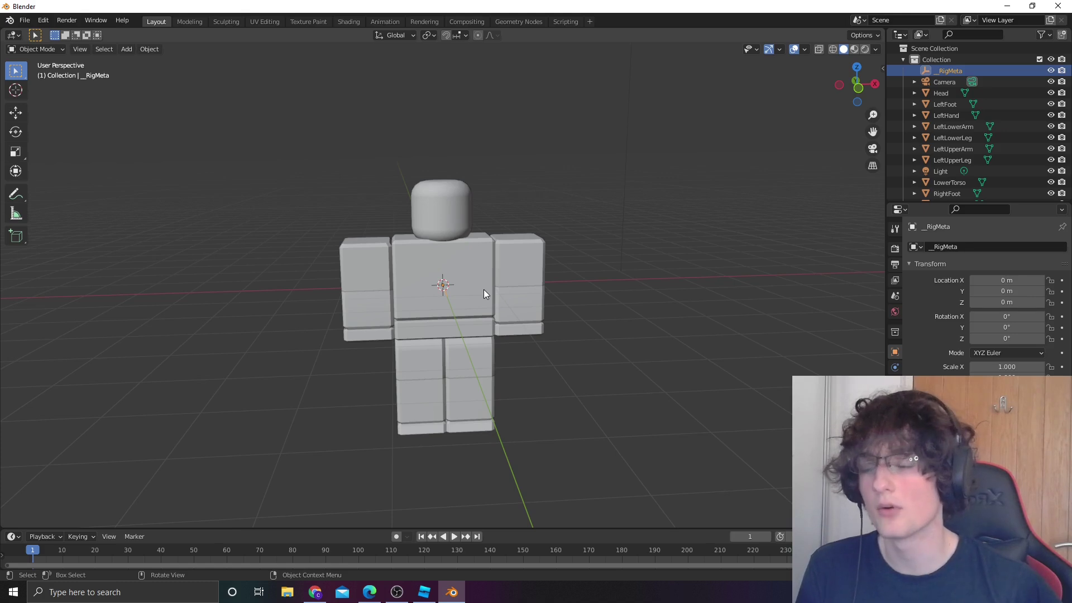
click(856, 49)
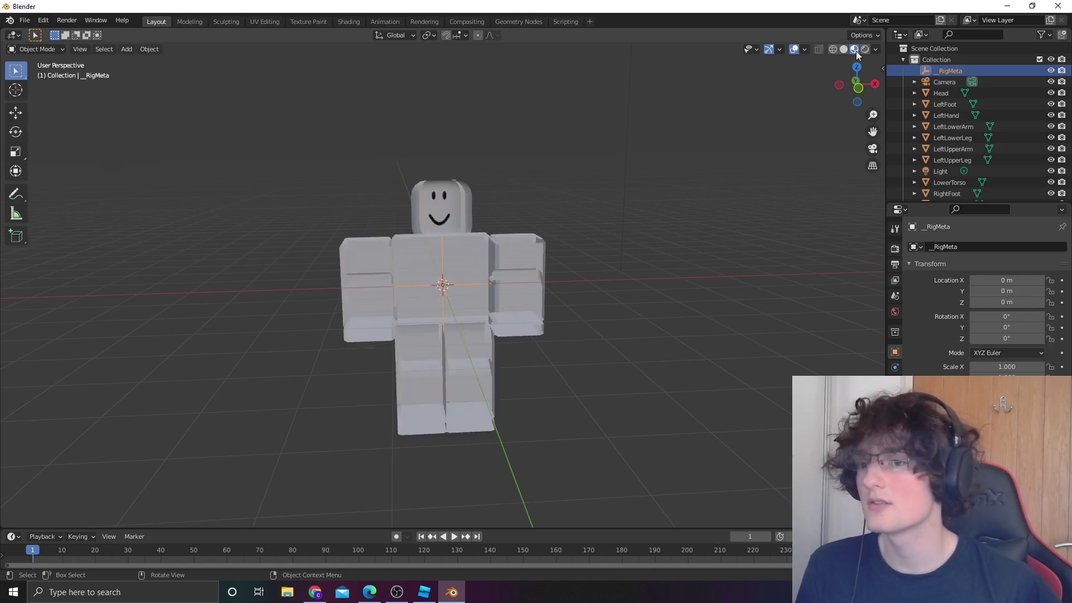
Orbit to the side of the rig that shows its face and return the viewport to Solid shading
middle_drag(501, 203, 632, 196)
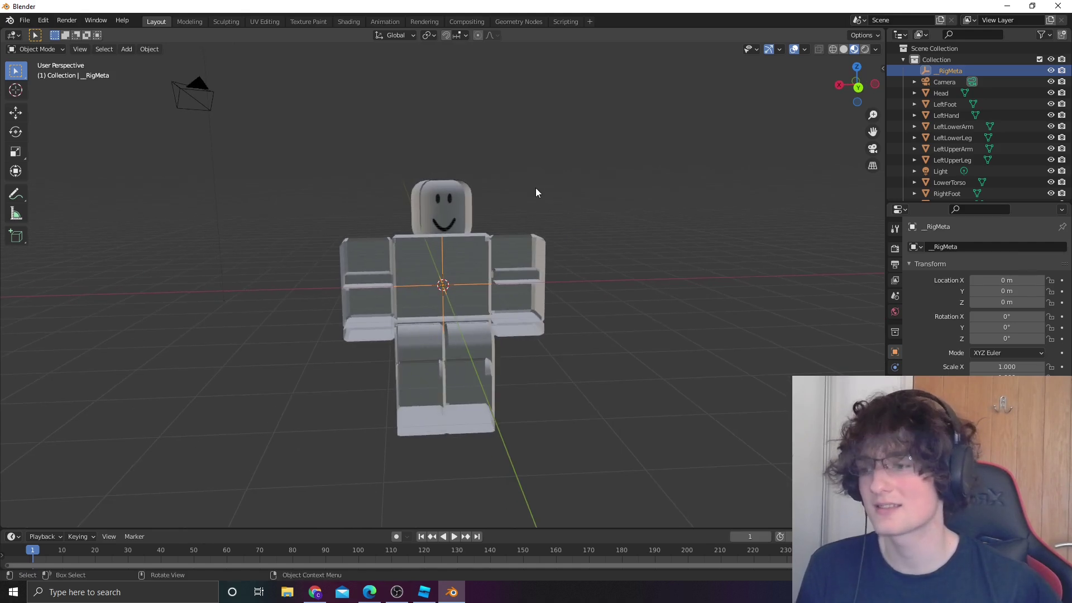
middle_drag(532, 174, 538, 169)
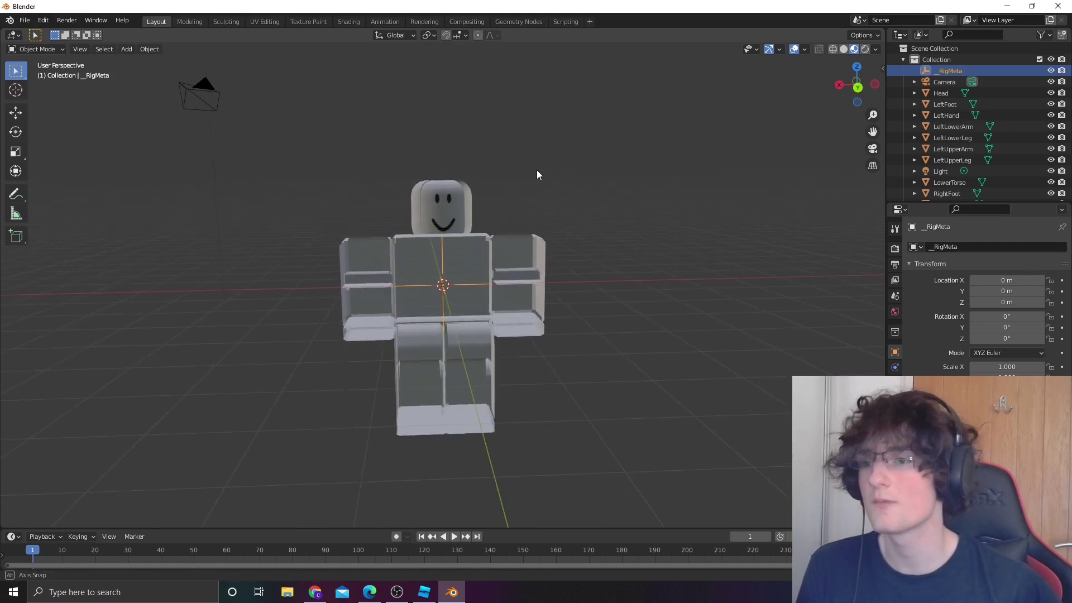
click(845, 49)
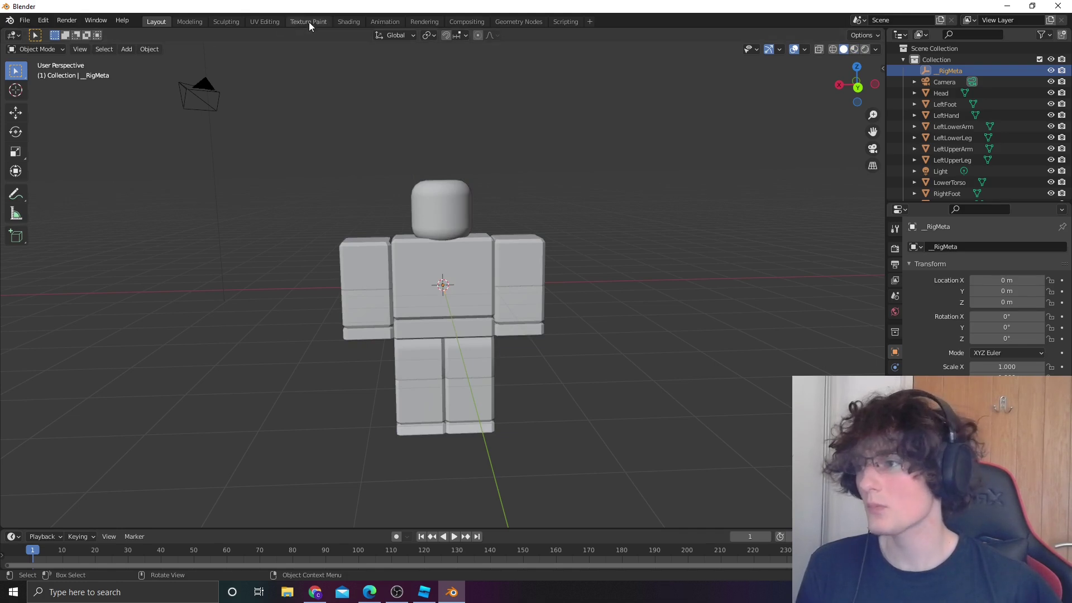
click(373, 21)
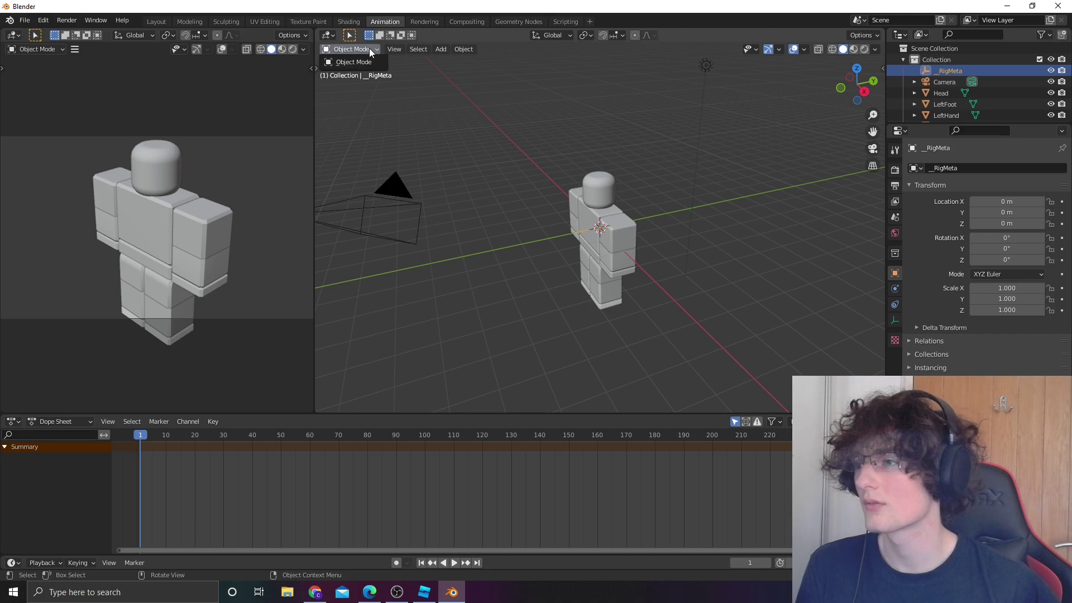
click(419, 49)
click(153, 22)
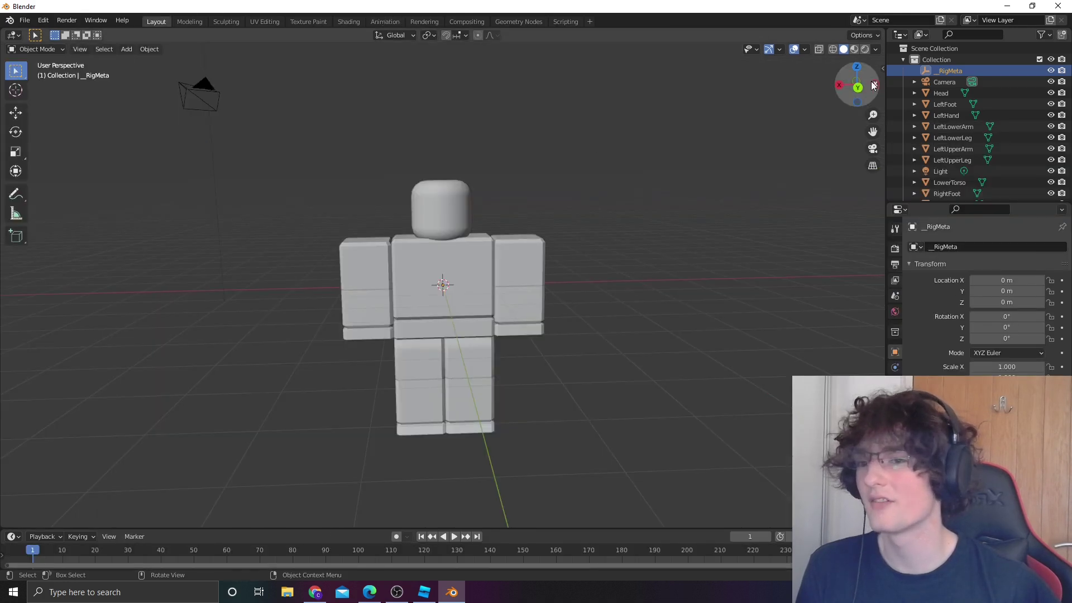
Rebuild the rig from __RigMeta with the Rbx Animations add-on, using Local Y-axis aligned bones as the rigging type
click(471, 257)
click(947, 71)
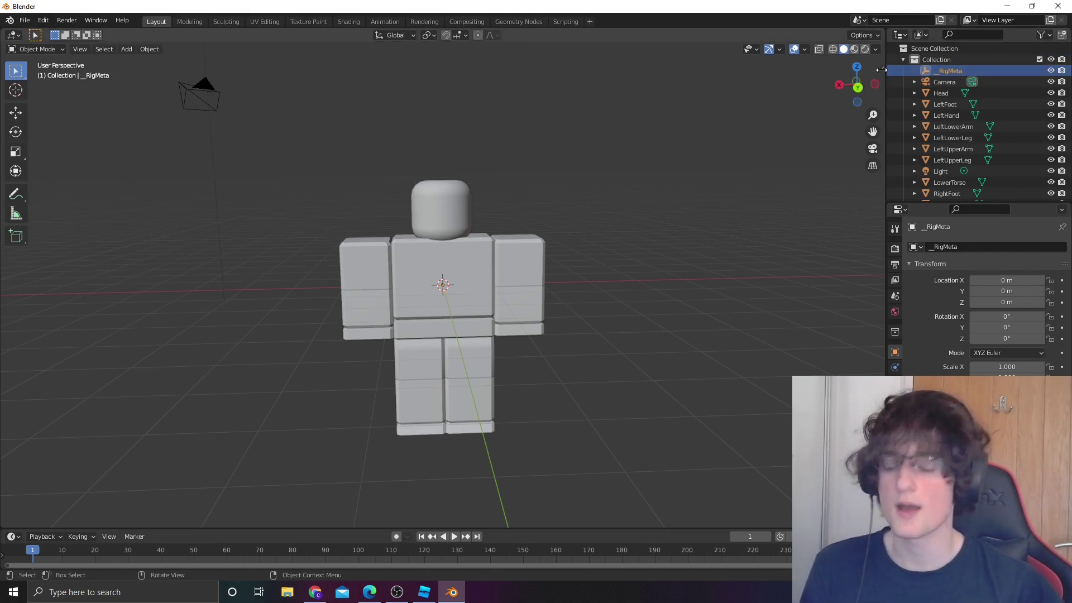
key(n)
click(879, 162)
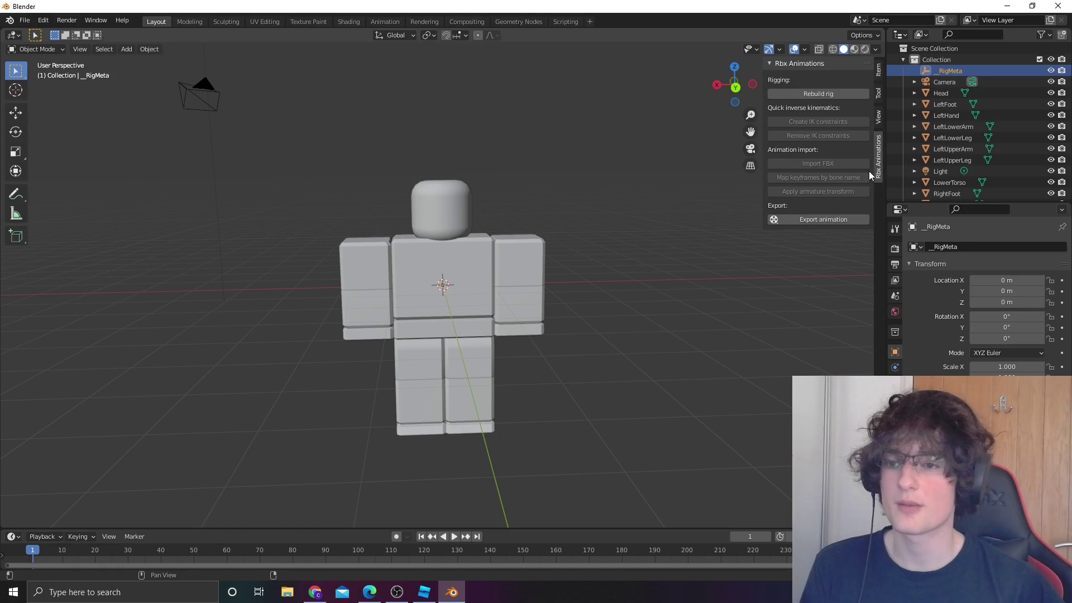
click(826, 94)
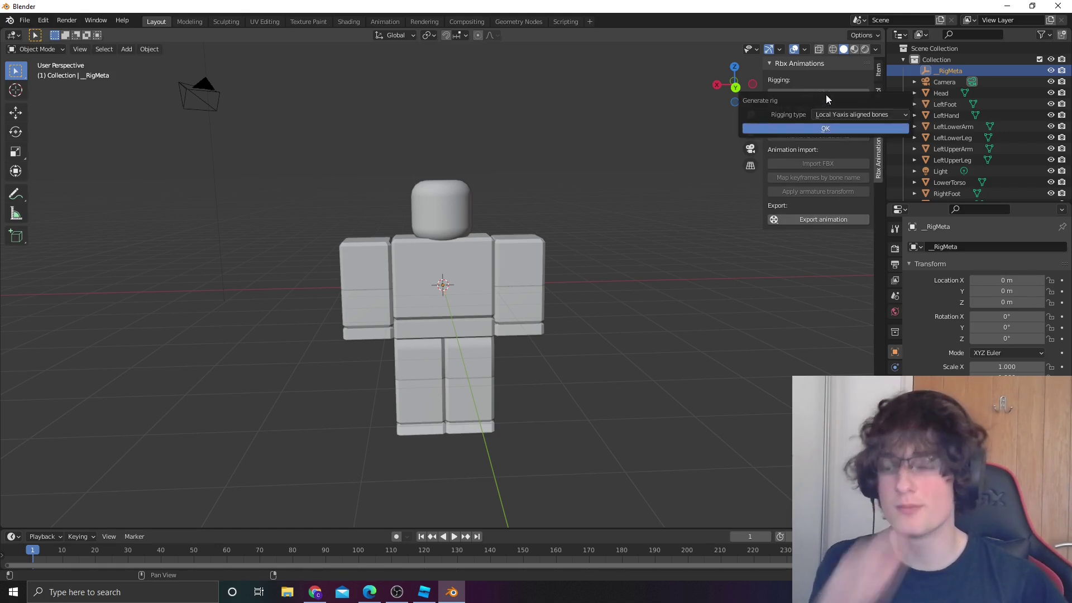
click(791, 128)
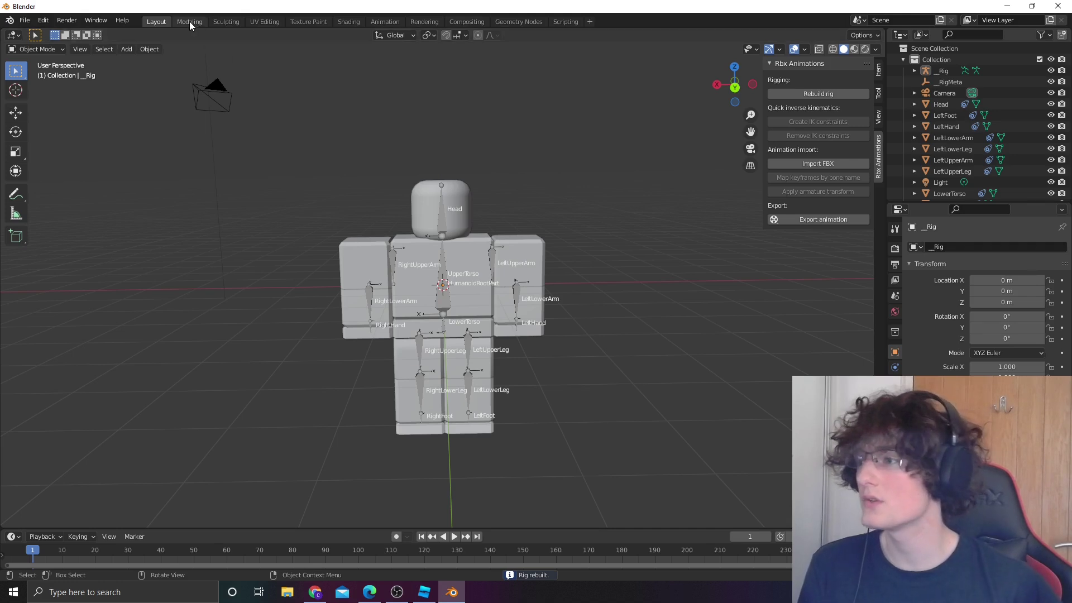
Switch to the Animation workspace and delete the Camera object from the scene
click(385, 21)
click(44, 50)
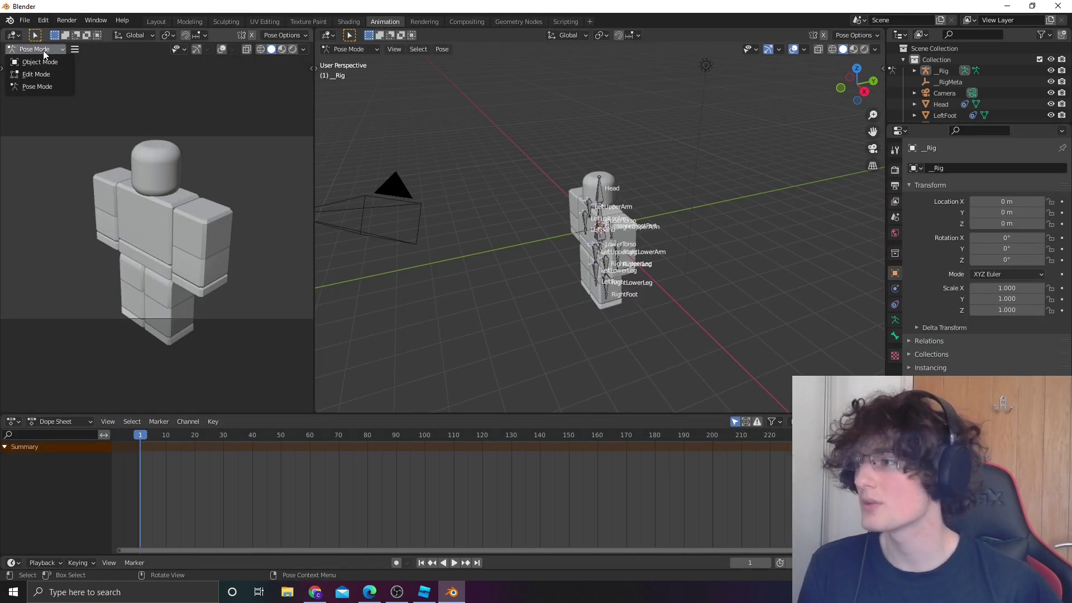
right_click(937, 91)
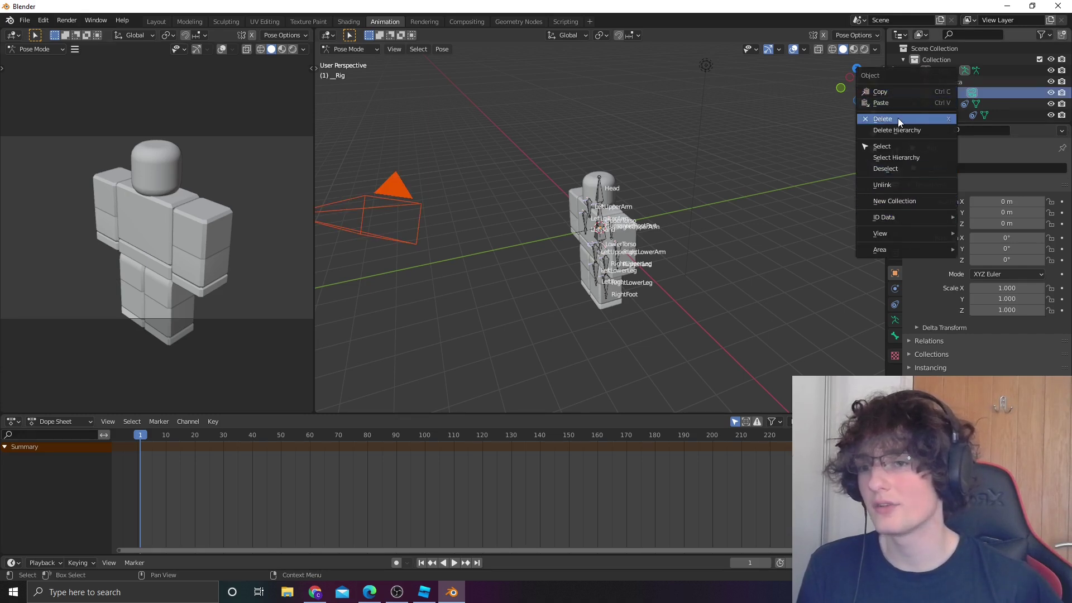
click(882, 118)
Enlarge and orbit the rig to find its front using Material Preview shading, and return to Solid shading
scroll(160, 239, up, 5)
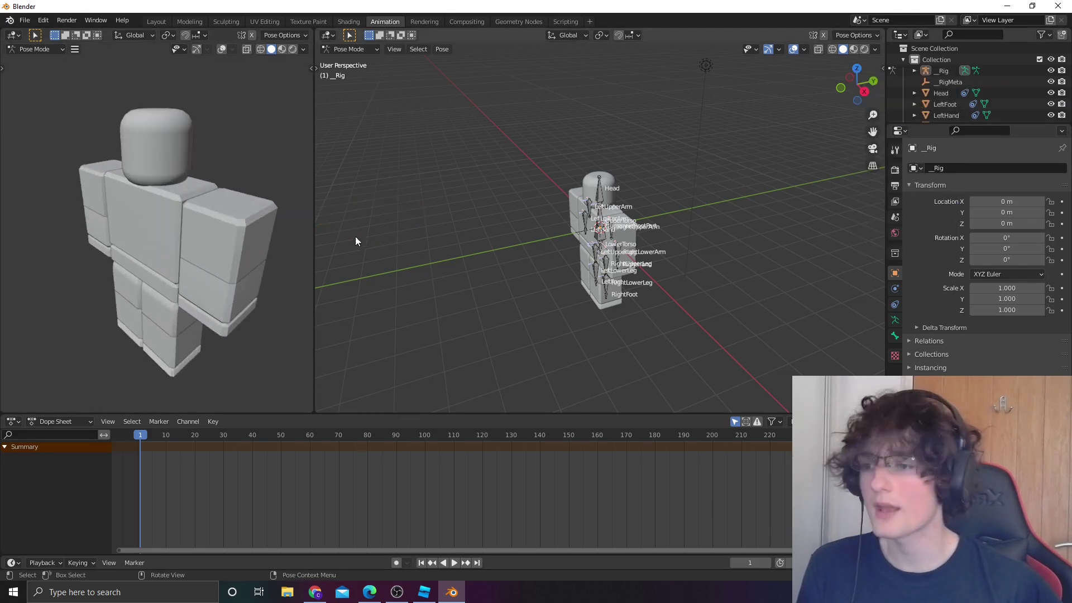
middle_drag(507, 222, 613, 202)
click(854, 49)
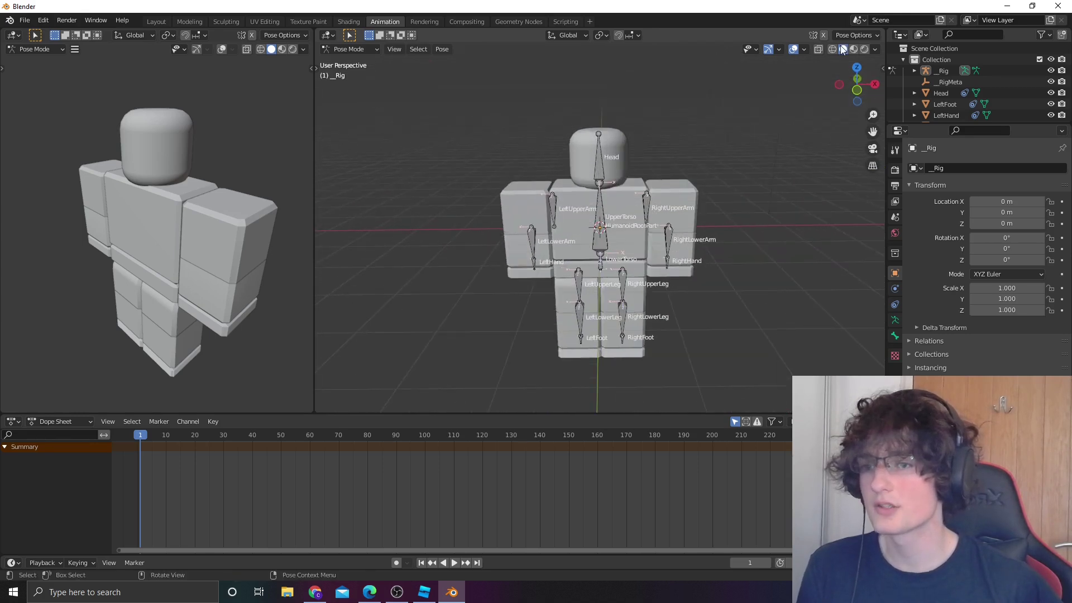
mouse_move(675, 119)
middle_down()
mouse_move(614, 127)
mouse_move(438, 119)
middle_up()
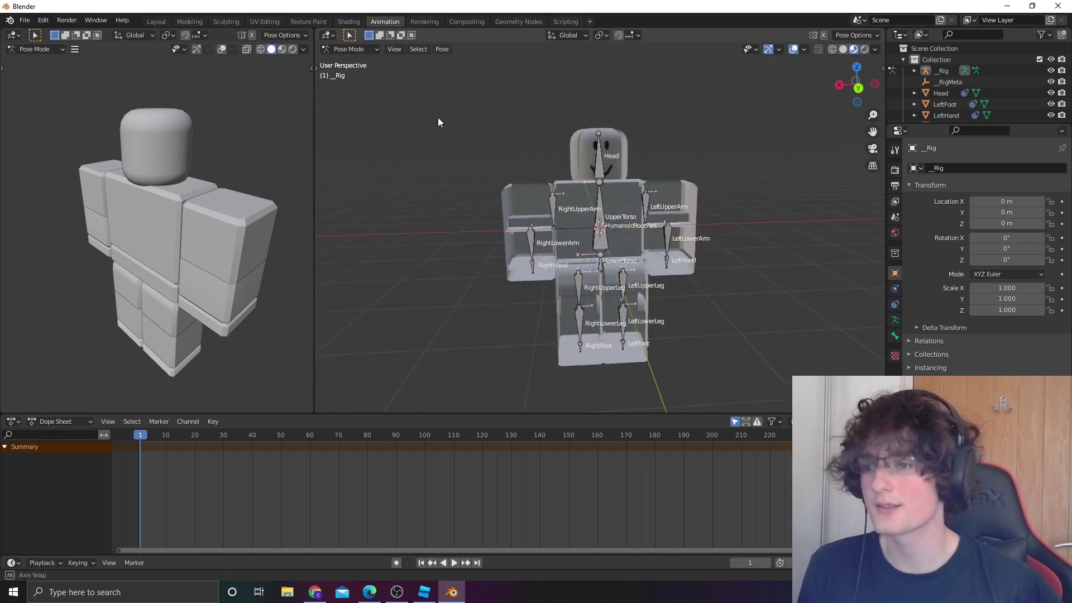
middle_drag(648, 175, 818, 79)
click(844, 50)
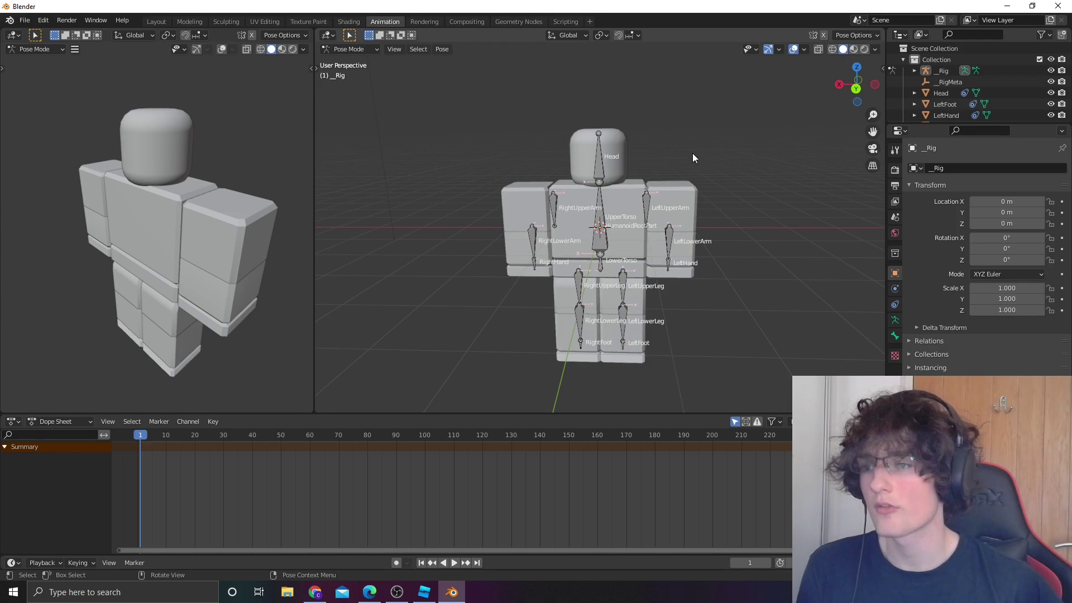
mouse_move(504, 111)
mouse_down()
mouse_move(715, 322)
mouse_move(729, 362)
mouse_up()
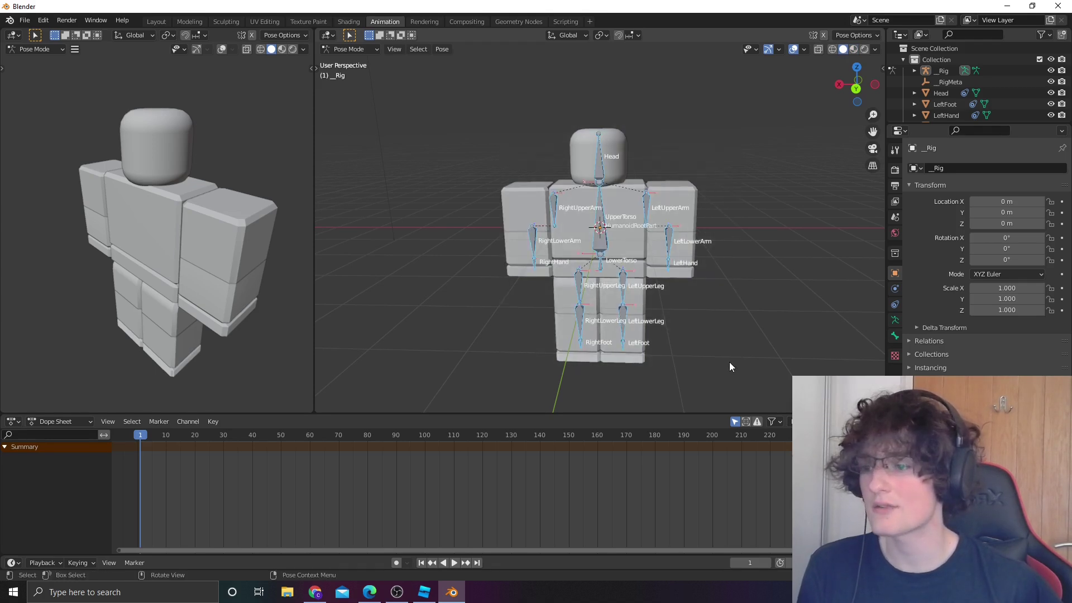
right_click(613, 194)
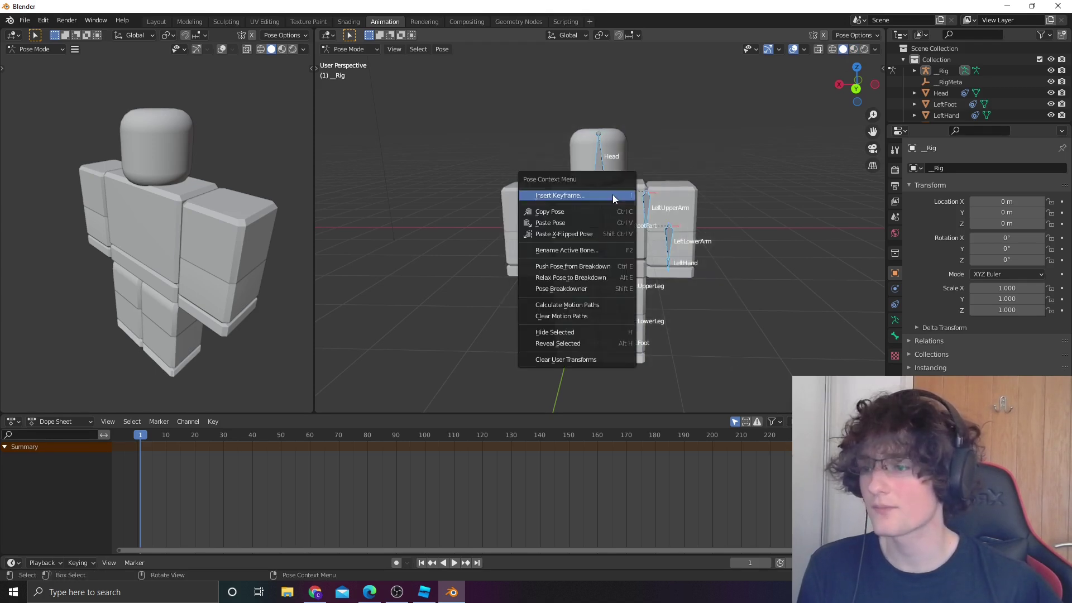
click(761, 154)
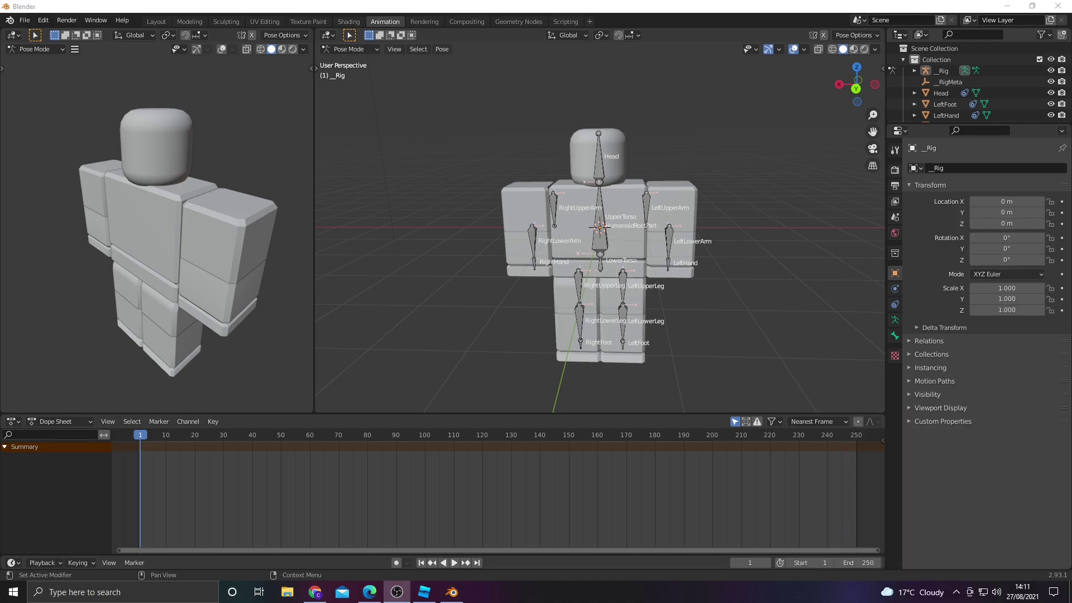
Turn on proportional editing in the Dope Sheet and set the scene's output frame rate to 60 fps
click(857, 422)
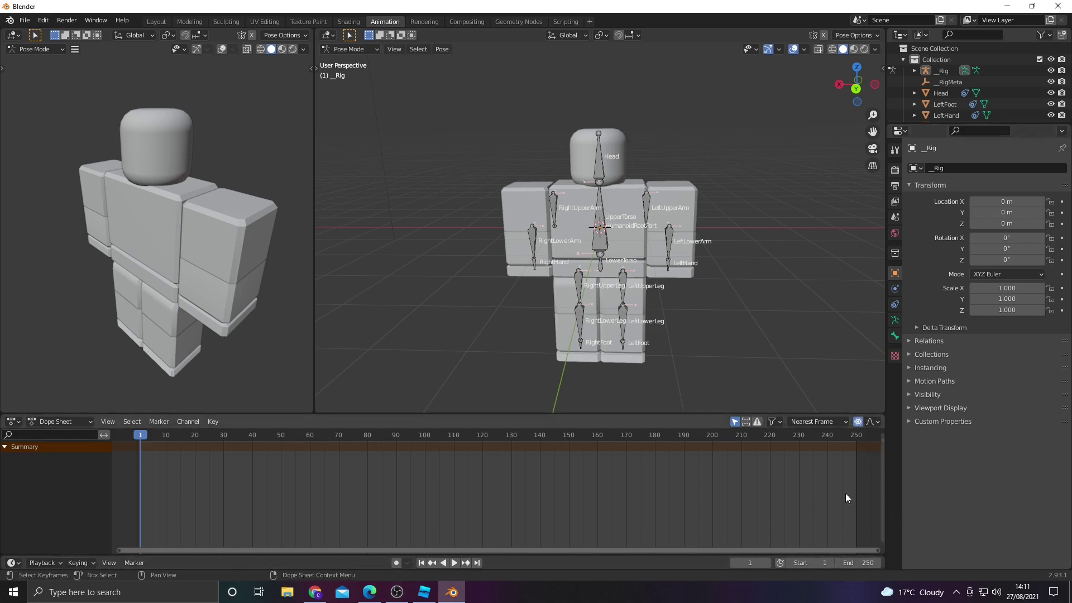
click(895, 170)
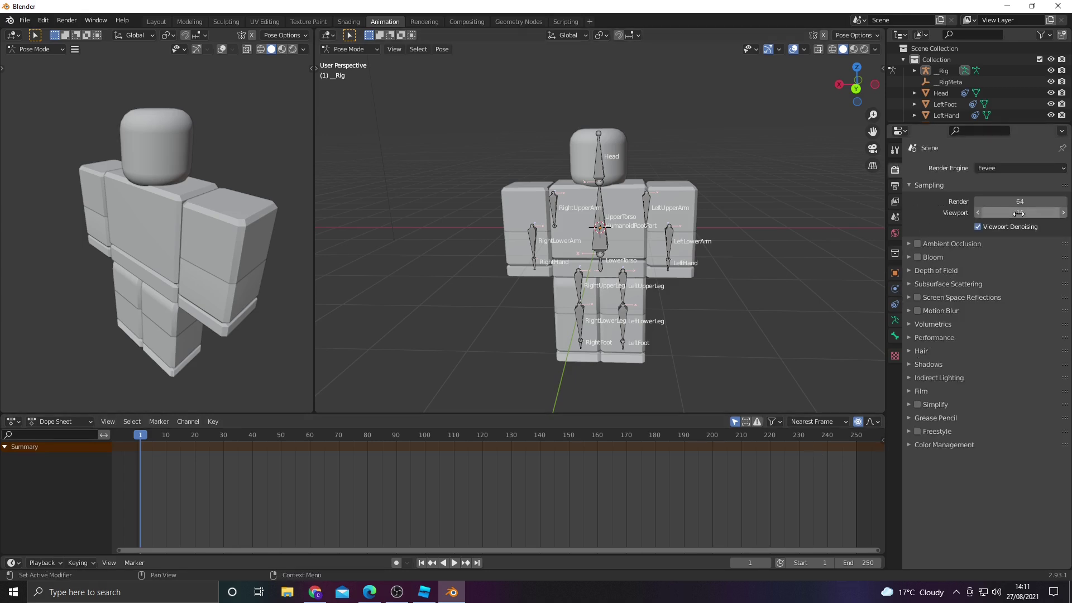
click(895, 186)
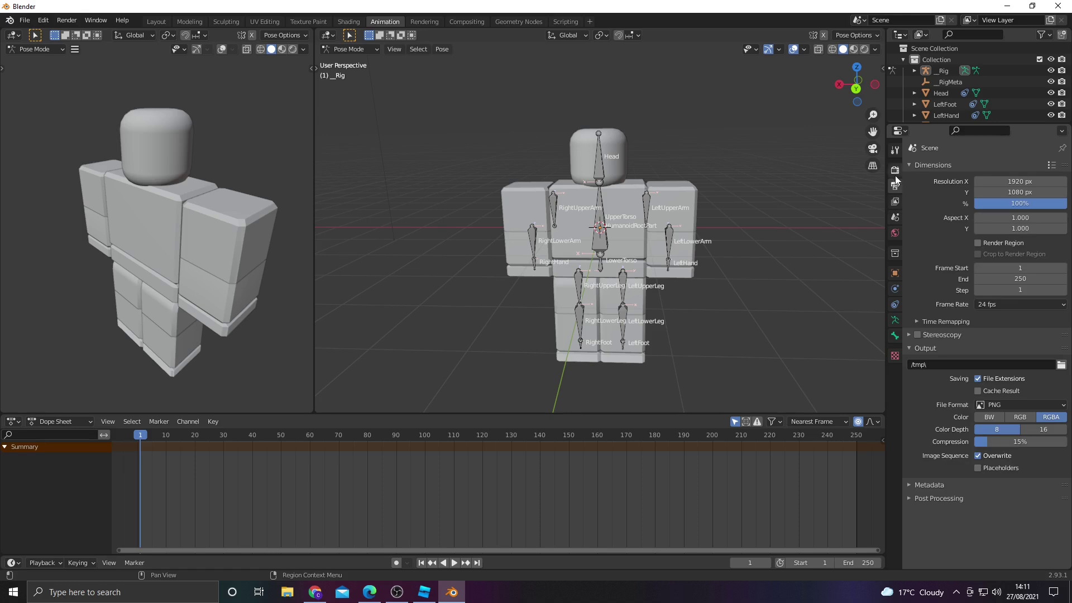
click(999, 304)
click(1007, 393)
click(1011, 316)
click(1011, 317)
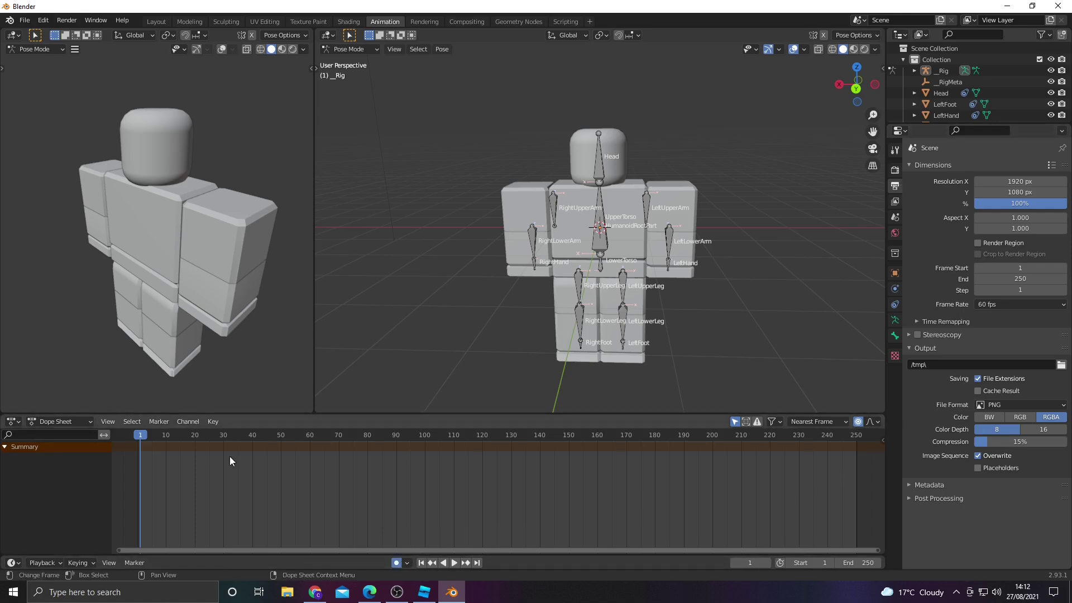
Set the timeline's active keying set to Location & Rotation
click(78, 563)
click(80, 502)
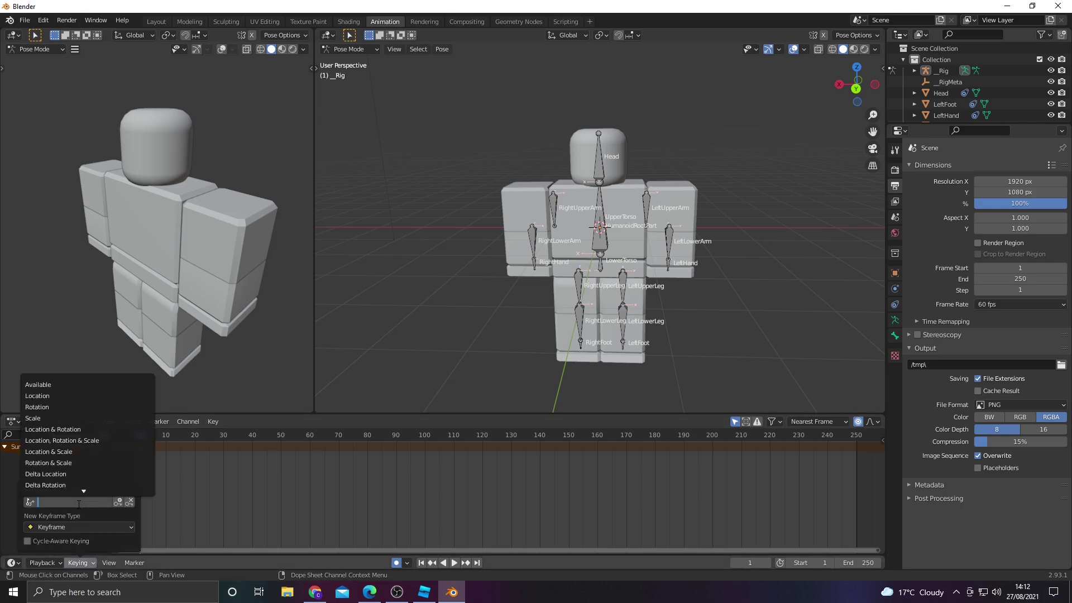
click(65, 430)
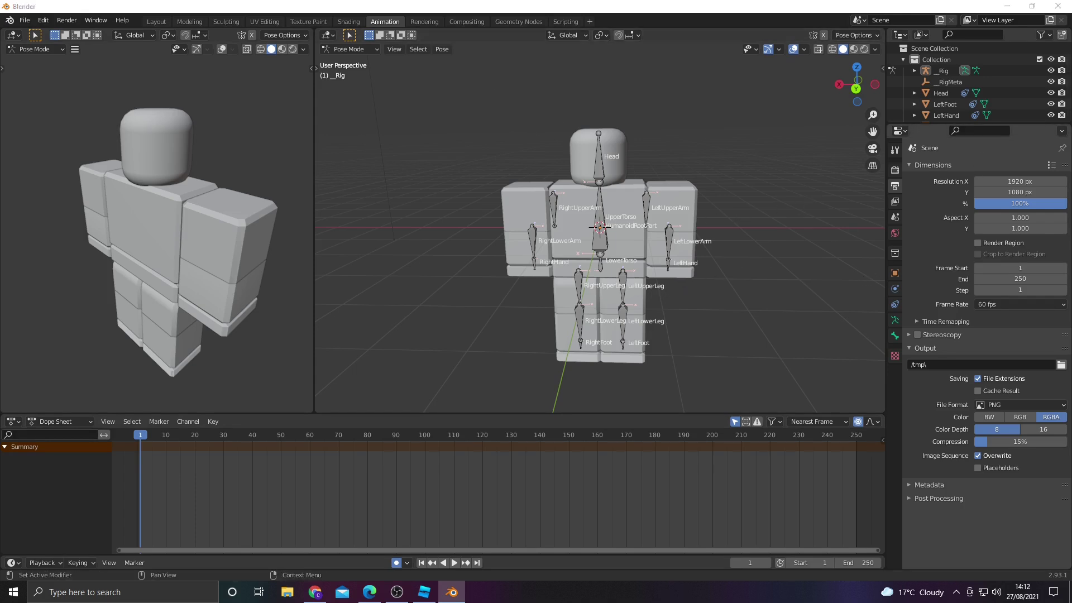
Box-select all bones of the rig and insert Location & Rotation keyframes at frame 1
key(b)
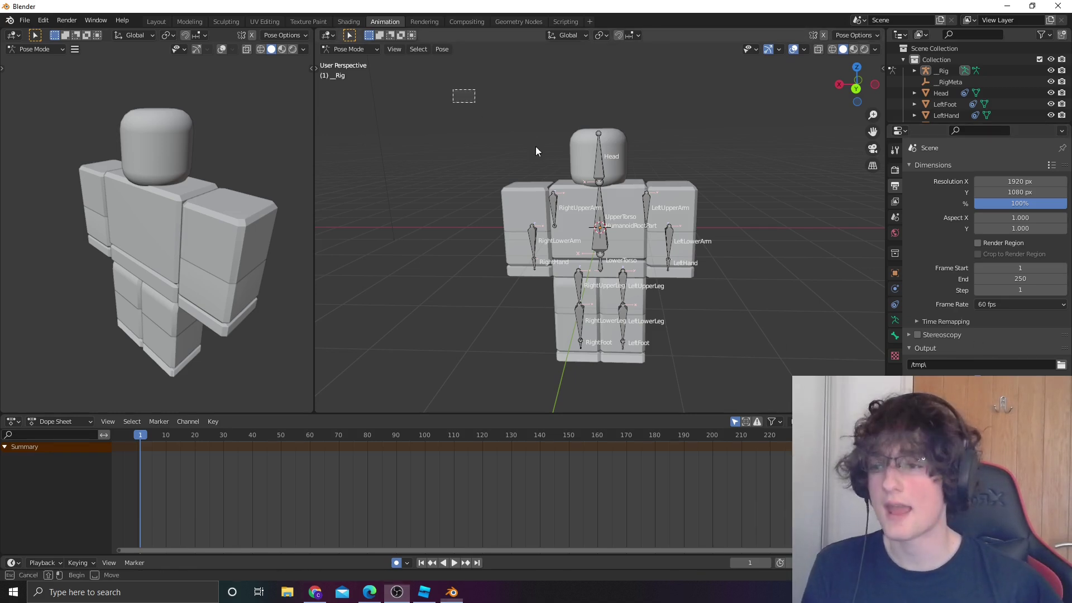
drag(452, 90, 750, 378)
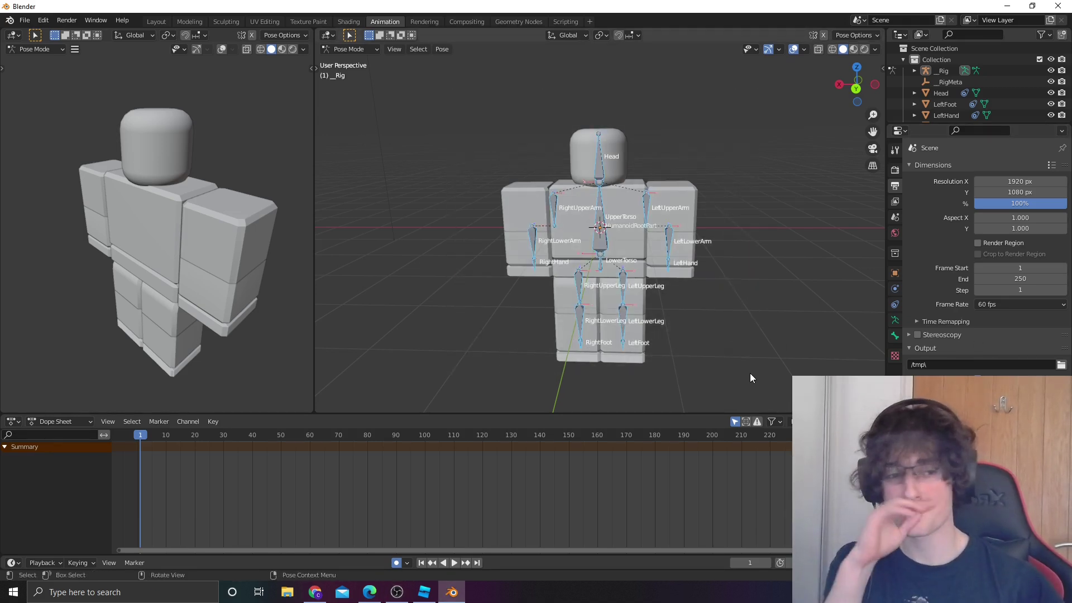
key(i)
click(596, 230)
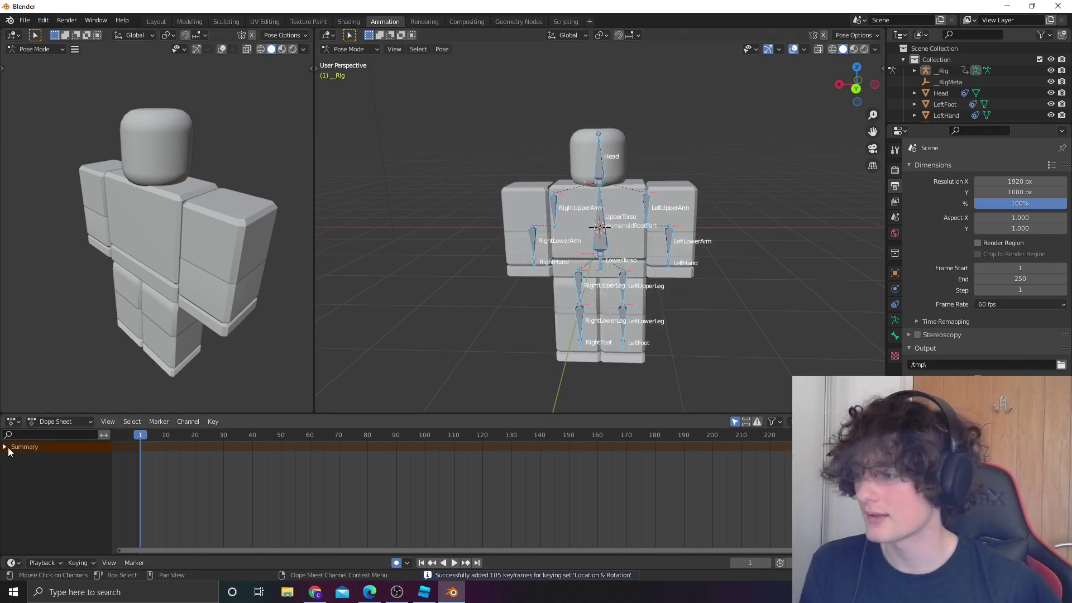
Face the rig straight on, reselect every bone and insert the frame 1 keyframes again
middle_drag(577, 358, 610, 336)
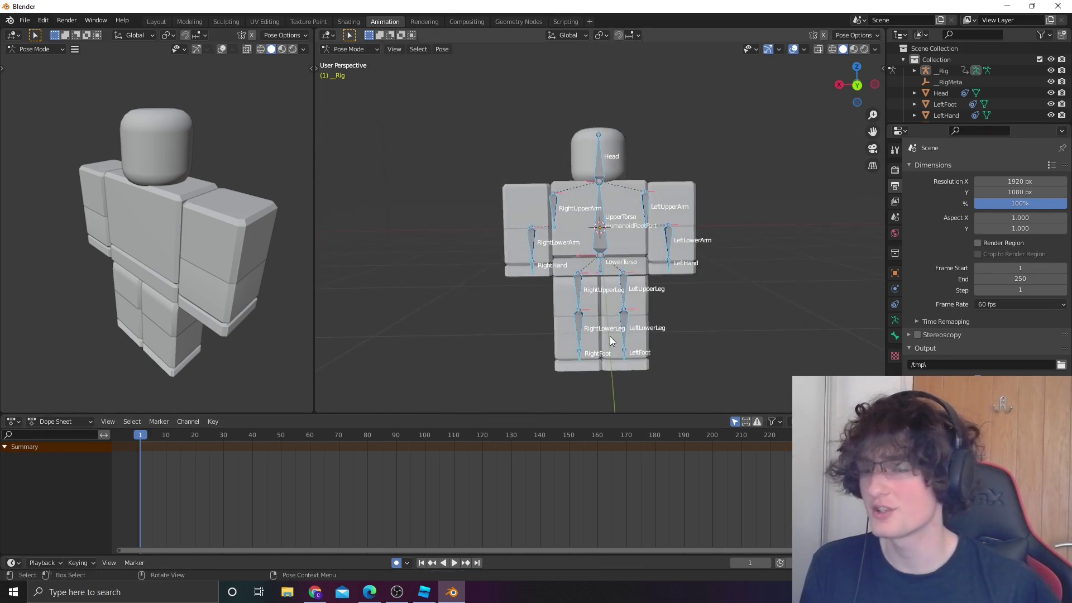
click(526, 132)
drag(505, 99, 718, 402)
key(i)
click(609, 245)
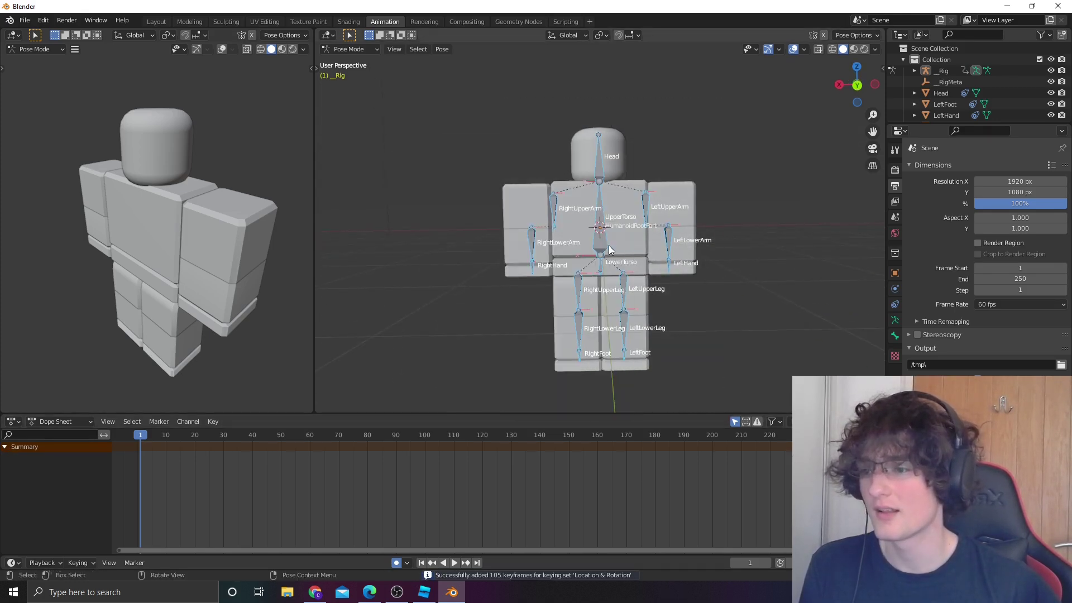
Play the animation briefly, scrub the timeline and put the playhead at frame 0
key(space)
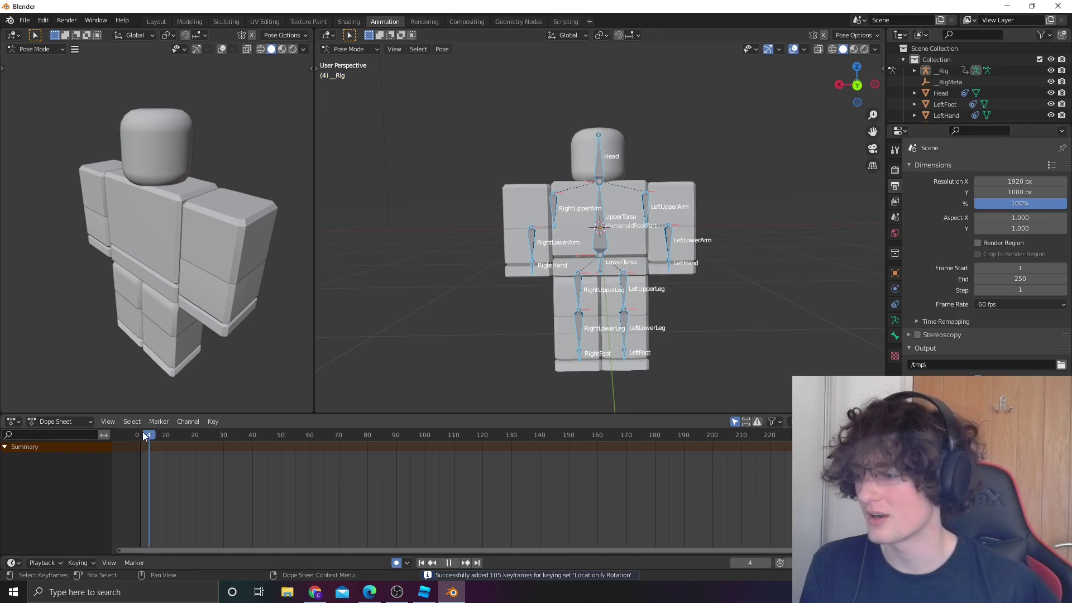
drag(202, 438, 140, 438)
key(space)
drag(240, 455, 123, 426)
Select the right lower arm, hand and upper arm bones to check their keyframe channels in the Dope Sheet
click(531, 241)
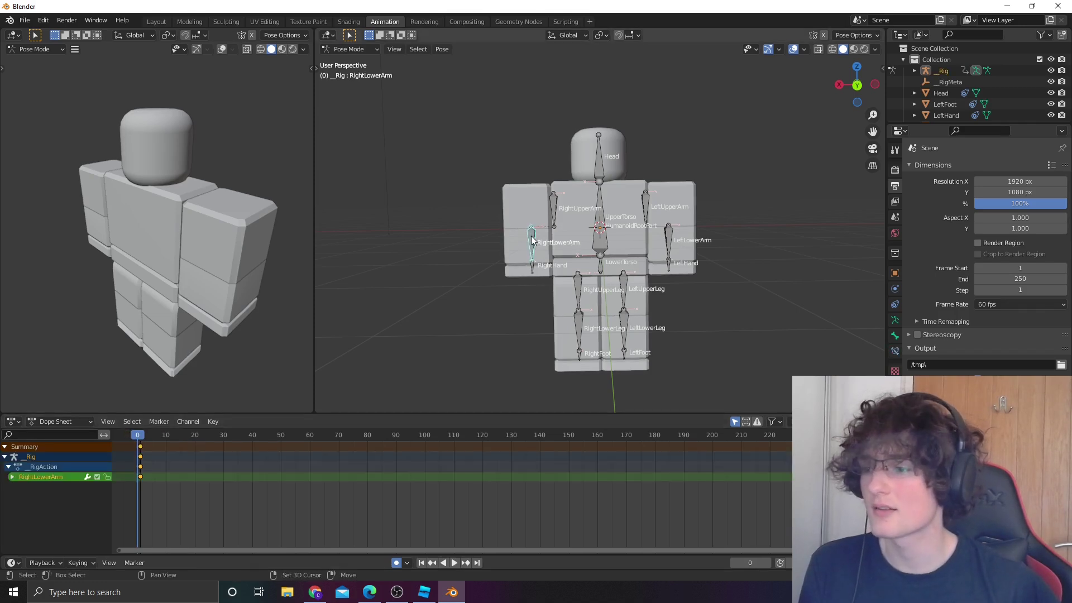
shift+click(533, 268)
shift+click(557, 215)
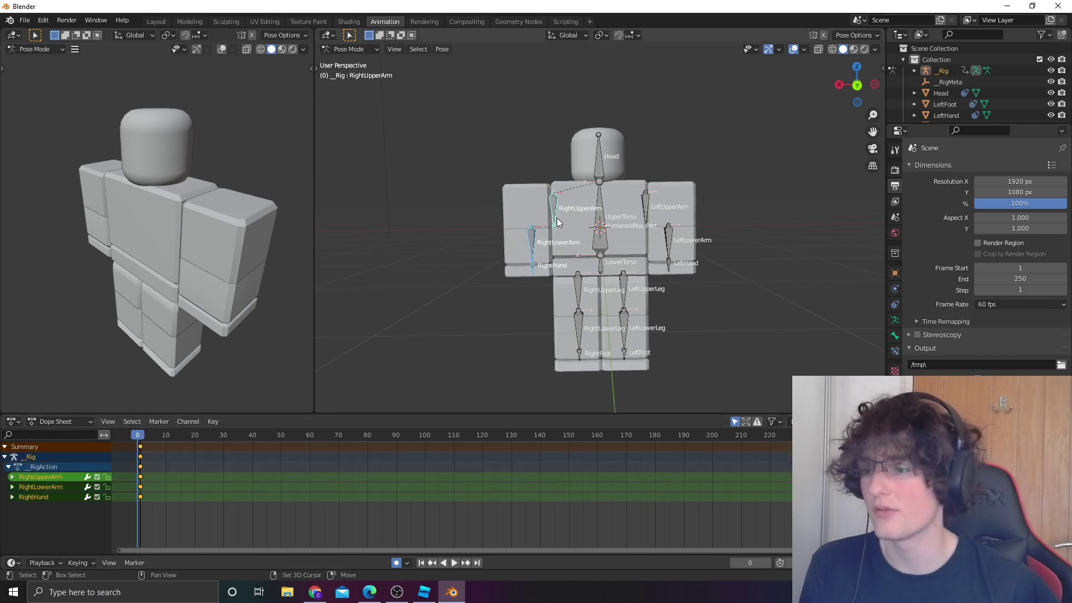
Select the left upper leg, lower leg and foot bones, view the rig from the side and move the playhead to frame 10
click(658, 301)
click(625, 295)
shift+click(622, 323)
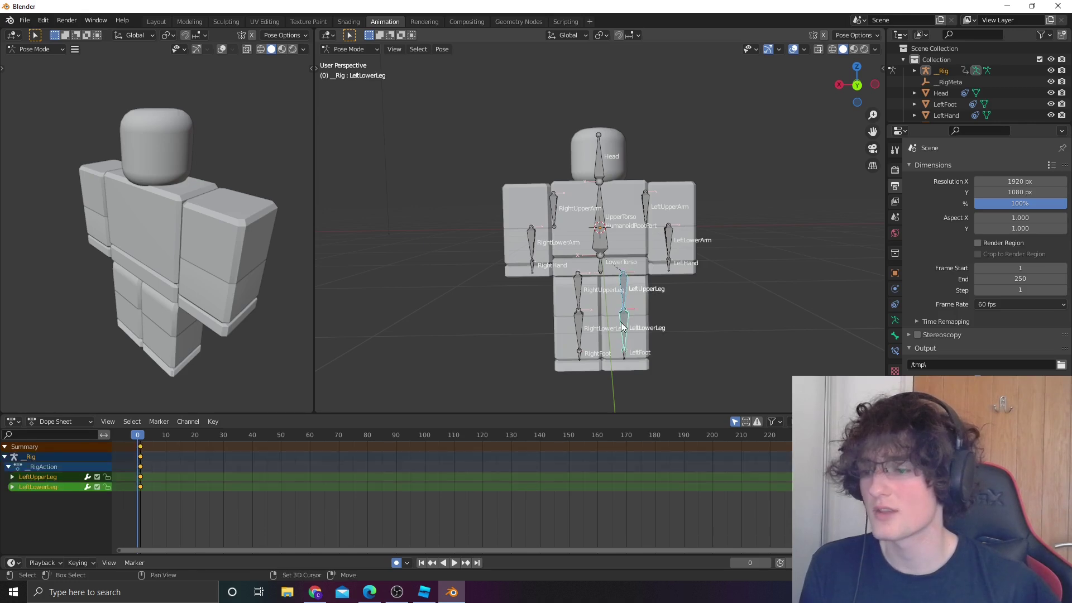
shift+click(627, 350)
middle_drag(626, 347, 571, 320)
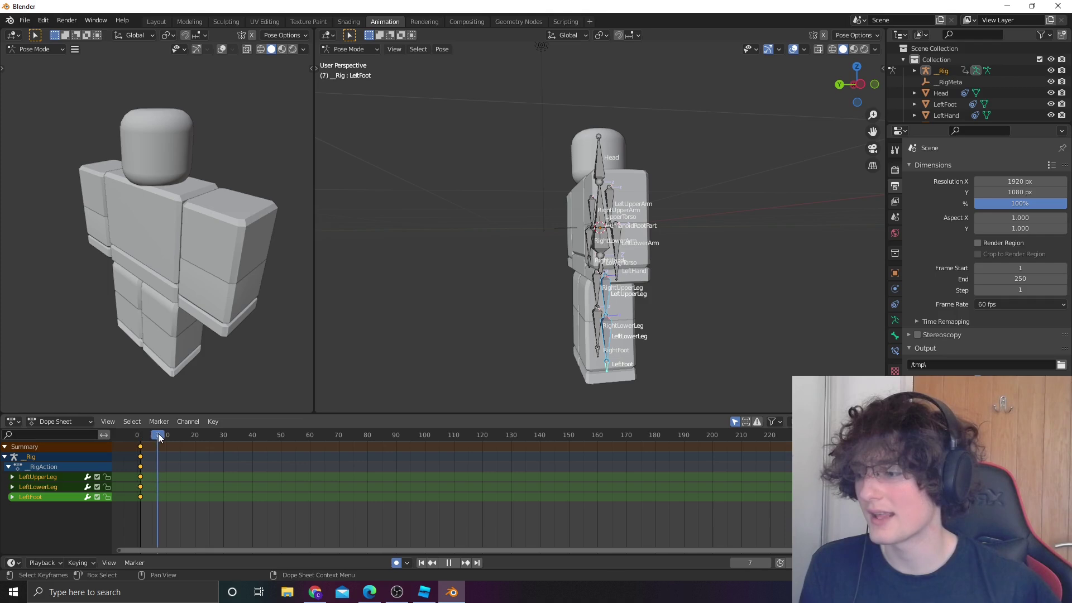
mouse_move(158, 436)
mouse_down()
mouse_move(204, 440)
mouse_move(168, 438)
mouse_up()
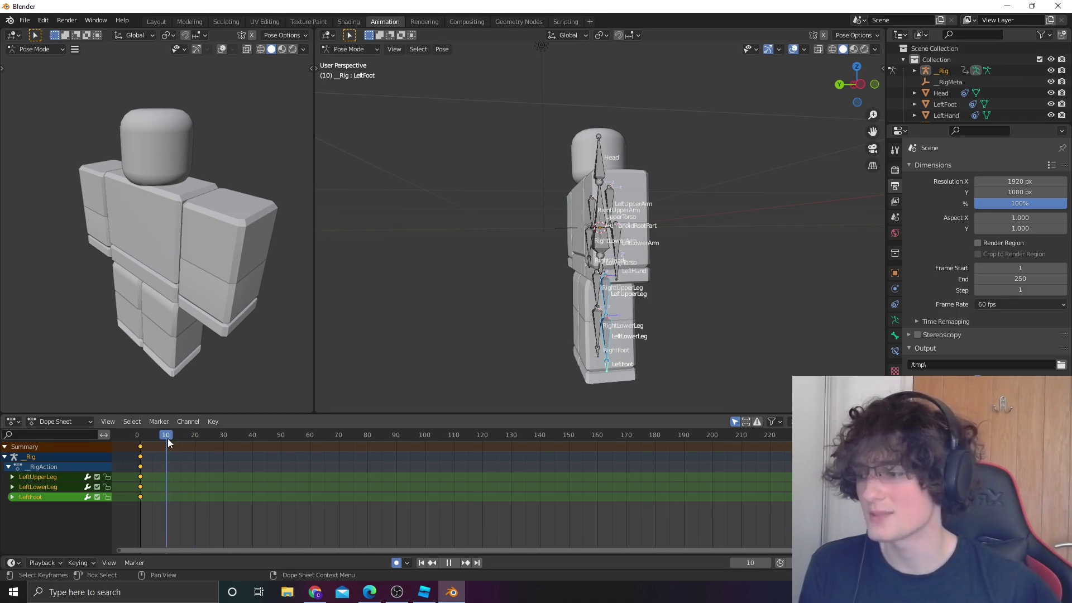
At frame 10, rotate the three selected left leg bones about 110° around global X to raise the leg forward, and deselect them
key(r)
key(x)
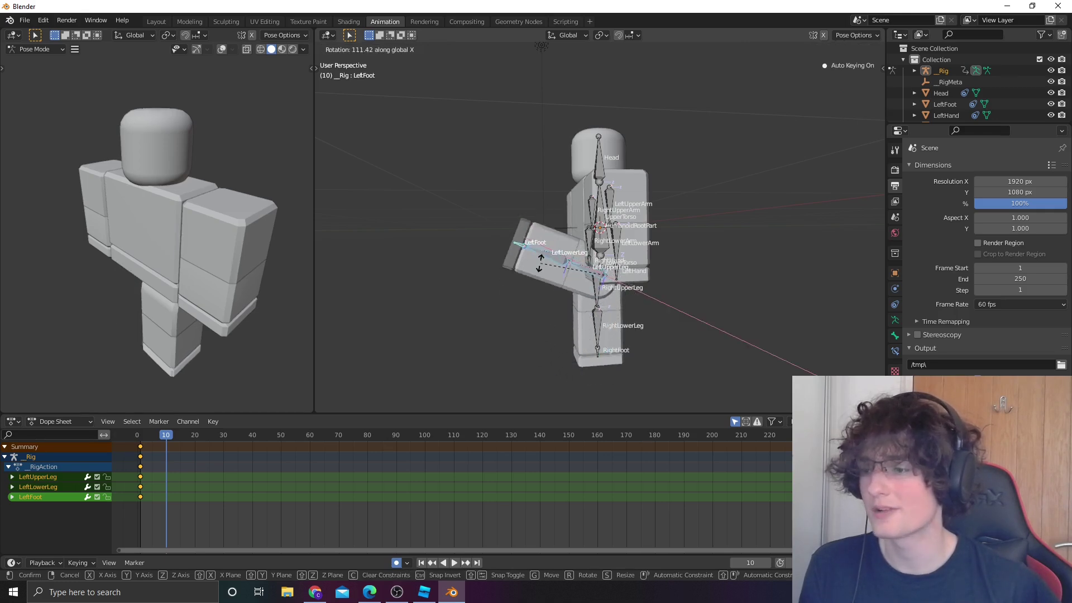
click(538, 272)
key(r)
key(x)
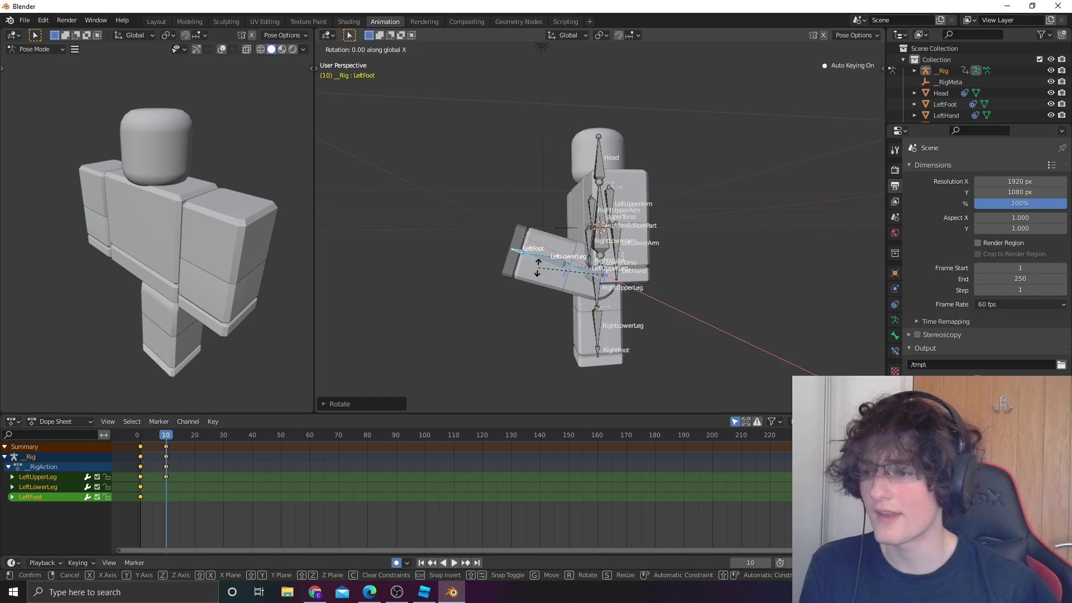
click(538, 268)
click(428, 278)
At frame 10, rotate the left lower leg and foot bones around global X to bend the knee so the shin points downward
click(538, 257)
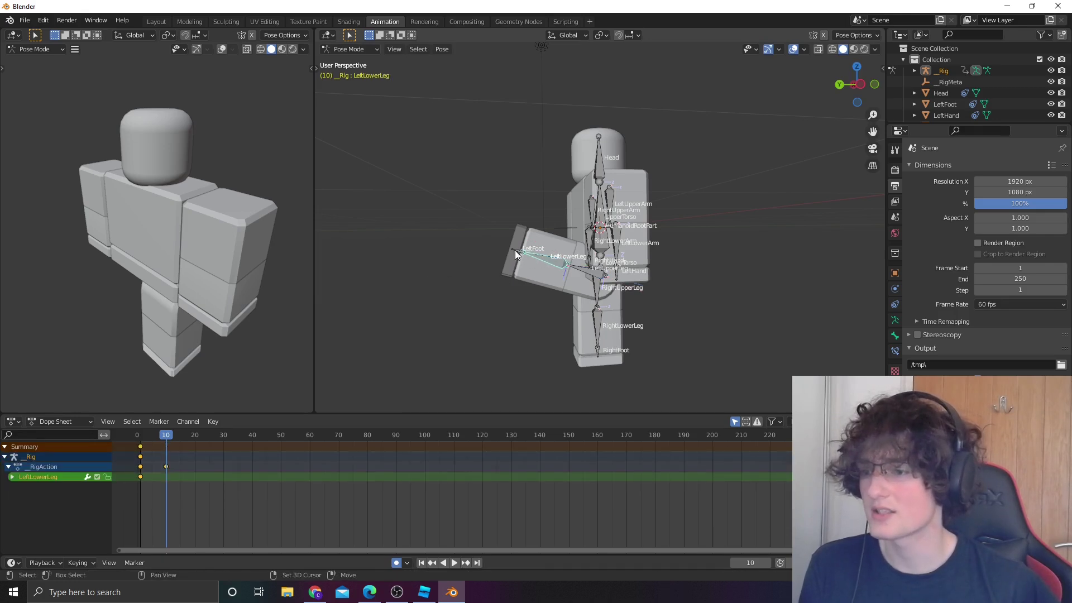
shift+click(515, 250)
key(r)
key(x)
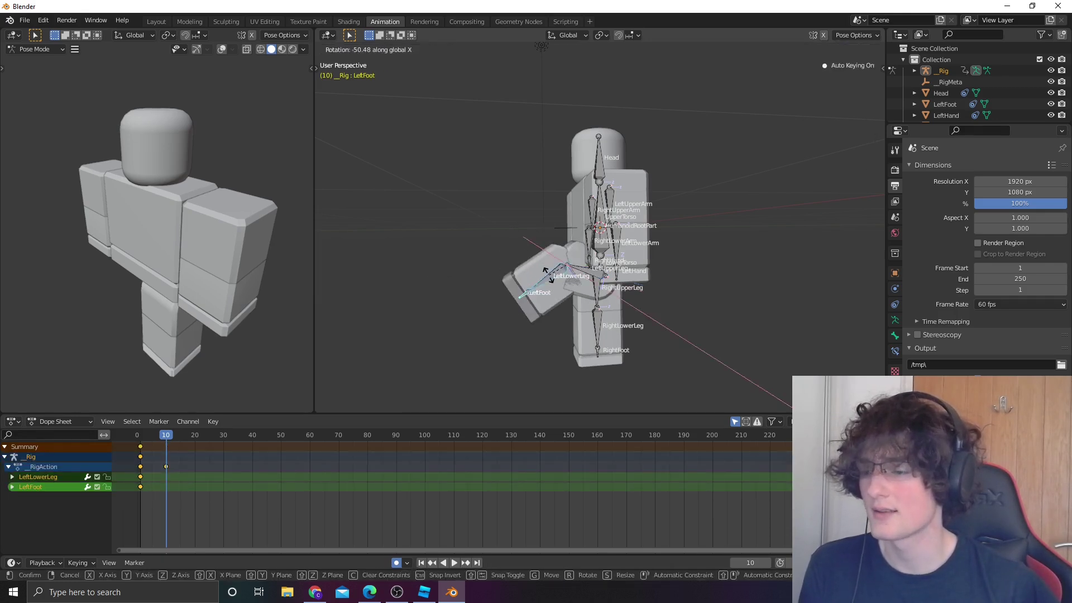
click(559, 291)
click(649, 322)
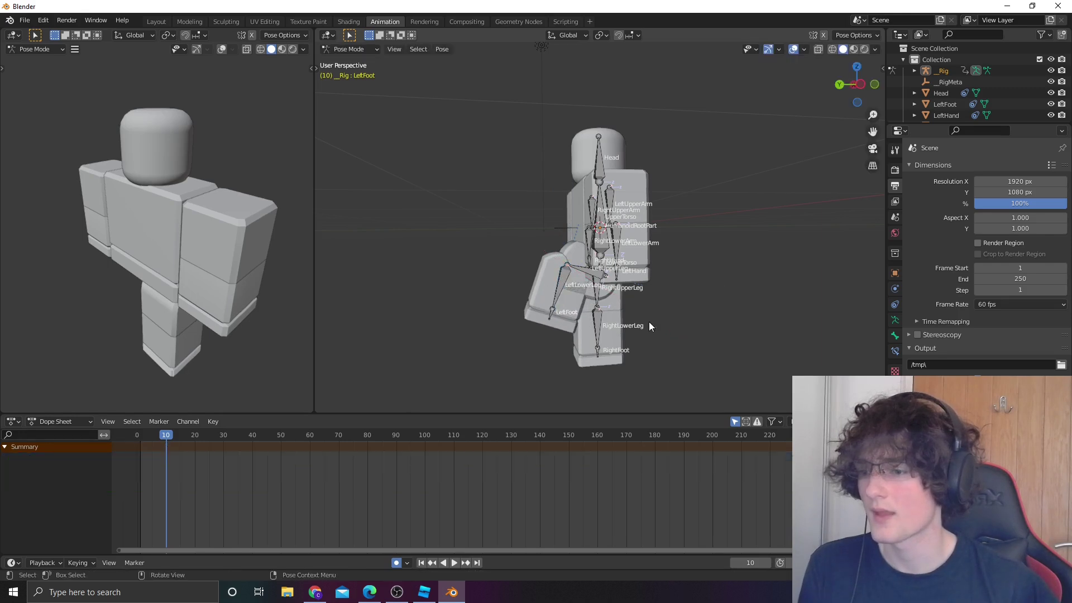
Return the playhead to frame 0 and select the left upper leg bone to check its keyframes
drag(164, 437, 137, 435)
click(604, 316)
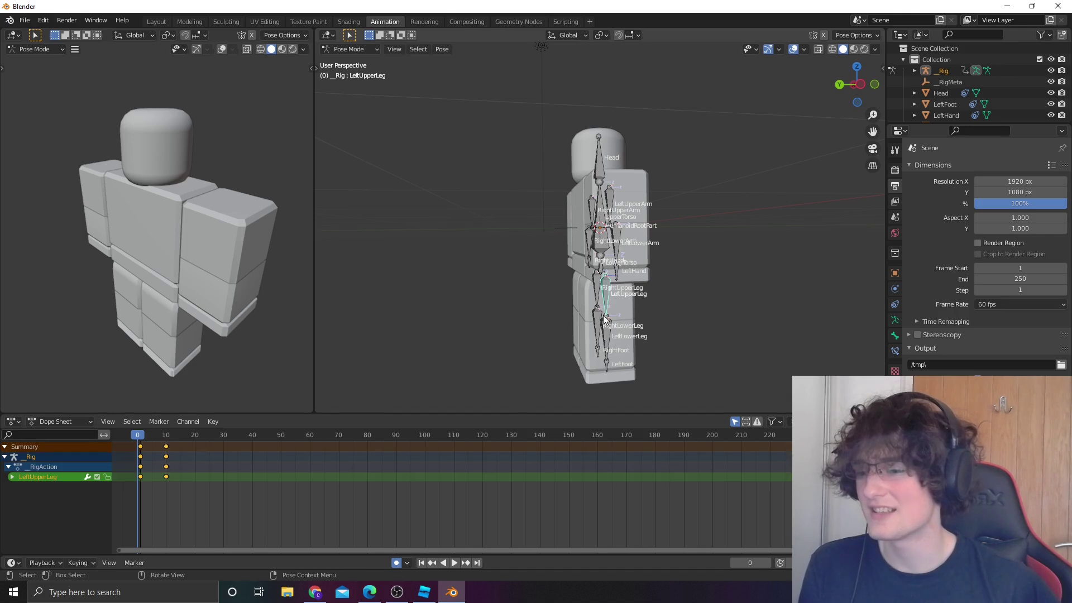
click(403, 386)
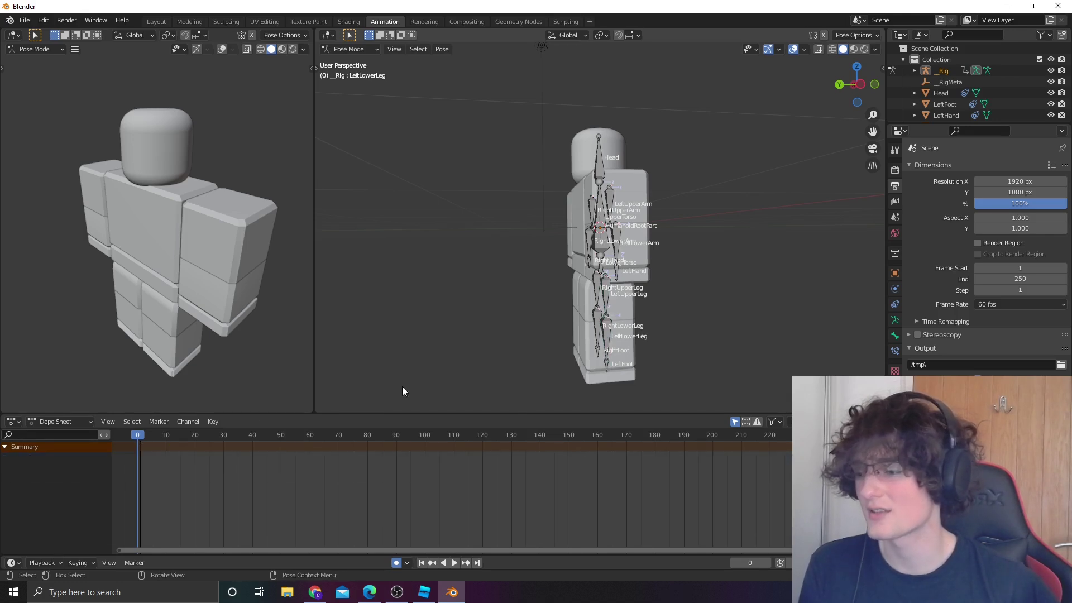
At frame 15, rotate the left lower leg and foot bones about 91° around global X to kick the shin forward
drag(149, 435, 180, 436)
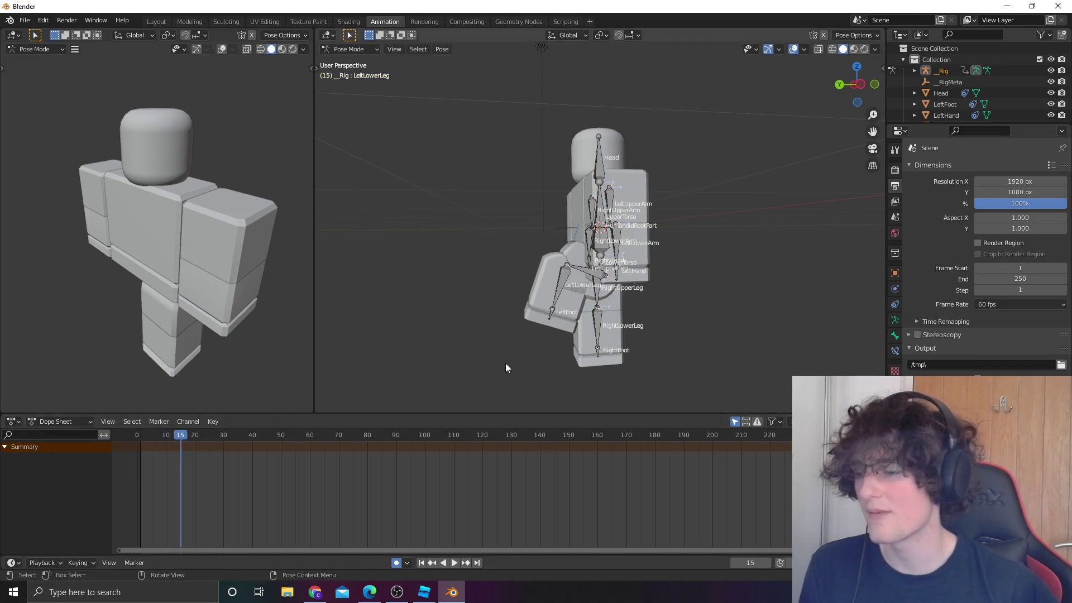
click(565, 293)
shift+click(549, 313)
key(r)
key(x)
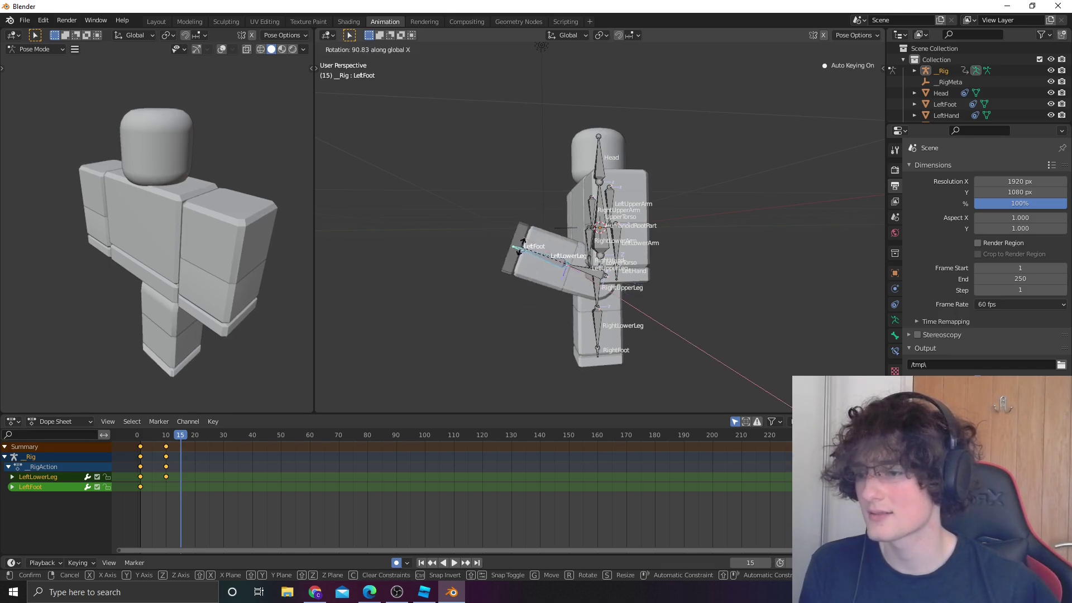
click(521, 247)
click(447, 371)
Play the kick animation from the start of the timeline and stop it
drag(146, 436, 134, 438)
key(space)
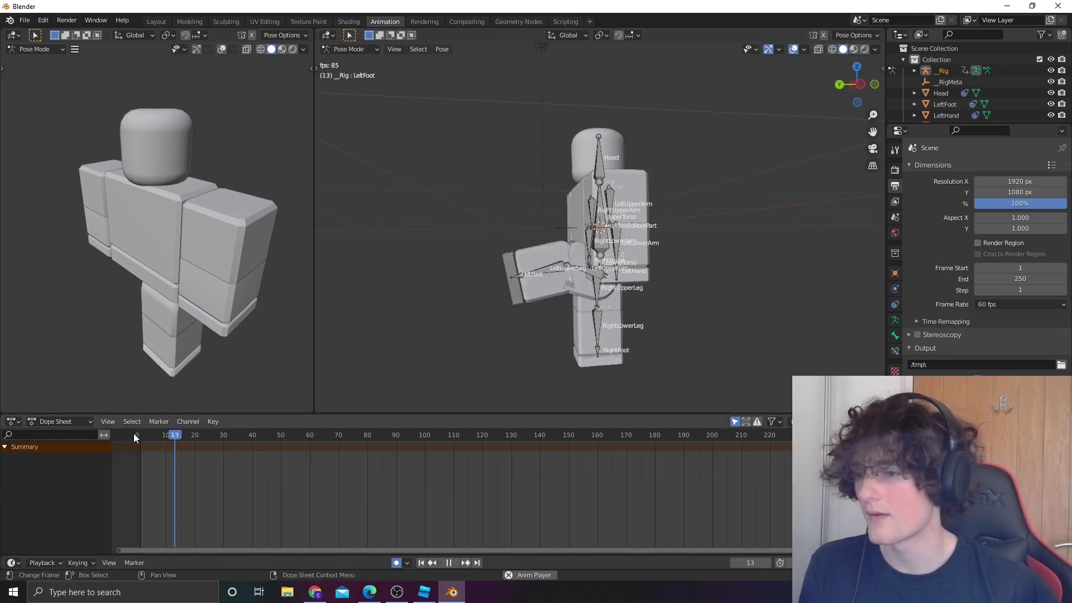
key(space)
Copy the pose of the right upper leg, lower leg and foot bones and put the playhead at frame 1
middle_drag(536, 379, 656, 373)
click(582, 302)
shift+click(583, 333)
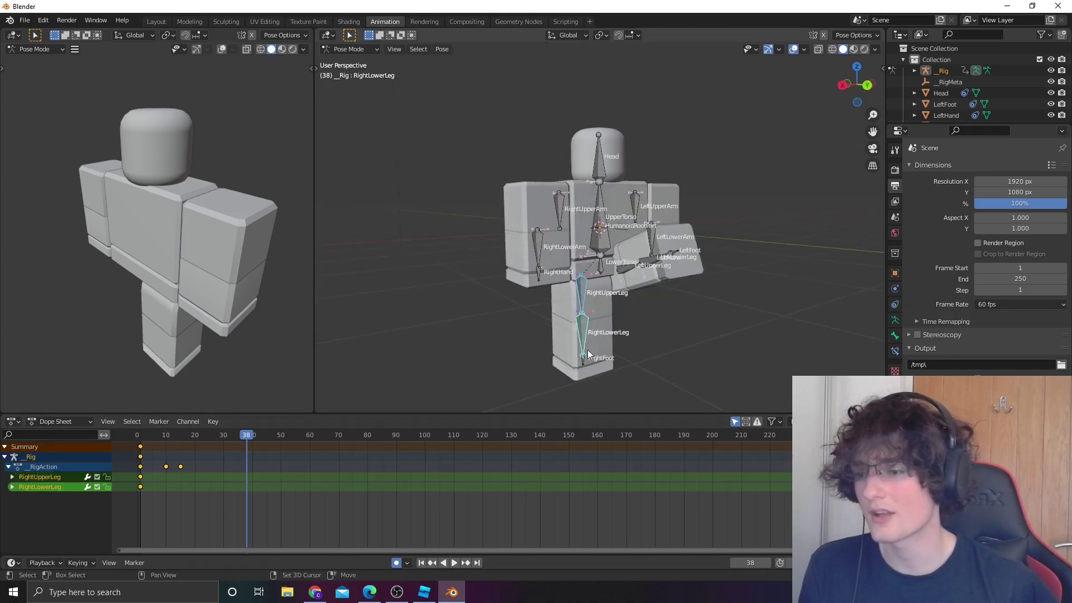
shift+click(584, 360)
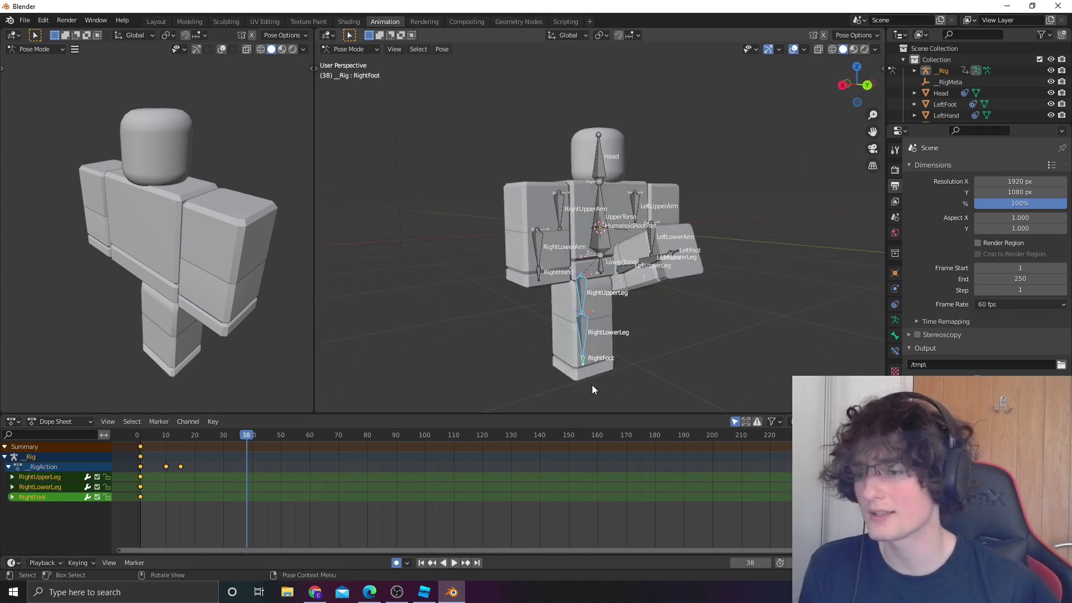
right_click(584, 304)
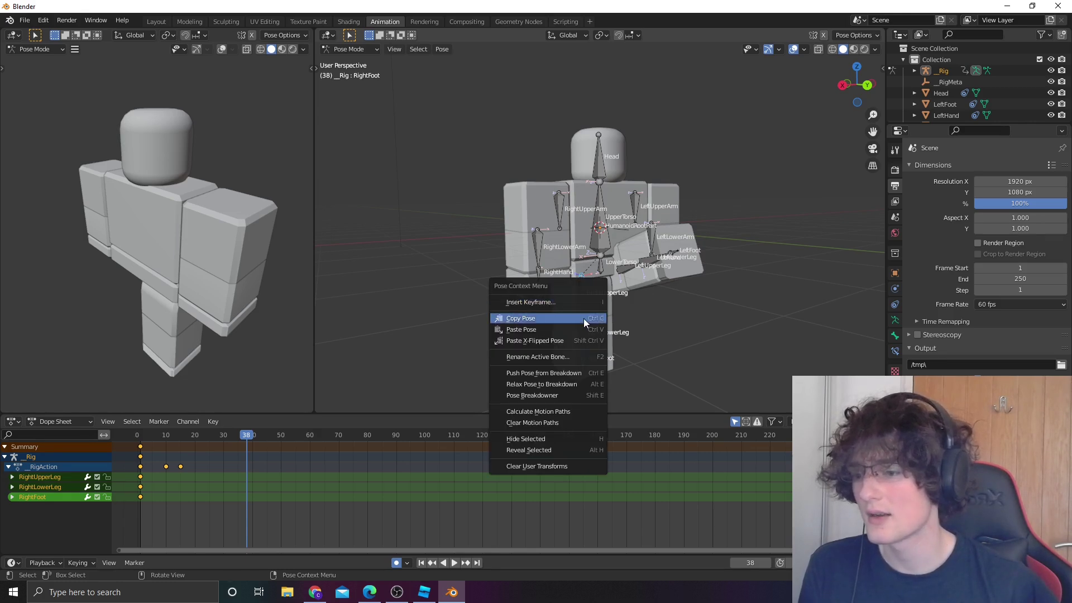
click(558, 318)
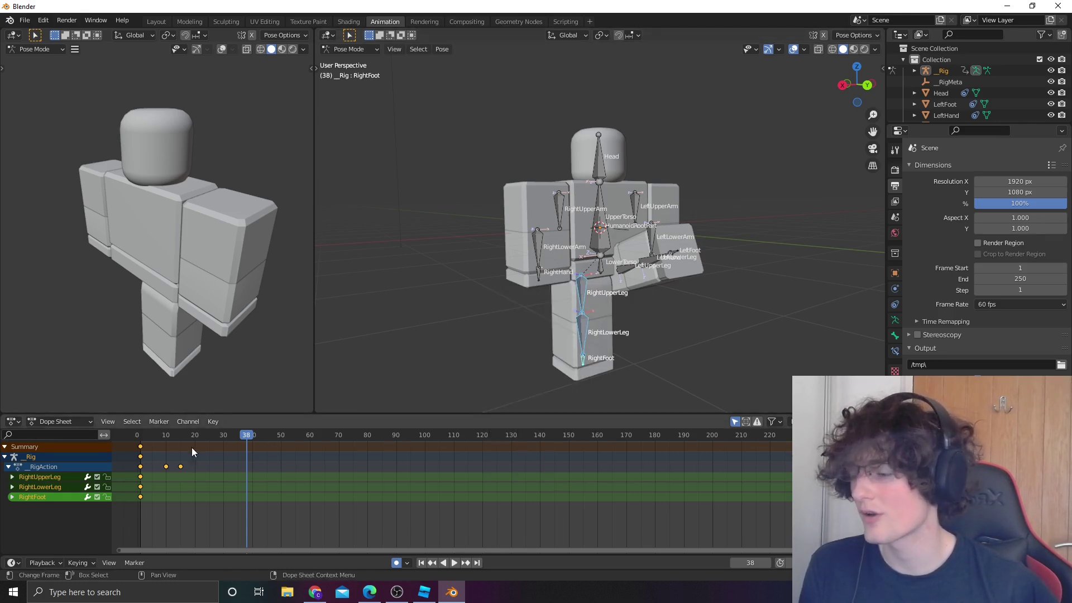
click(139, 435)
right_click(140, 451)
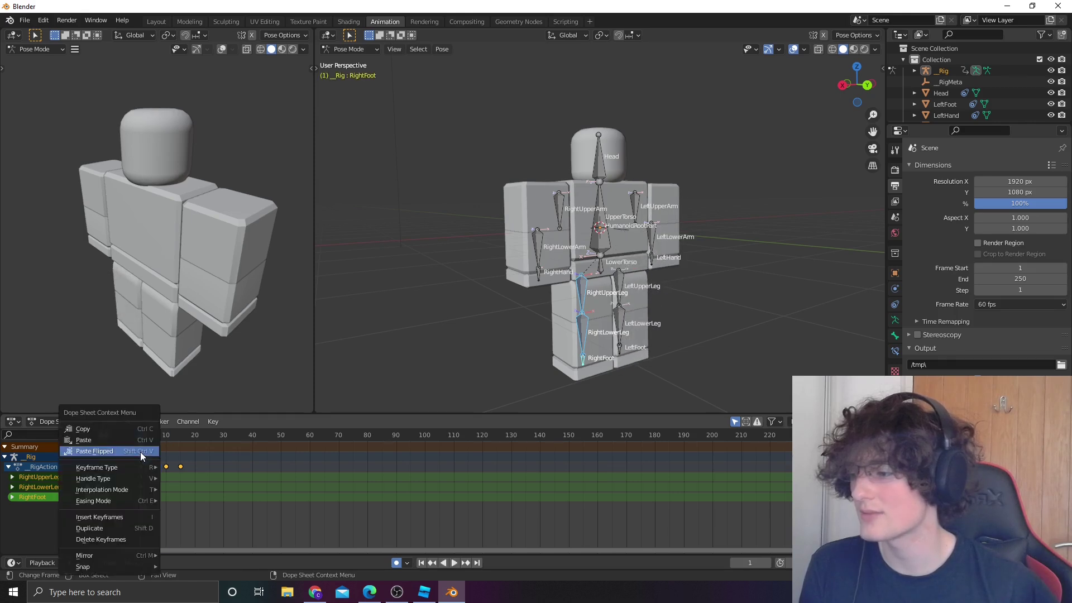
click(132, 426)
Select the left upper leg, lower leg and foot bones and paste their standing-pose keyframes at frame 25
click(632, 341)
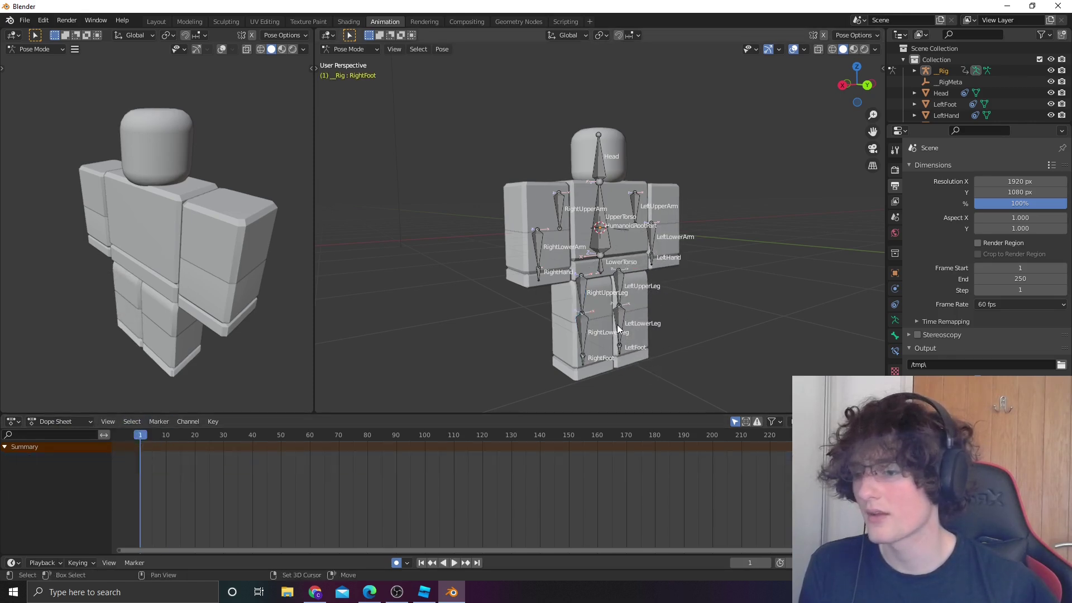
click(617, 324)
shift+click(621, 347)
shift+click(625, 276)
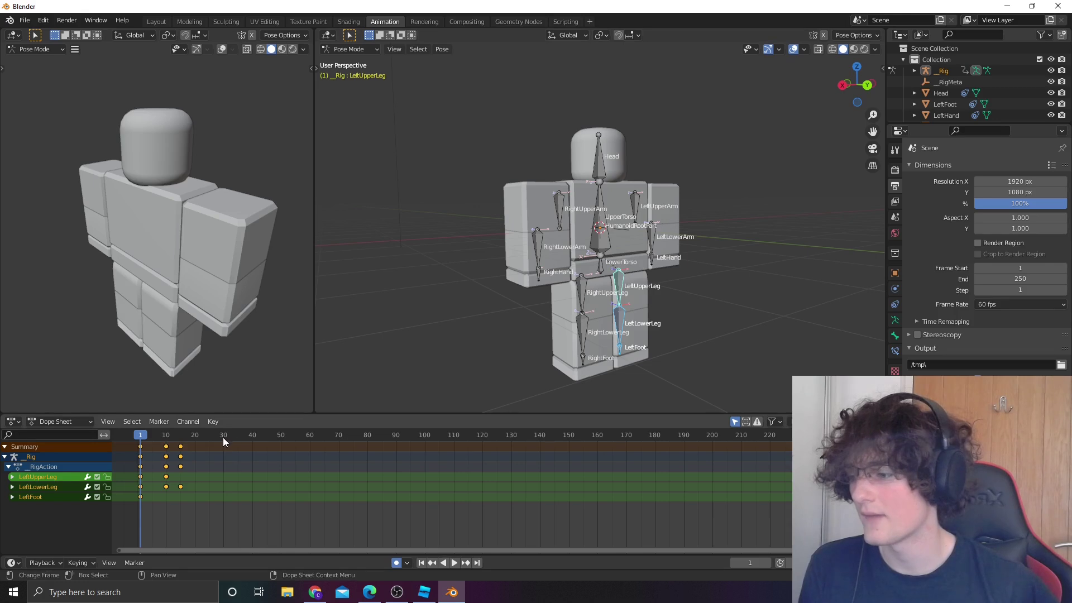
drag(223, 437, 210, 437)
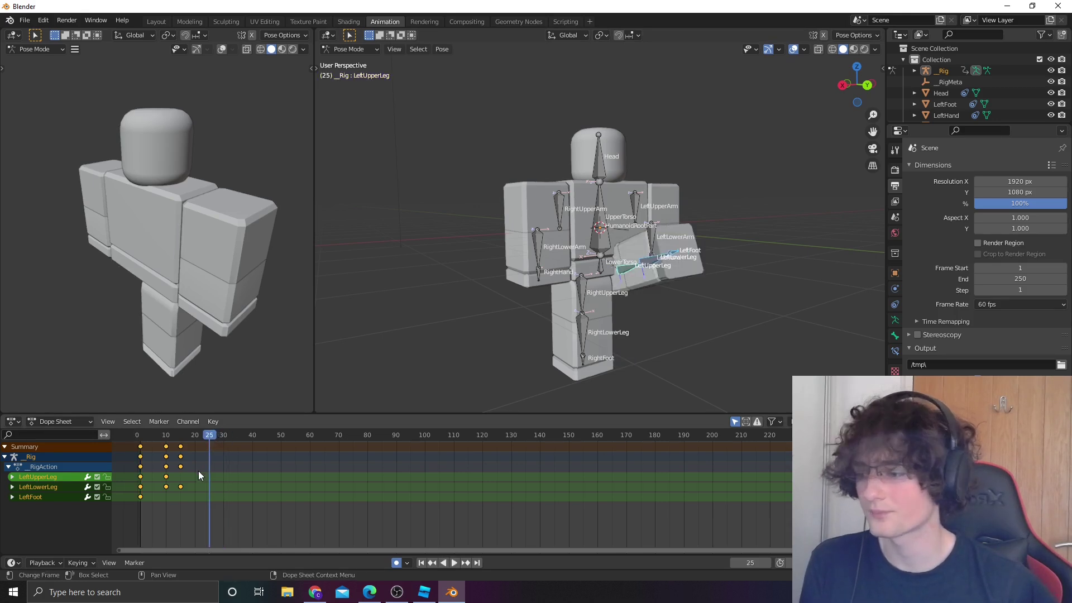
key(ctrl+v)
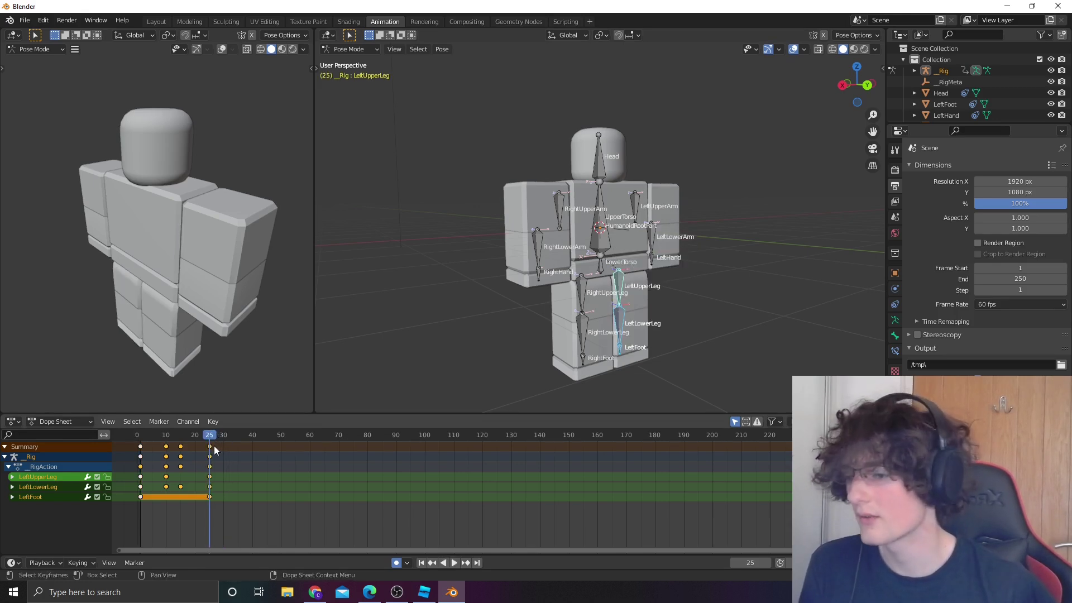
Scrub through the left leg's keyframes and replay the kick from frame 0 to review the motion
key(b)
drag(198, 440, 196, 440)
drag(192, 437, 153, 449)
key(space)
key(space)
key(space)
key(space)
drag(157, 436, 137, 436)
key(space)
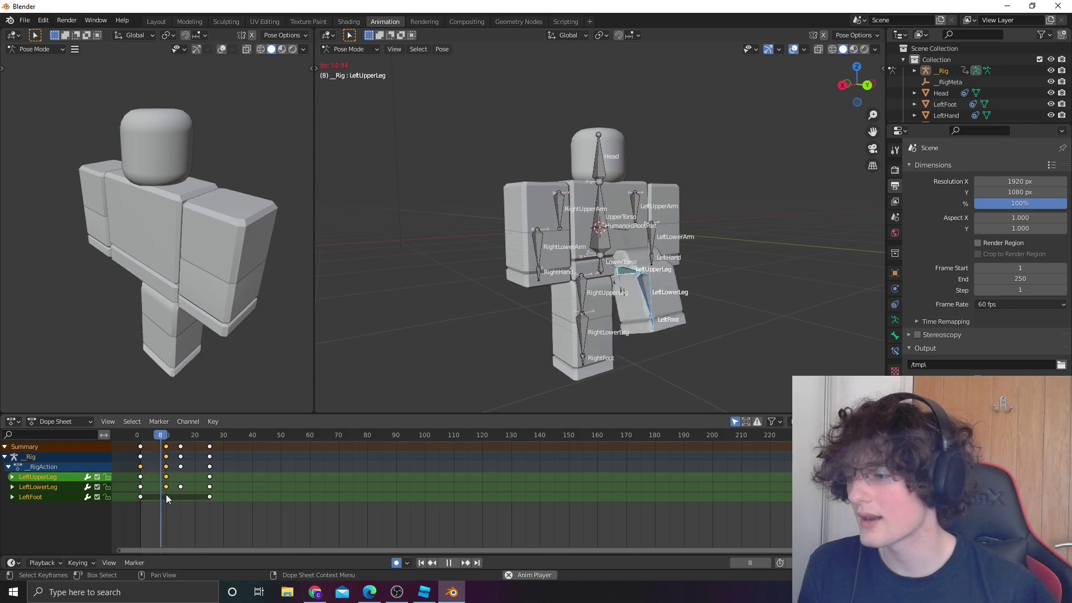
Review the kick playback from the side and check the left foot's keyframes with the playhead at frame 2
key(space)
click(166, 496)
middle_drag(658, 359, 498, 361)
key(space)
click(119, 433)
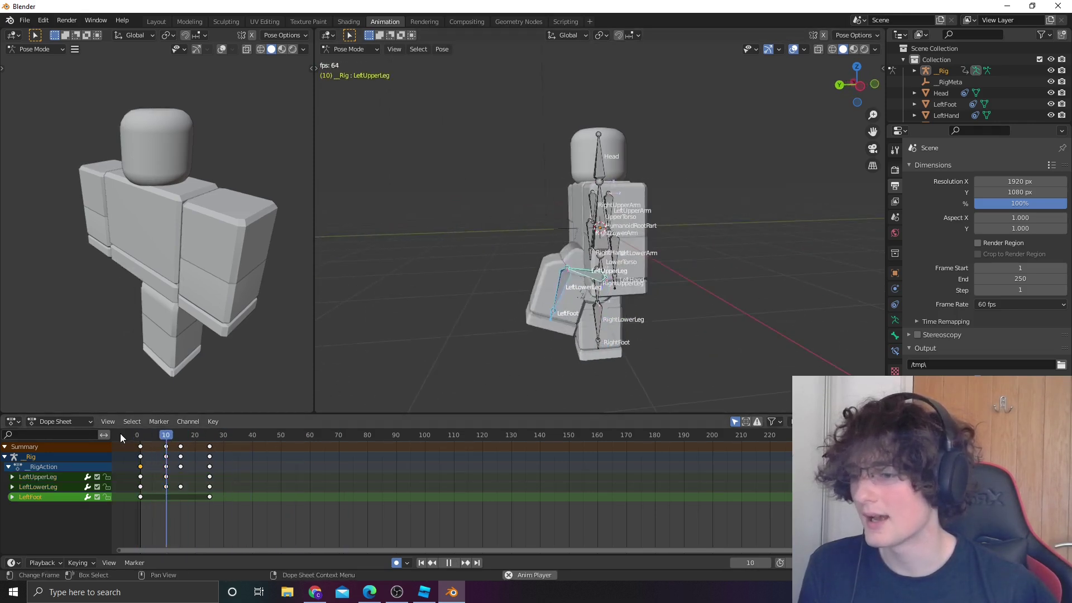
key(space)
click(144, 436)
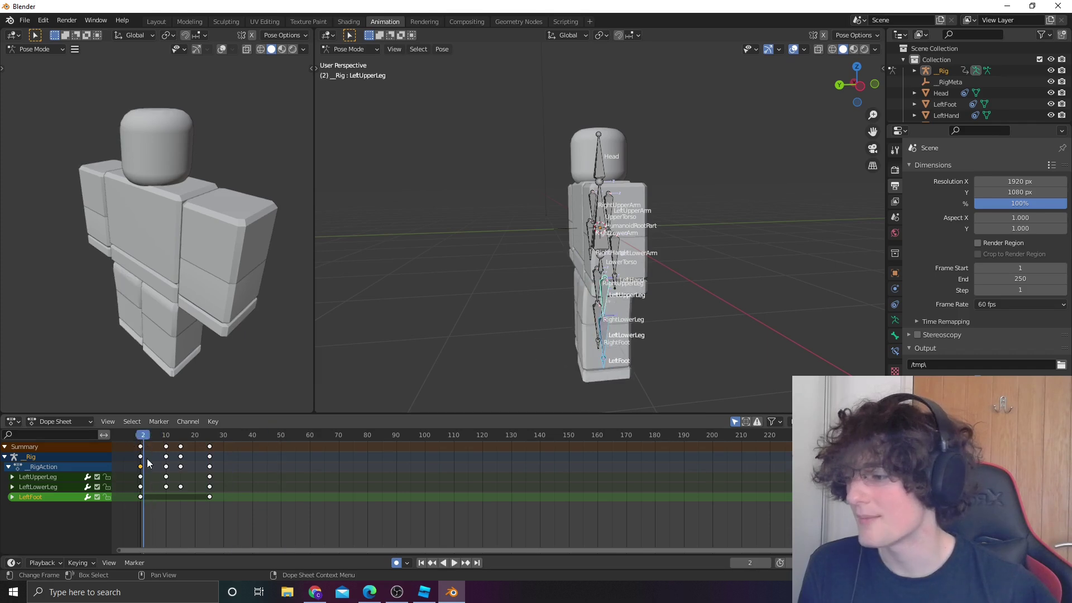
right_click(149, 496)
mouse_move(150, 500)
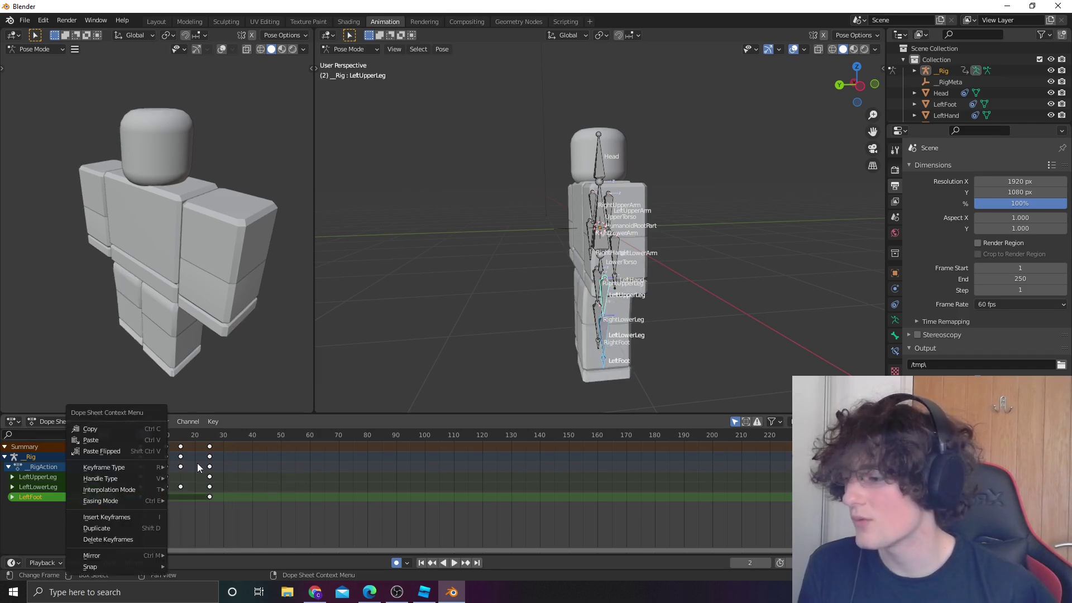
Select only the left foot bone and insert a Location & Rotation keyframe for it at frame 15
drag(178, 436, 176, 438)
key(space)
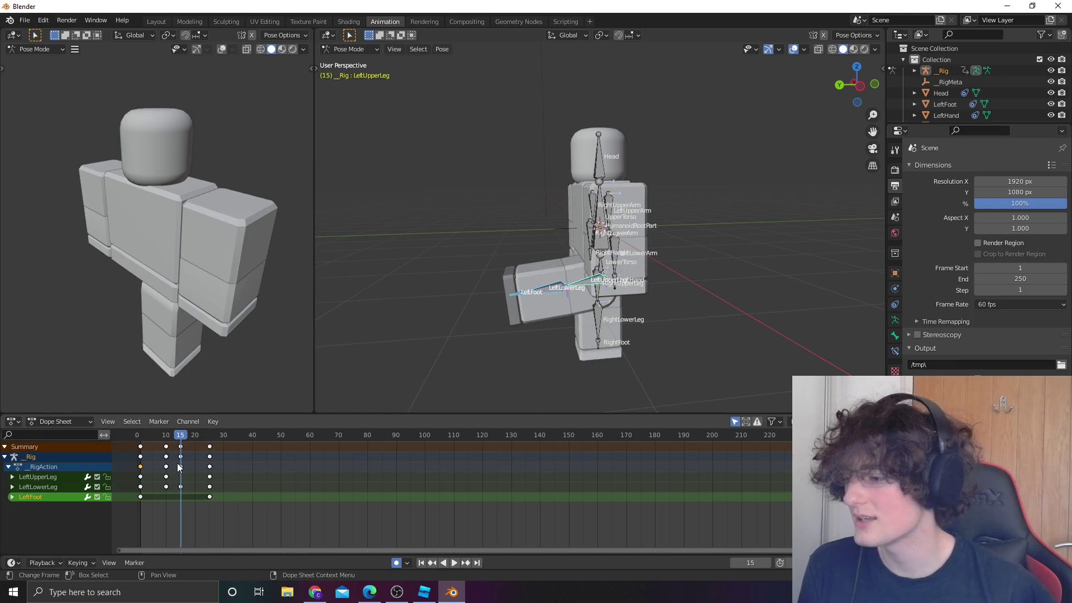
click(461, 345)
click(548, 288)
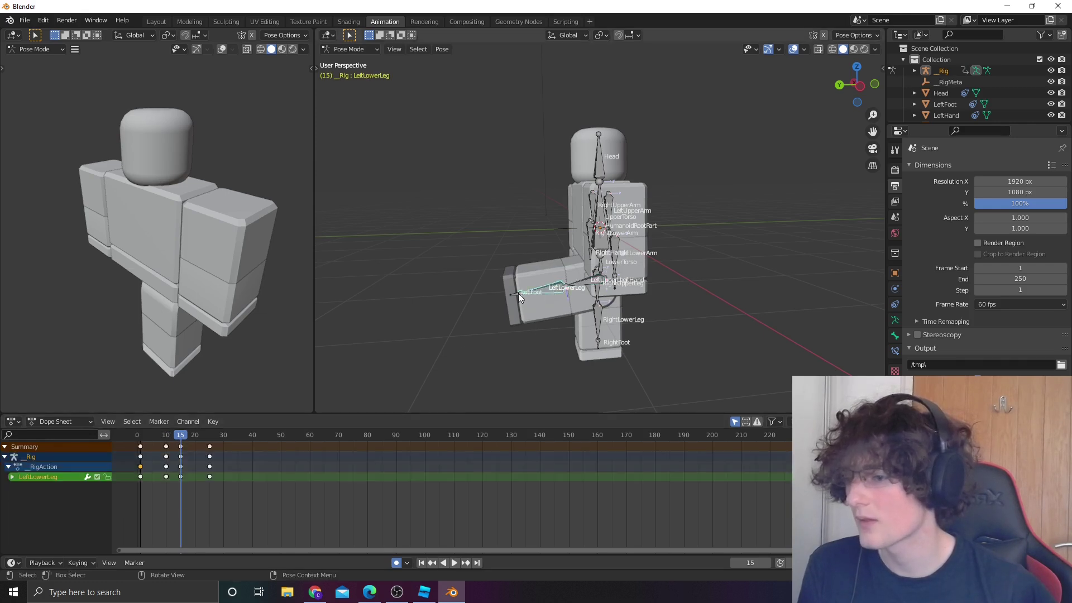
click(515, 294)
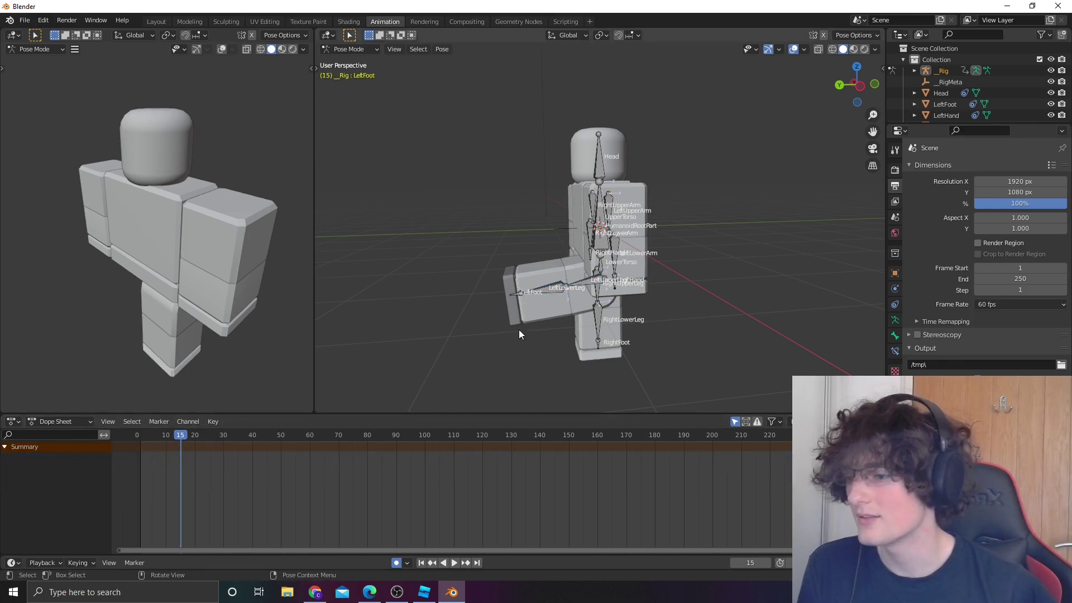
click(518, 293)
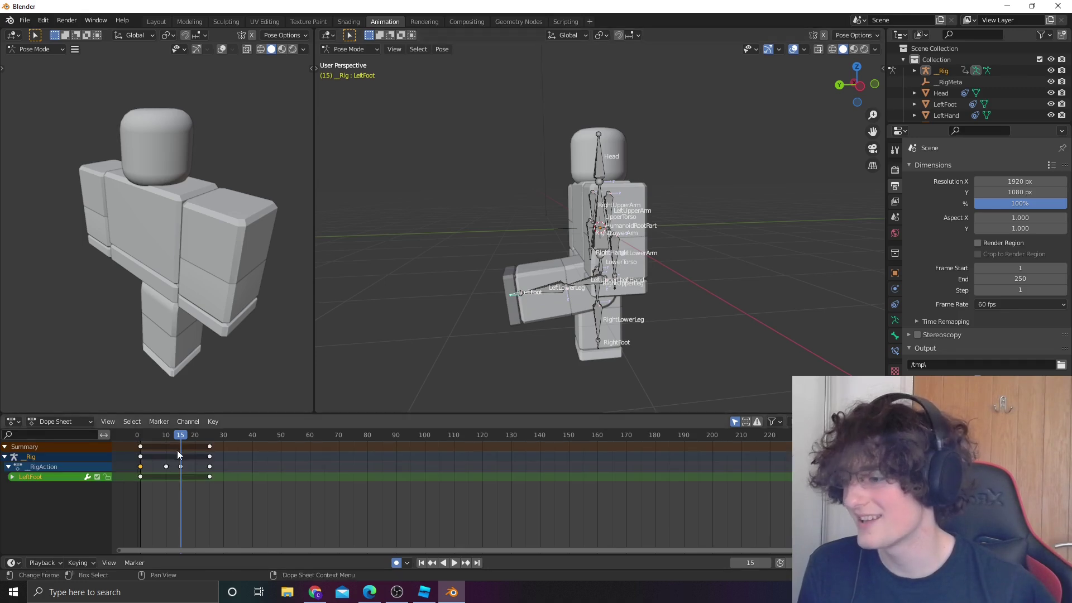
right_click(515, 294)
click(513, 296)
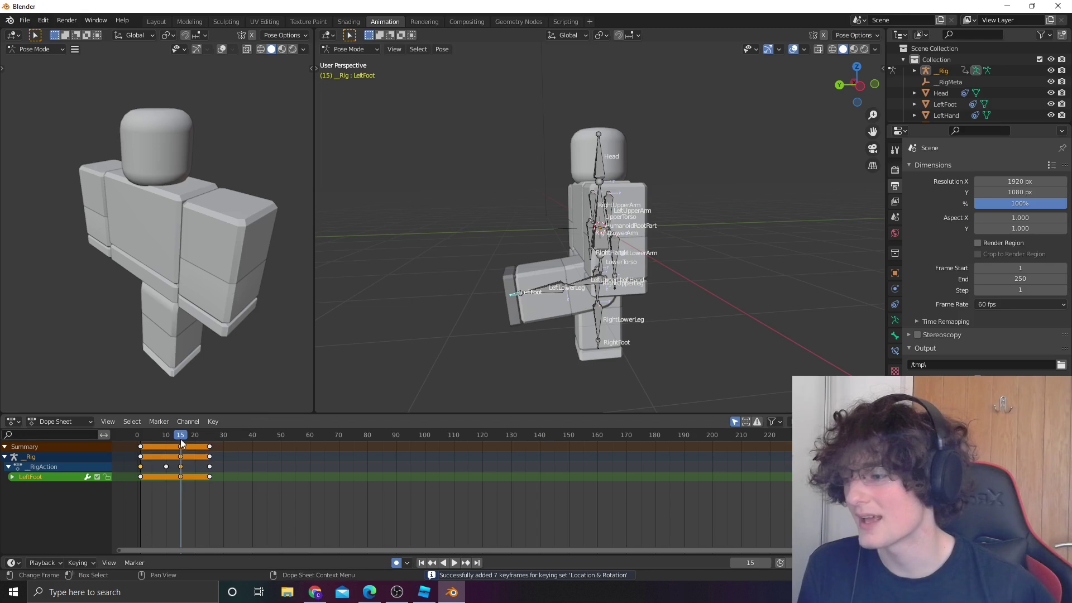
Insert another left foot keyframe at frame 10 and return the playhead to frame 0
drag(178, 438, 120, 447)
right_click(547, 314)
click(547, 315)
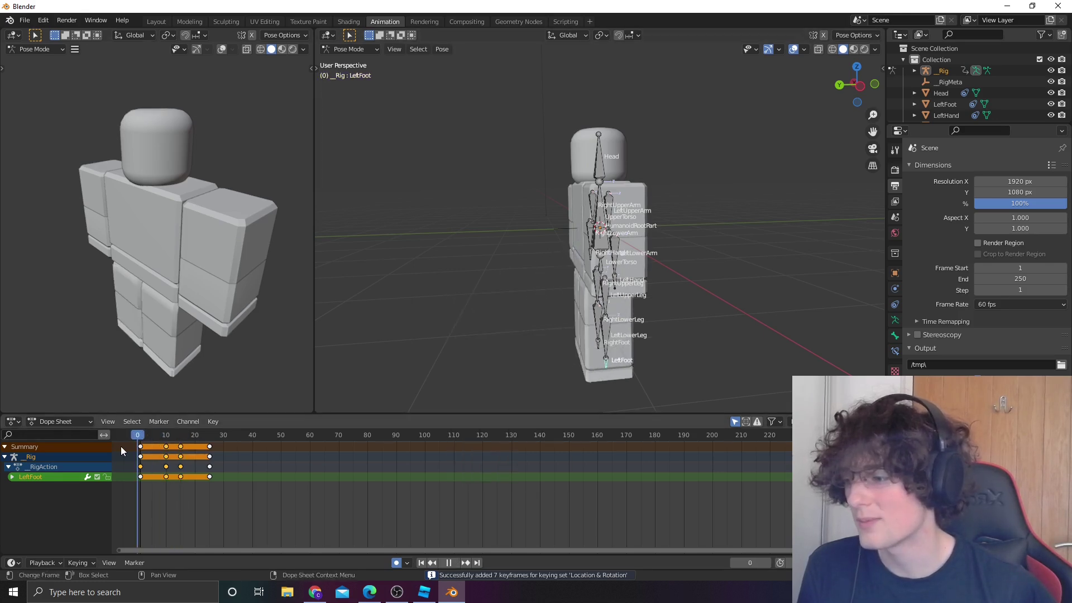
key(Escape)
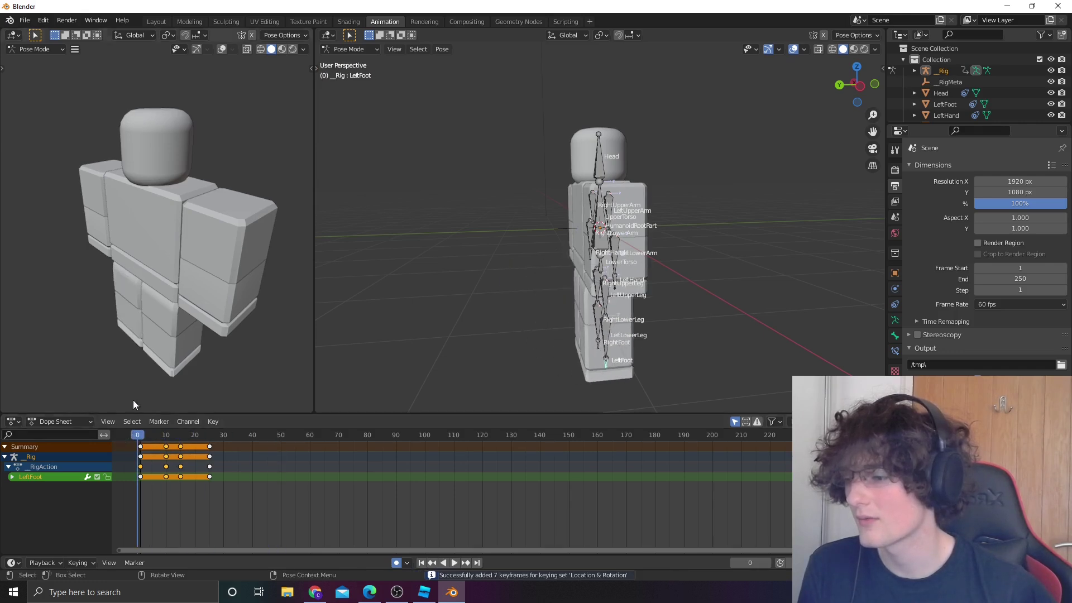
Replay the kick while viewing the unlabelled rig from another angle, park the playhead at frame 44 and deselect the bones
key(space)
middle_drag(189, 335, 162, 371)
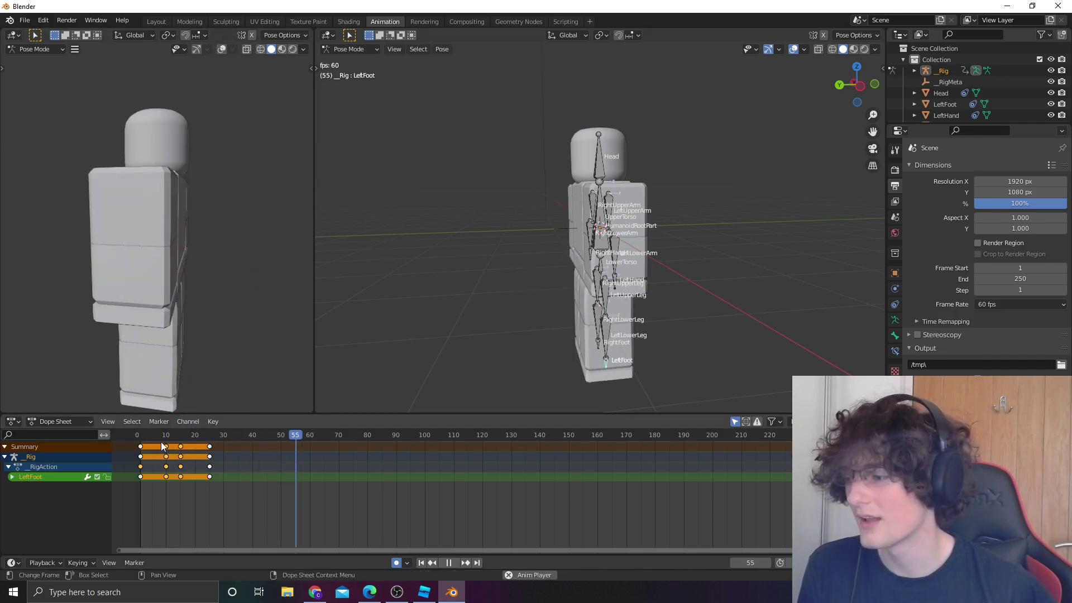
drag(161, 437, 133, 434)
key(space)
key(space)
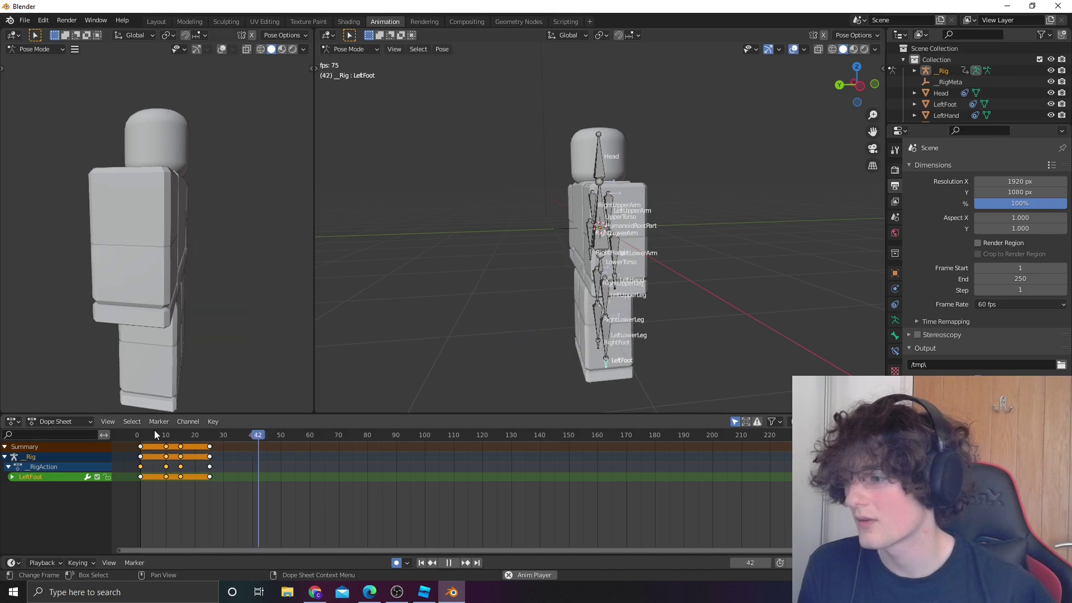
key(Escape)
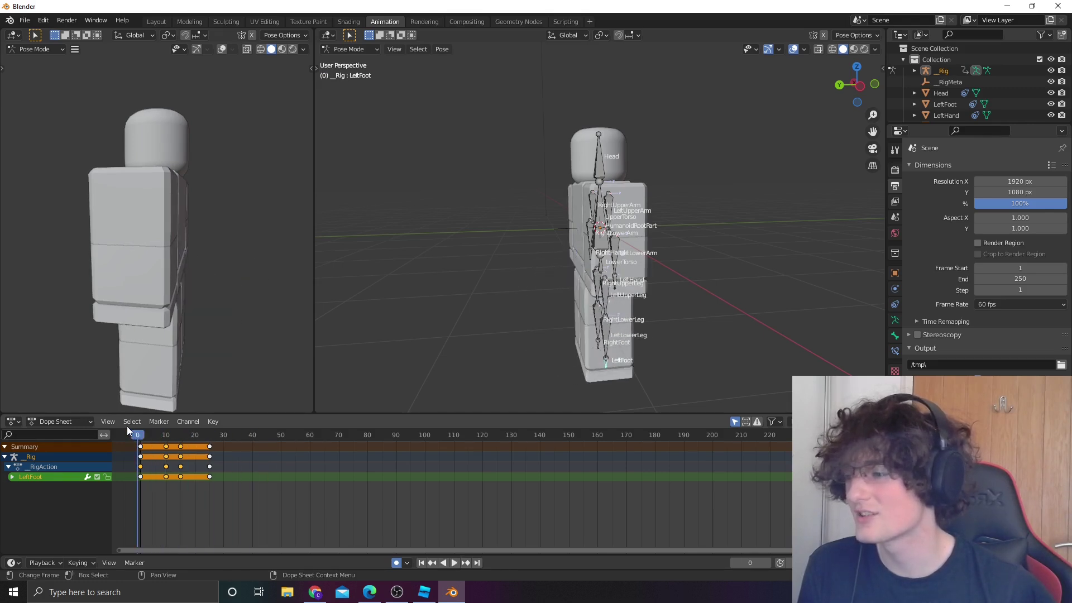
click(263, 434)
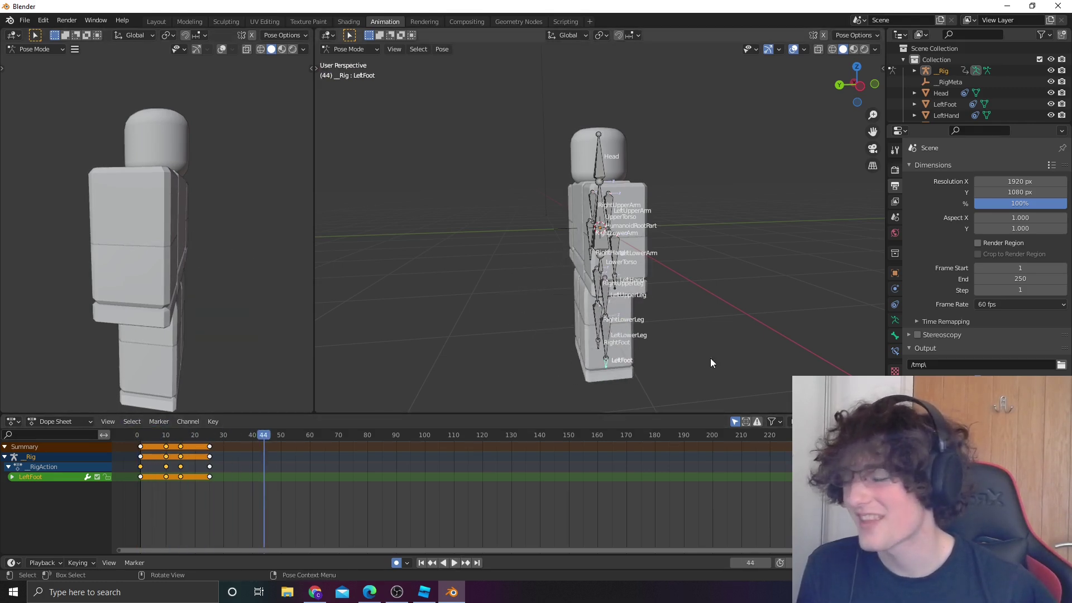
click(438, 342)
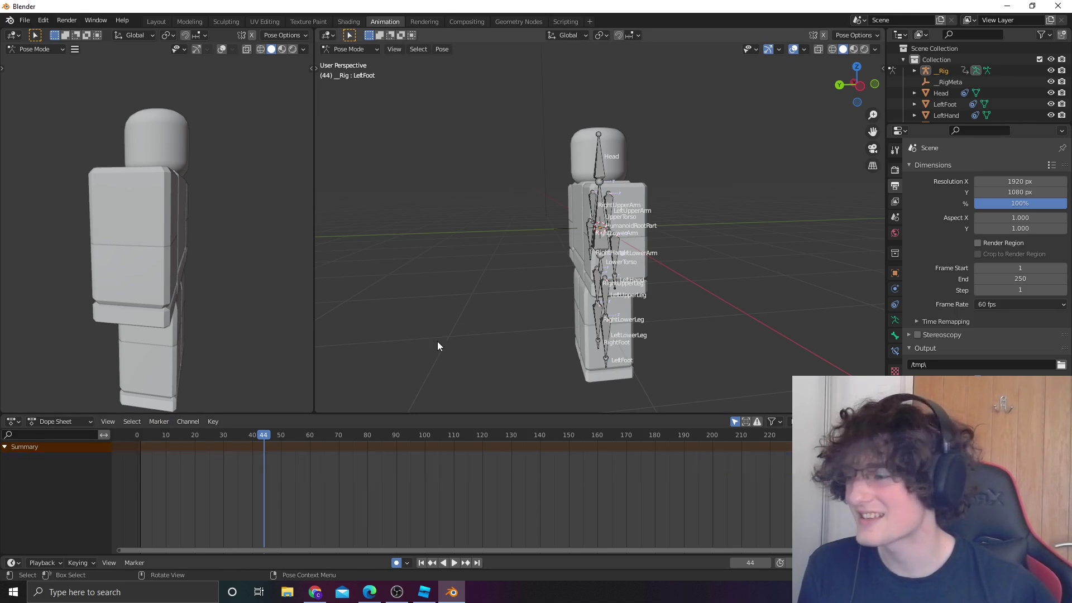
Select the left foot, left lower leg and left upper leg bones together and compare their keyframe timing
click(612, 324)
middle_drag(644, 326, 636, 362)
shift+click(615, 362)
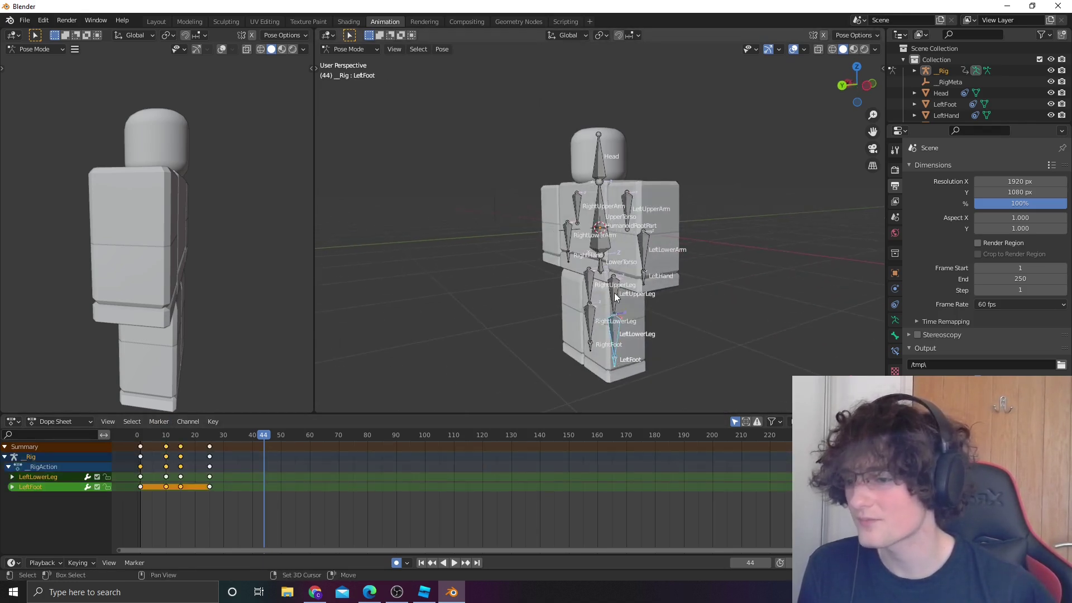
shift+click(614, 288)
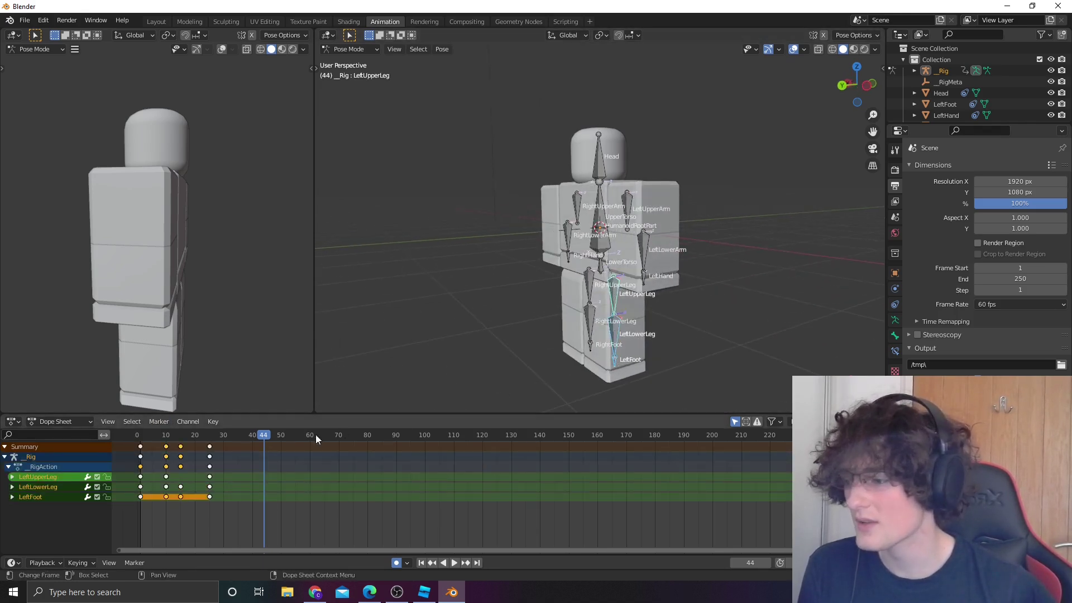
click(181, 475)
Select only the left upper leg bone and insert a Location & Rotation keyframe for it at frame 15
click(181, 440)
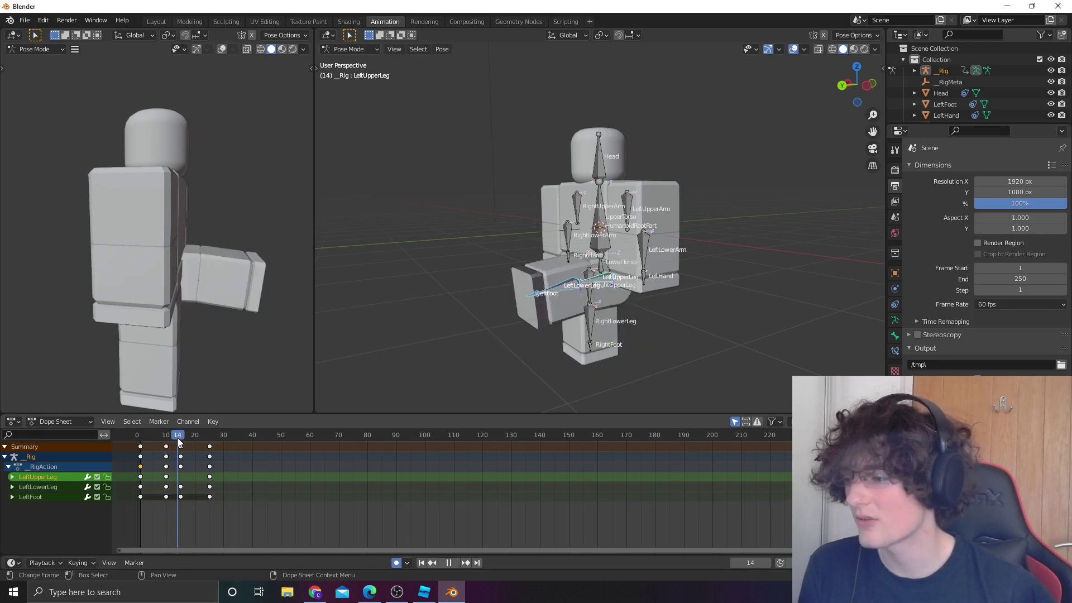
click(559, 305)
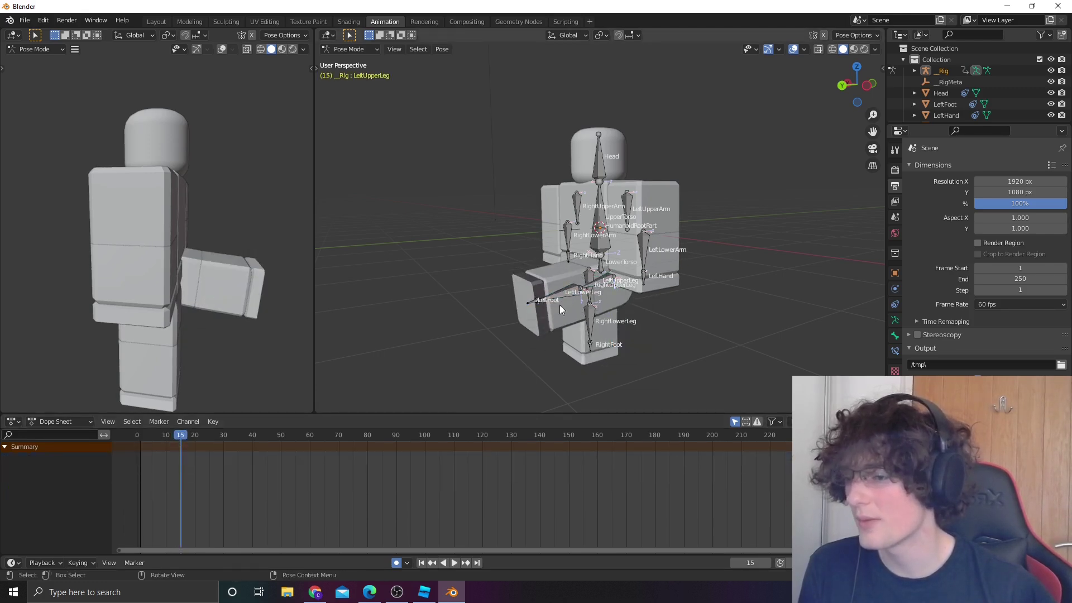
click(566, 294)
click(602, 287)
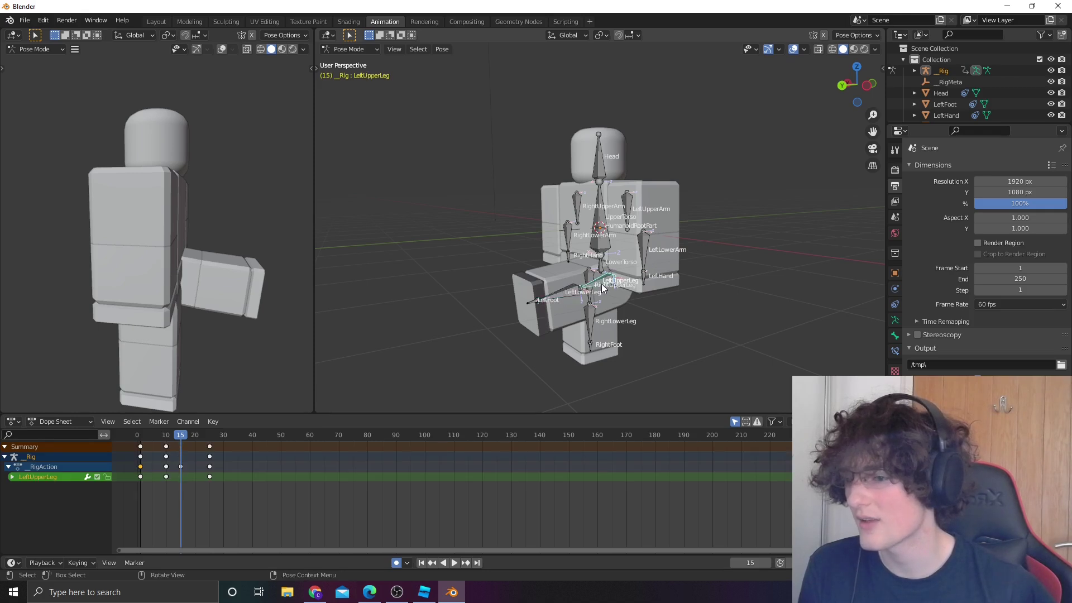
key(i)
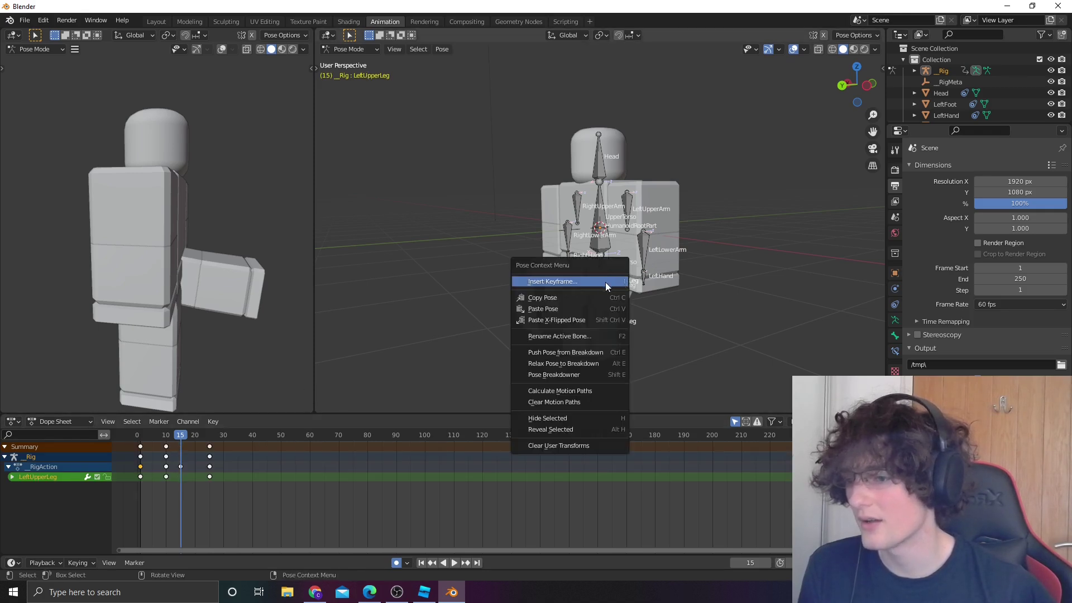
click(605, 283)
Play the kick repeatedly from frame 0 to review the left leg's motion
click(141, 435)
key(space)
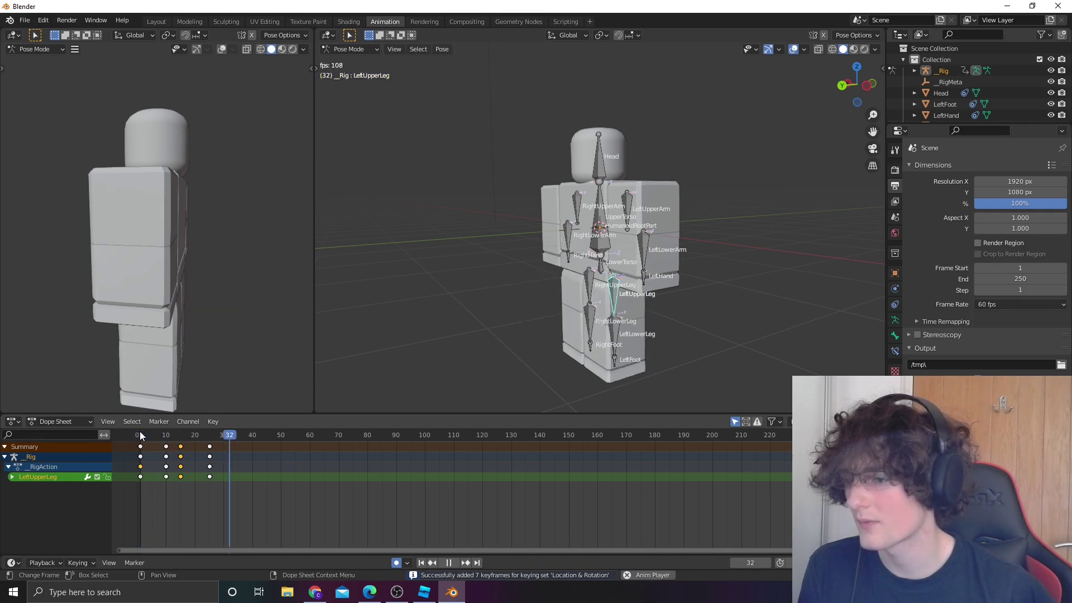
key(space)
click(137, 435)
key(space)
key(space)
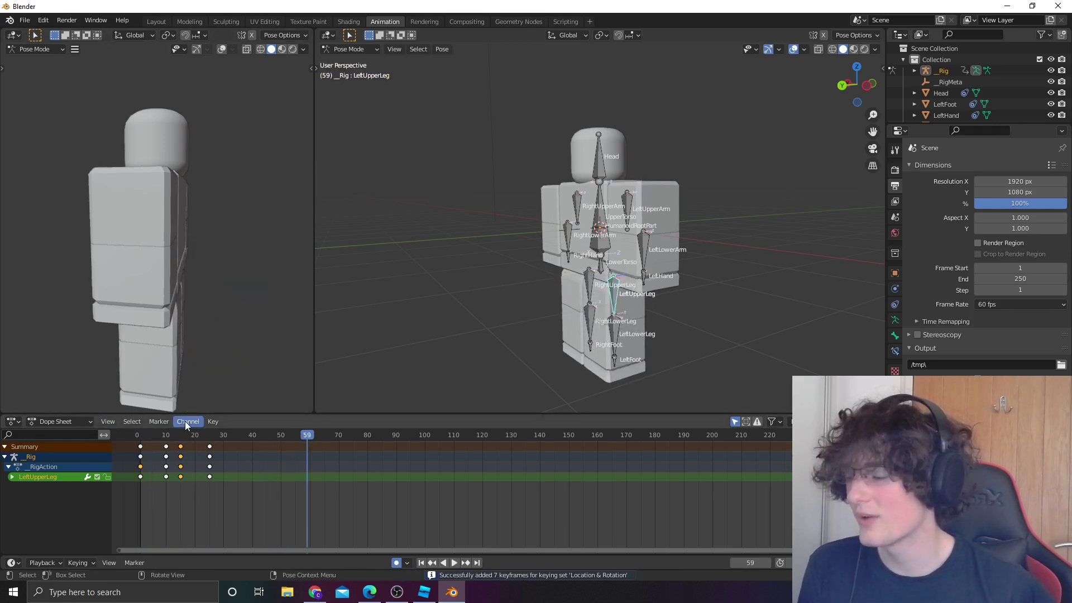
click(139, 435)
key(space)
key(space)
click(138, 435)
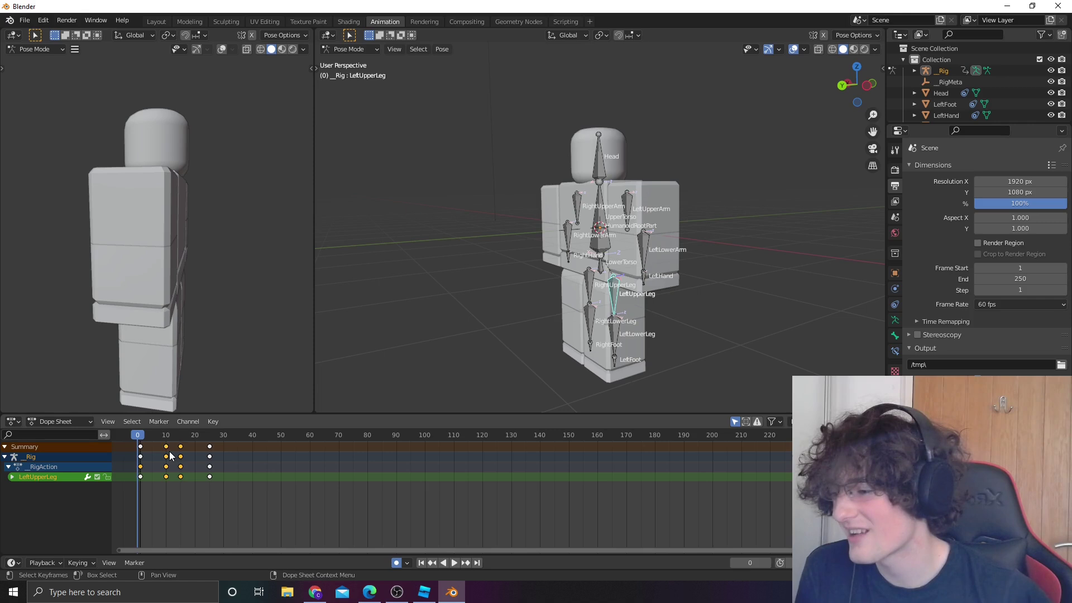
key(space)
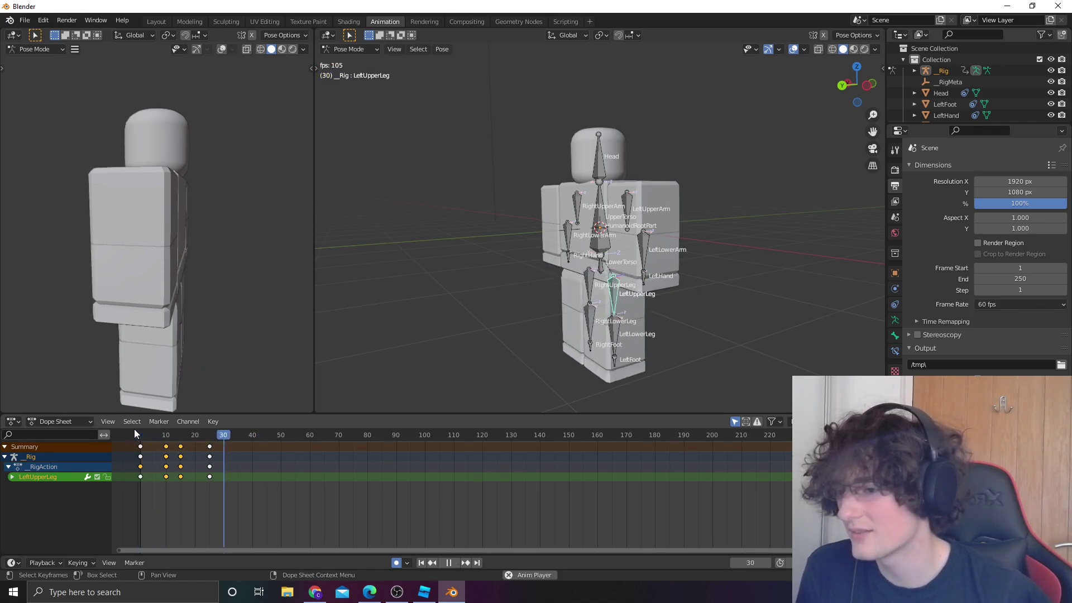
key(space)
View the labelled rig from the side and replay the kick from the first frames
middle_drag(496, 361, 471, 343)
key(space)
drag(224, 437, 136, 425)
key(space)
key(space)
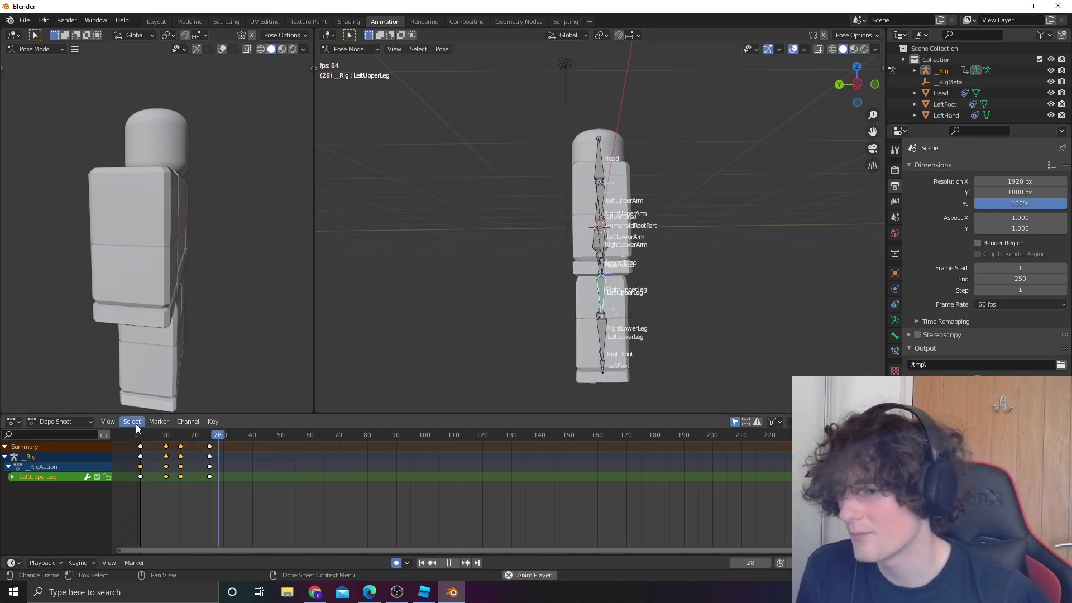
key(space)
Select the three left leg bones and move their last two sets of keyframes five frames later, to frames 20 and 30
click(165, 456)
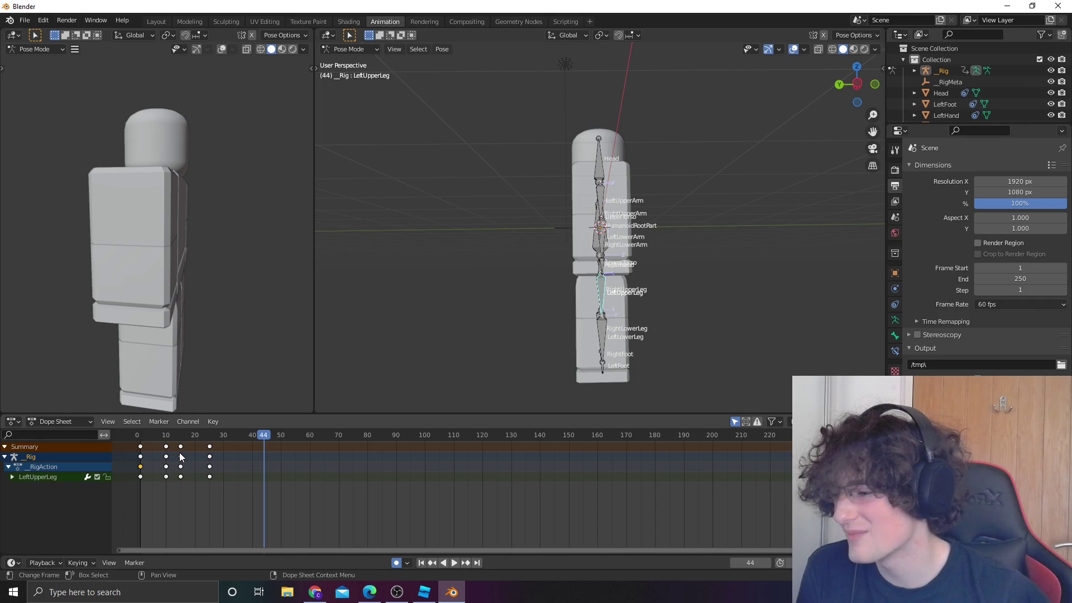
click(180, 454)
click(604, 340)
shift+click(601, 367)
shift+click(599, 294)
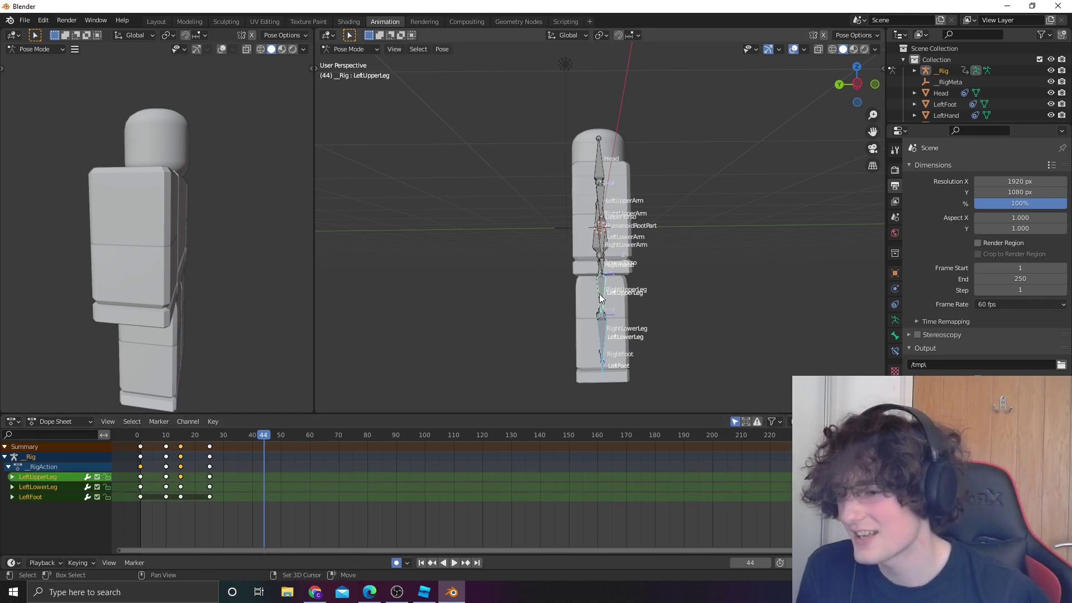
click(181, 455)
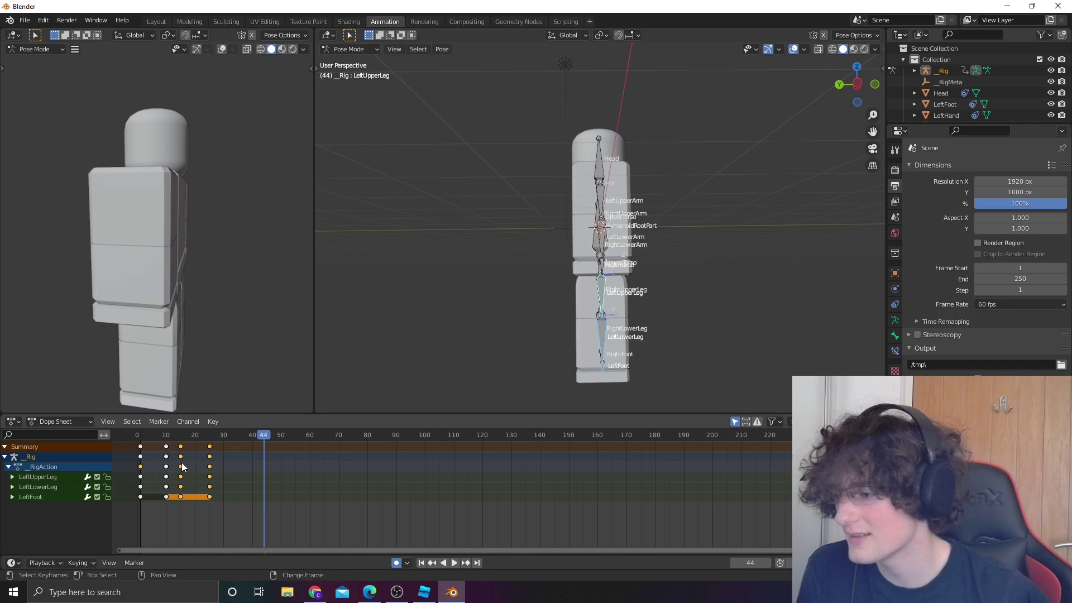
key(g)
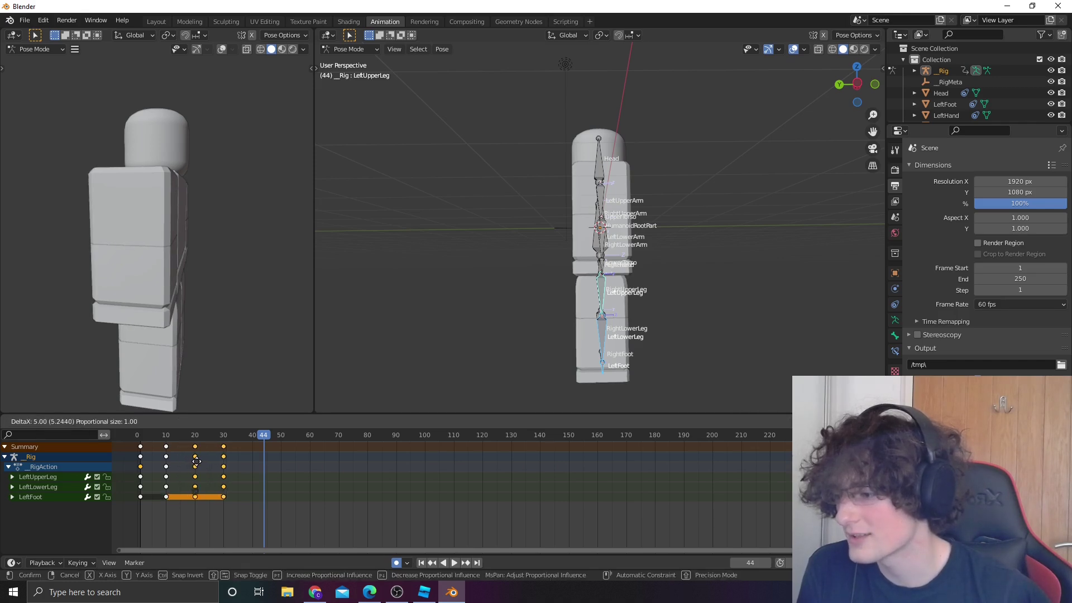
click(196, 461)
Play the retimed kick from frame 0 and watch it from a new angle in the unlabelled view
drag(176, 435, 139, 436)
key(space)
key(space)
middle_drag(222, 323, 225, 314)
key(space)
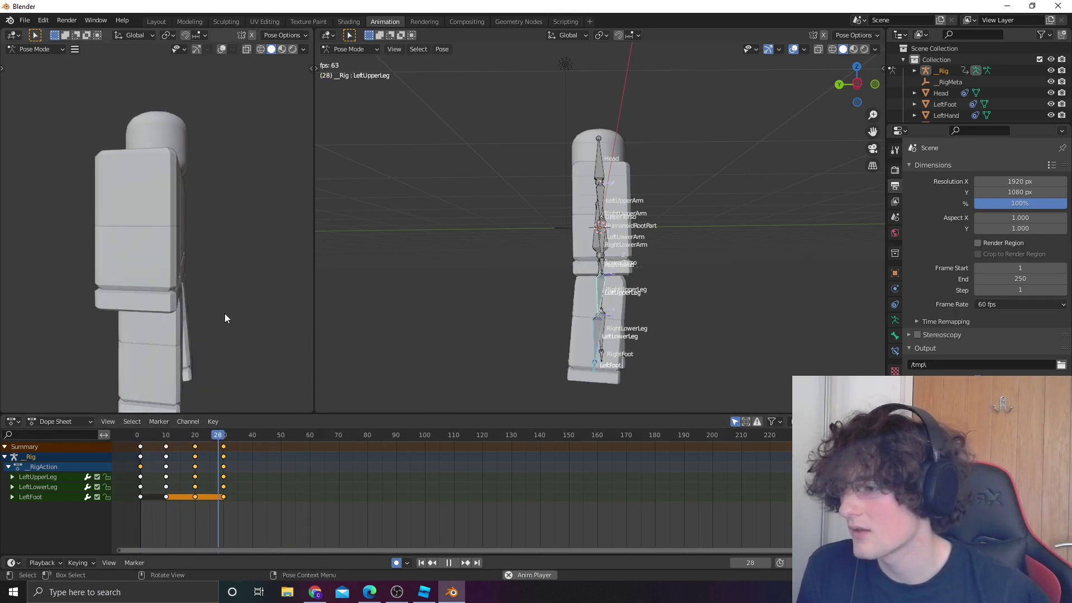
Replay the kick from frame 0, viewing the labelled rig from a rear three-quarter angle
key(space)
Try to shift the left leg's keyframes at frame 10 slightly earlier
click(166, 446)
key(g)
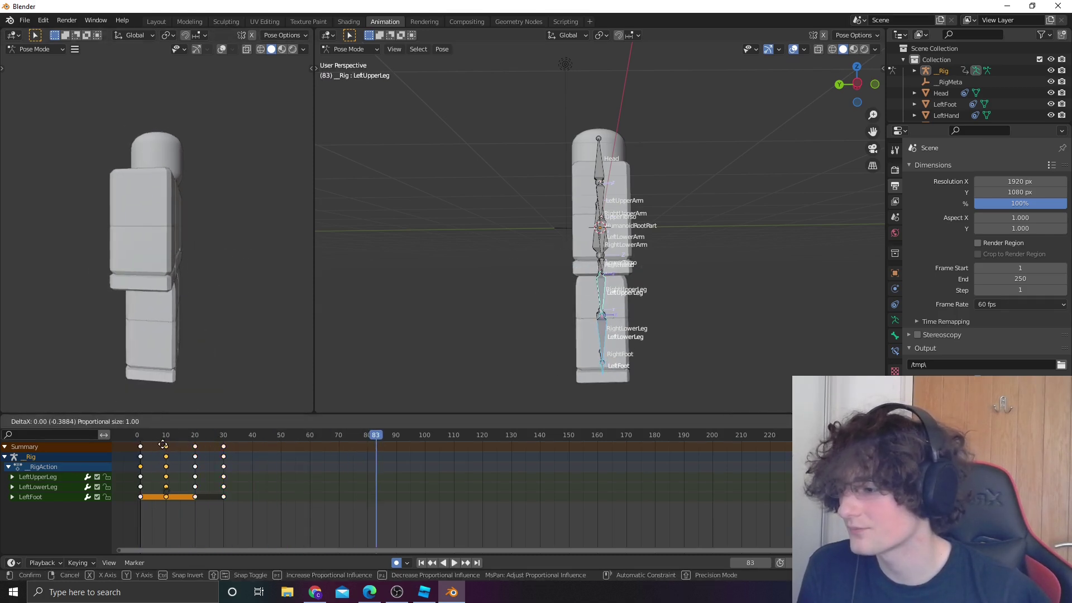
click(162, 445)
drag(149, 435, 132, 430)
key(space)
key(space)
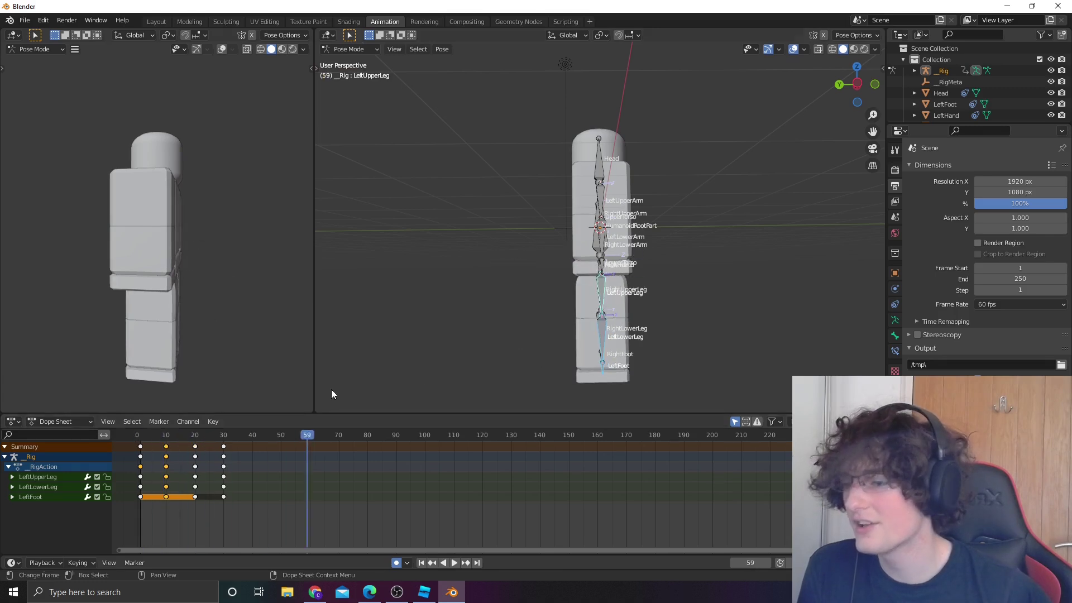
middle_drag(443, 373, 465, 384)
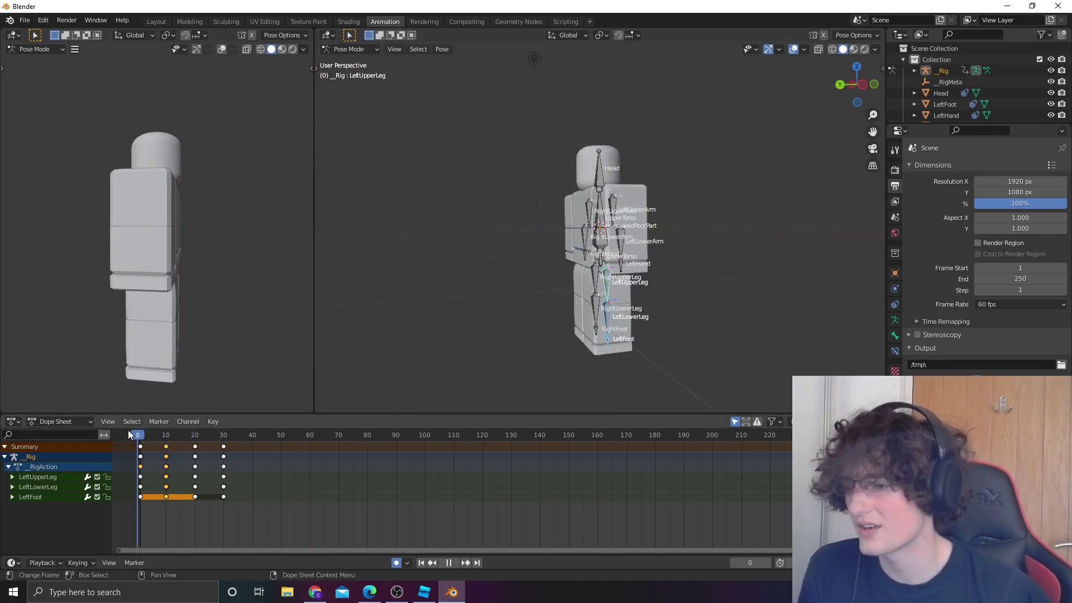
key(space)
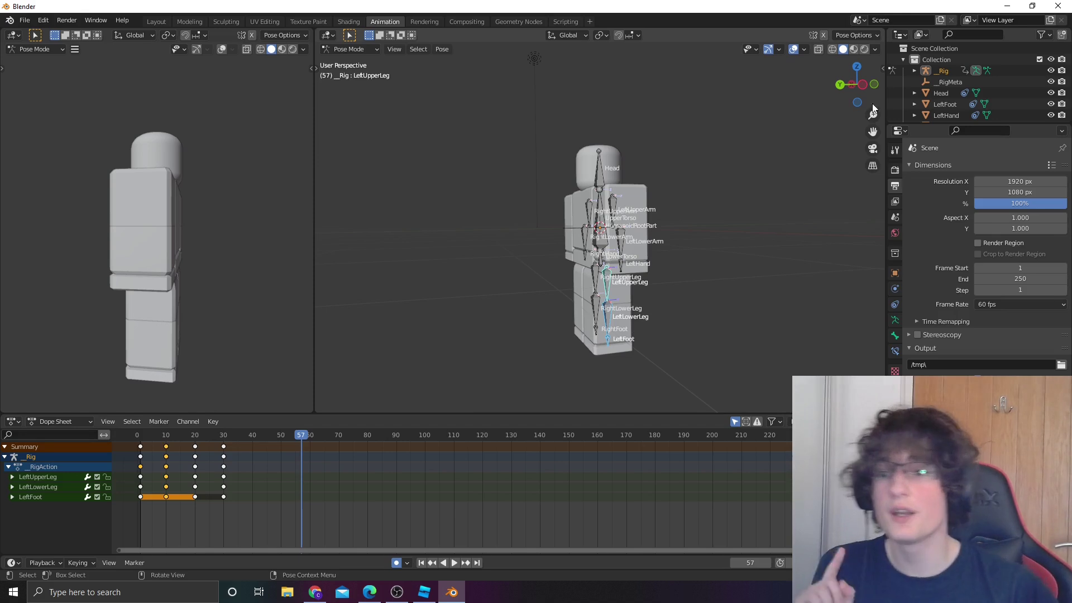
Display the Rbx Animations add-on's rigging and export tools beside the labelled rig
click(880, 68)
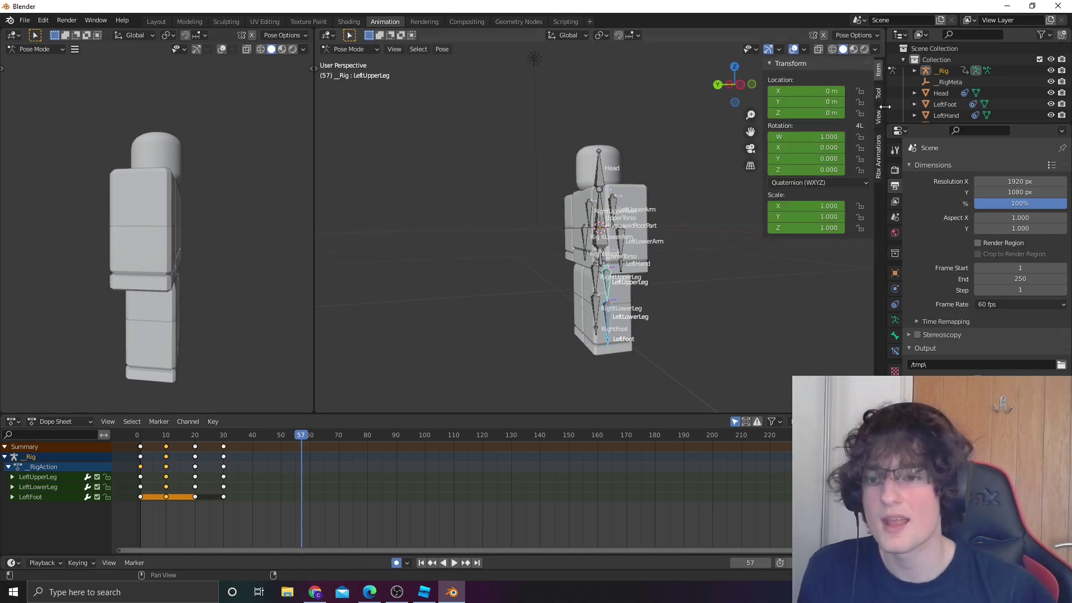
click(880, 146)
click(826, 223)
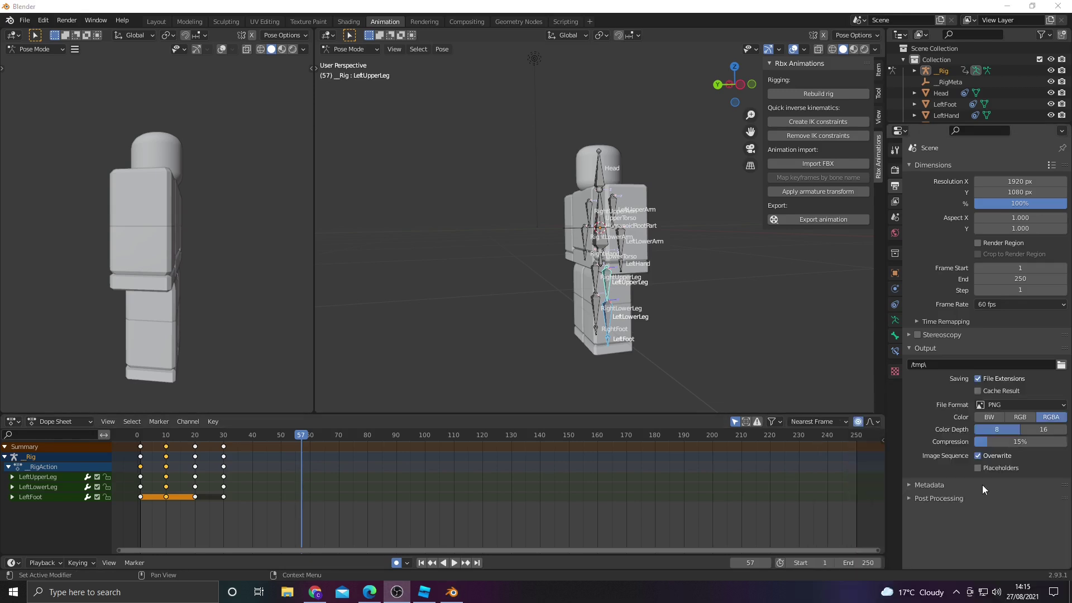
Set the animation's end frame to 35 and preview the shortened loop
click(855, 563)
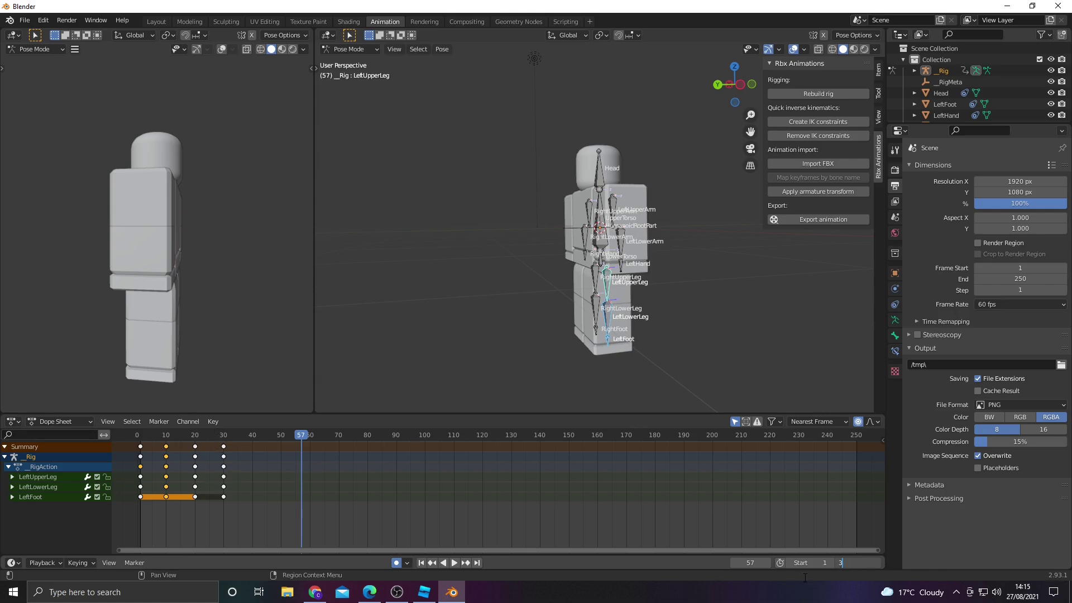
text(35)
key(Return)
key(space)
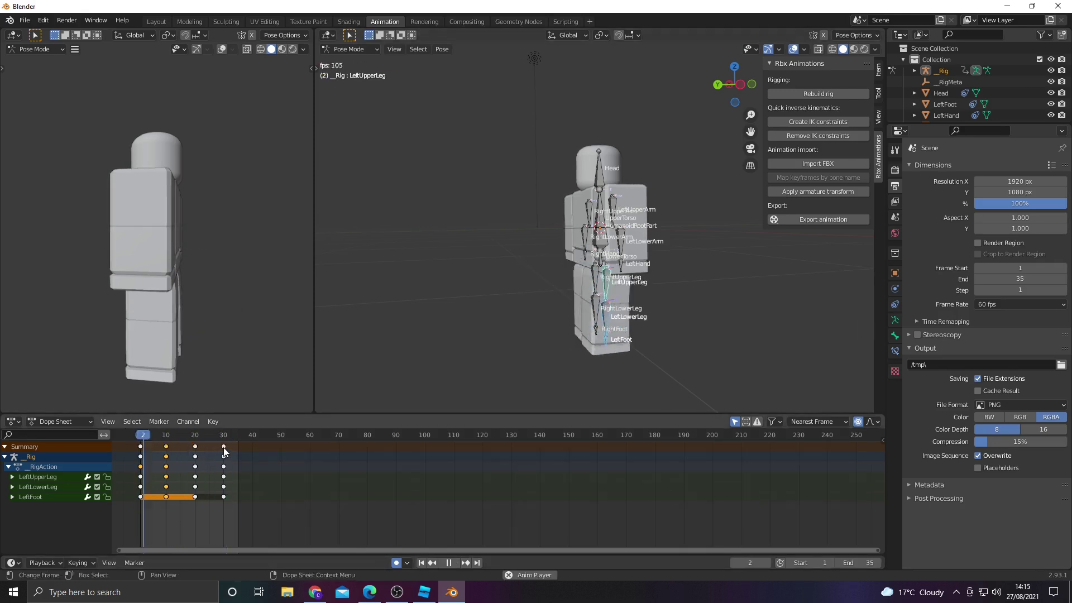
key(space)
Export the kick animation with the Rbx Animations add-on and switch to Roblox Studio
click(822, 220)
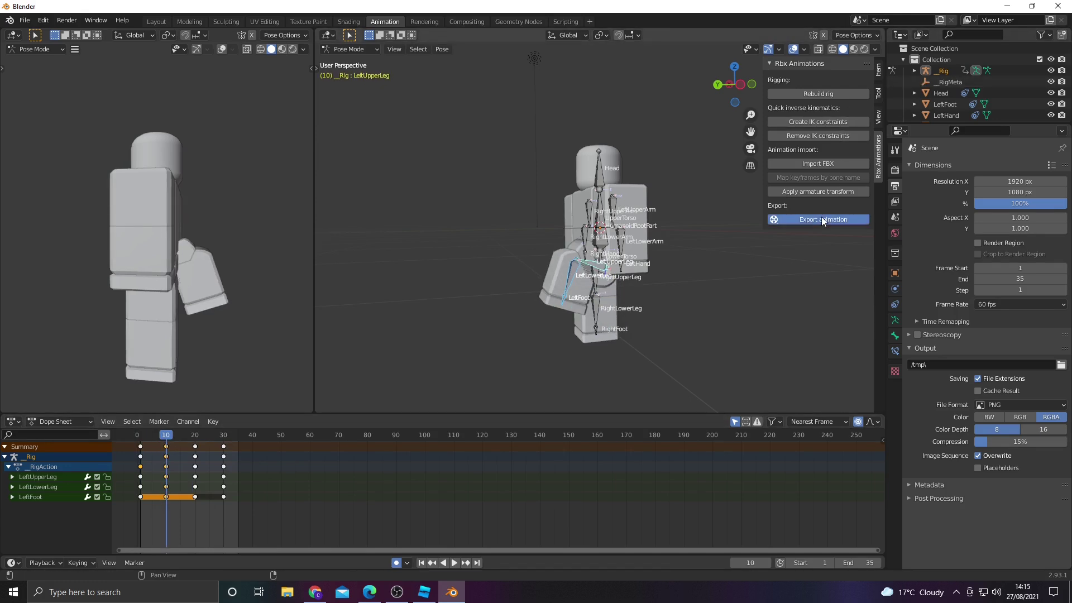
click(426, 591)
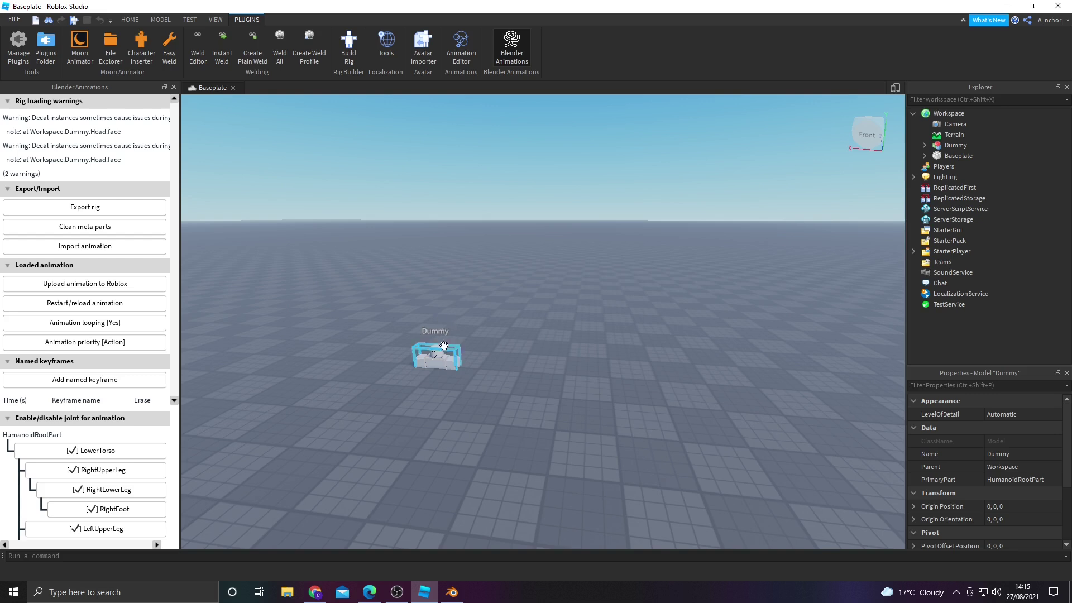
Select the Dummy model and raise it vertically to an origin height of about 3.65 so it stands above the baseplate
scroll(444, 347, up, 2)
click(447, 357)
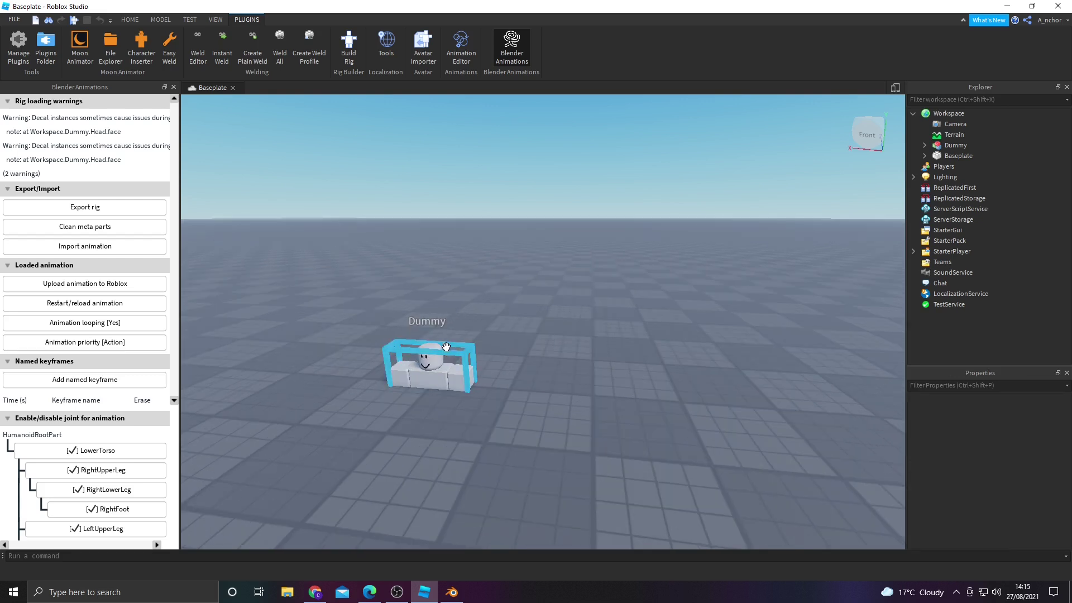
click(439, 355)
drag(425, 260, 418, 229)
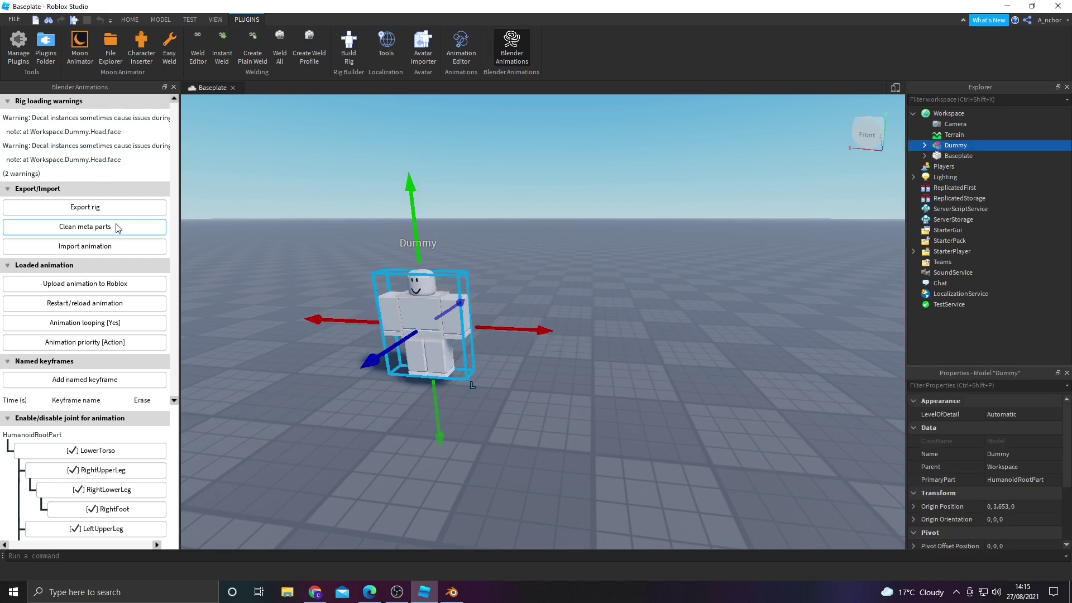
Import the animation onto the Dummy by pasting the exported animation data into the import script
click(96, 246)
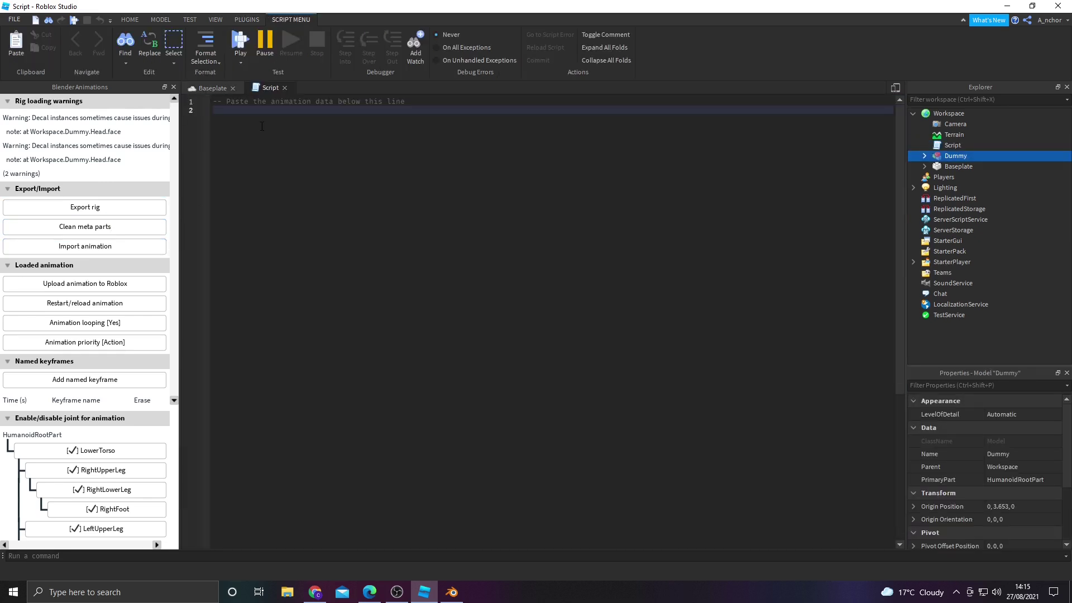
key(ctrl+v)
Examine the imported kick on the Dummy from its left side, close up and farther away, with the model deselected
right_drag(468, 230, 496, 236)
key(d)
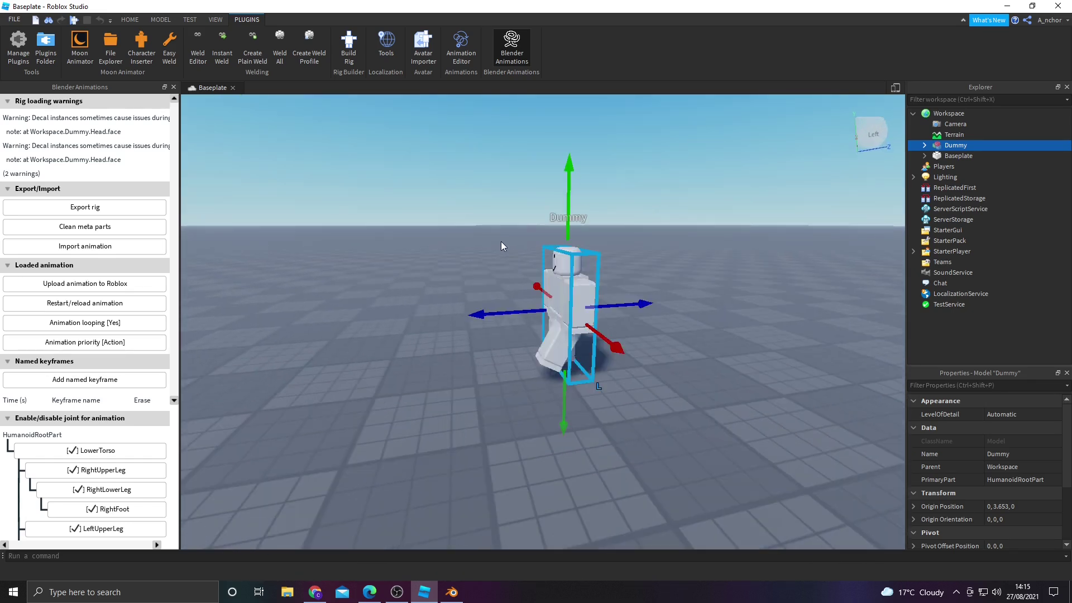
right_drag(596, 245, 605, 232)
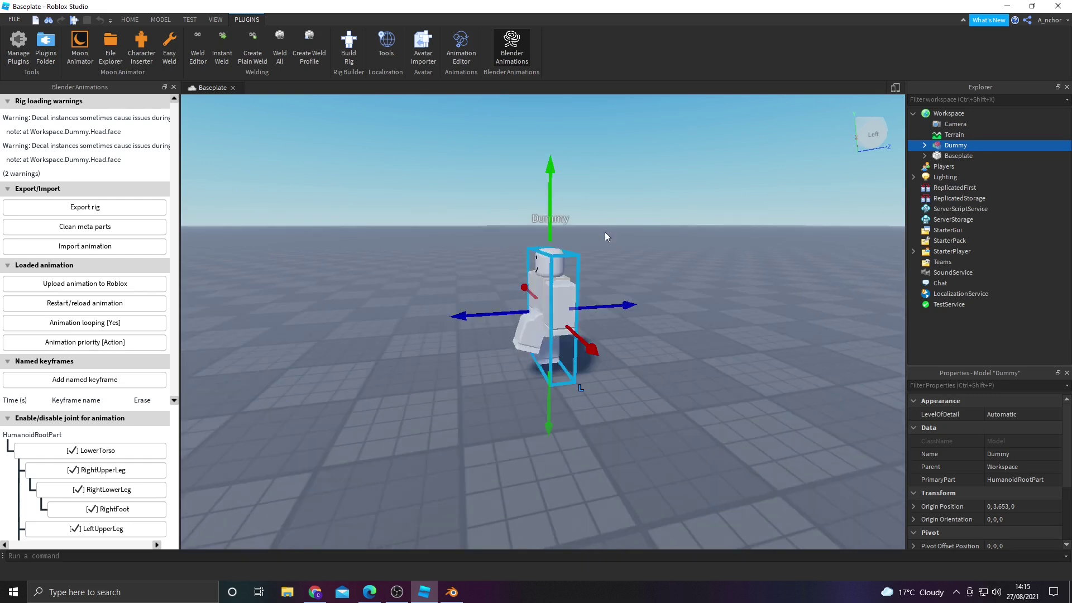
scroll(605, 231, up, 5)
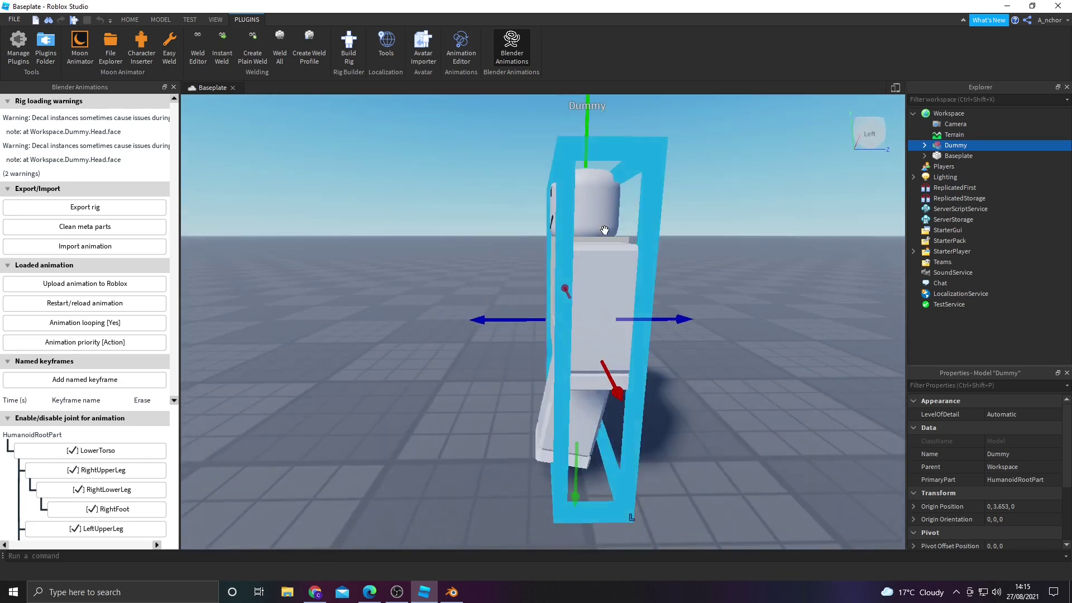
scroll(605, 230, down, 5)
right_drag(605, 230, 613, 234)
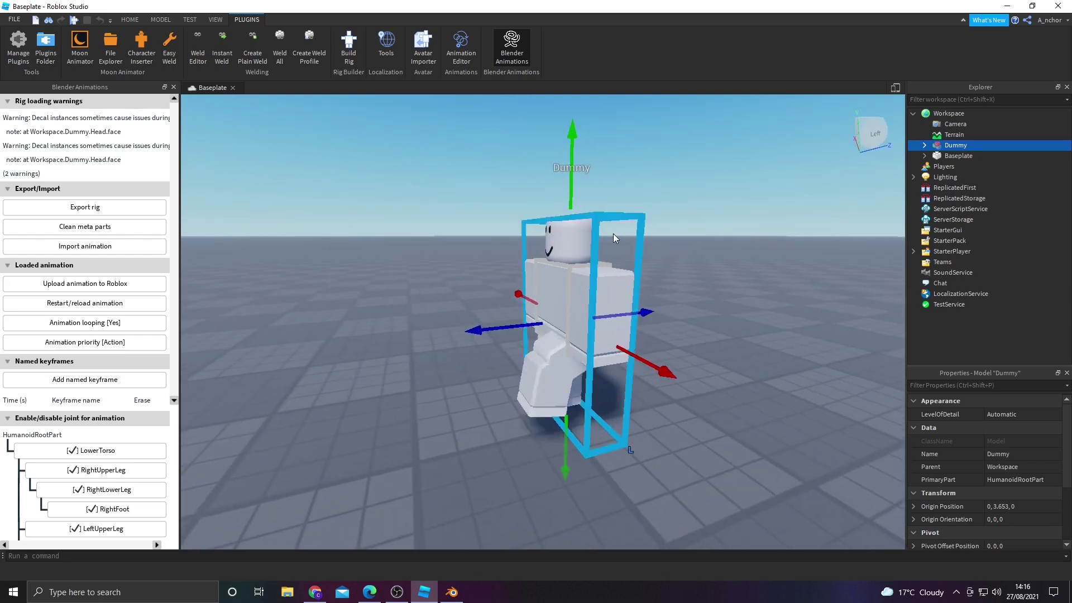
drag(603, 187, 605, 187)
click(638, 195)
key(s)
key(d)
key(a)
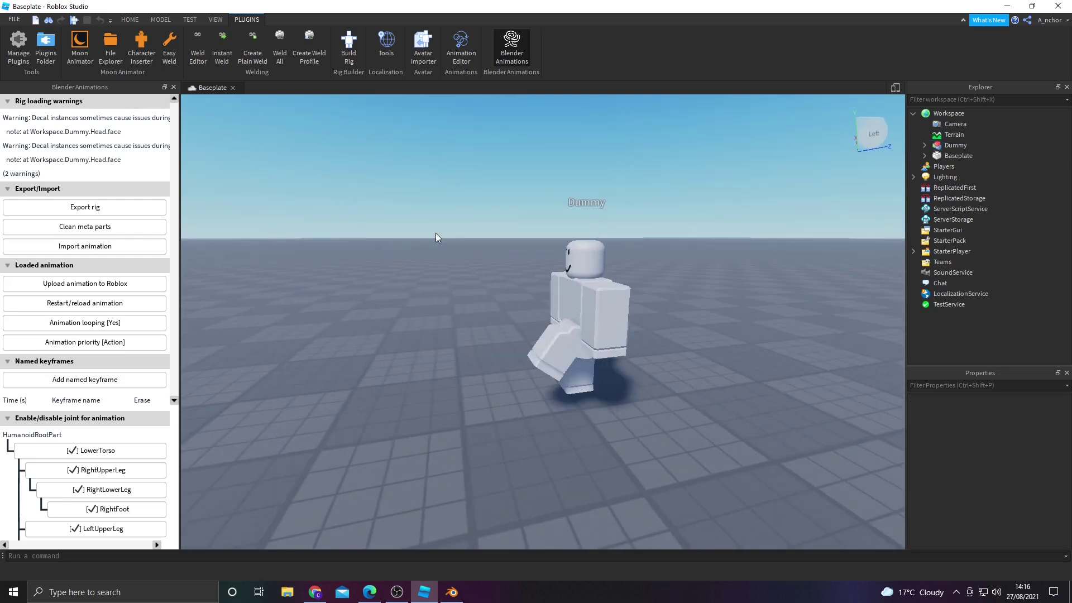
Upload the loaded animation to Roblox titled "reallybadkickinganimation" with the description "hello", and dismiss the submission dialog
click(61, 284)
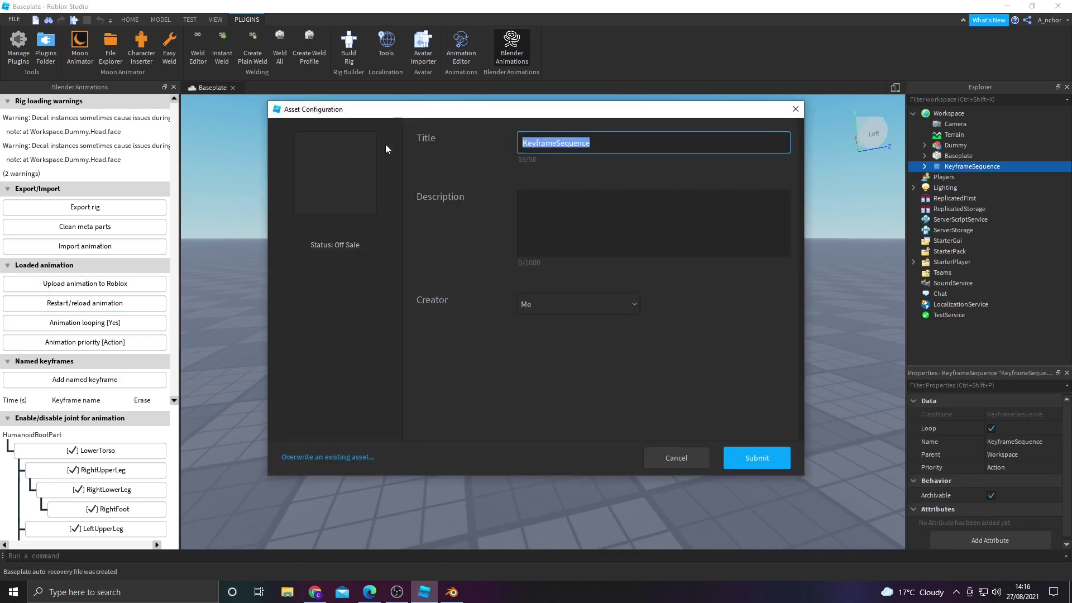
text(reallybadkickinganimation)
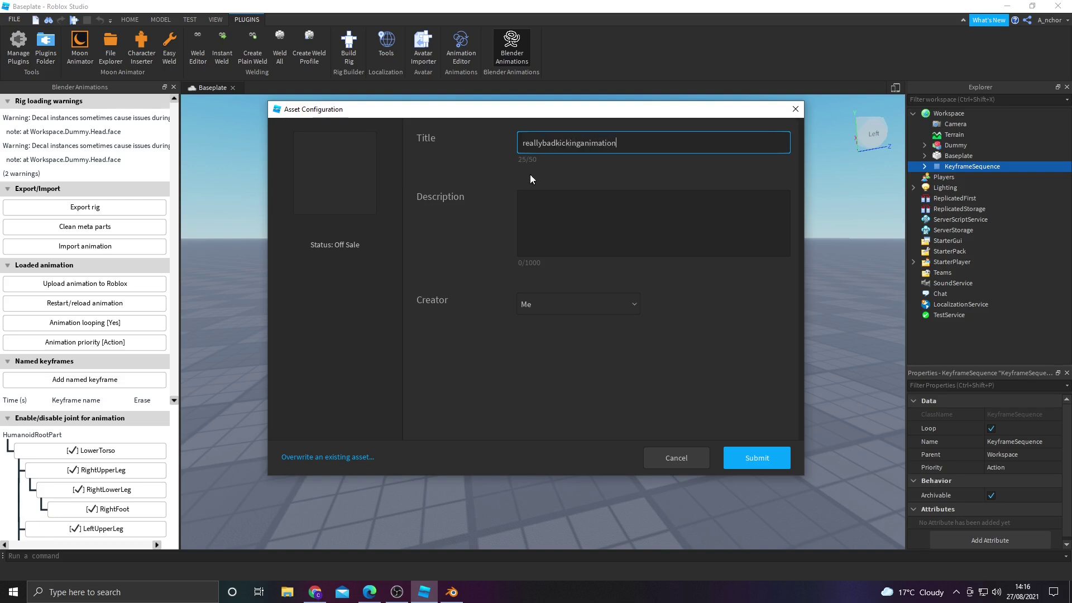
click(532, 221)
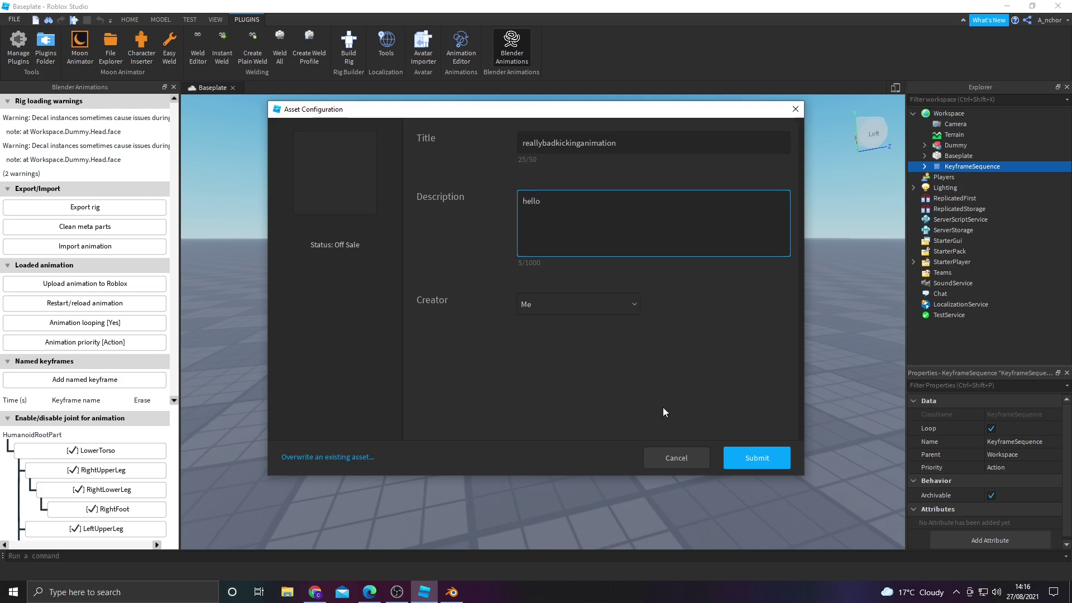
click(745, 460)
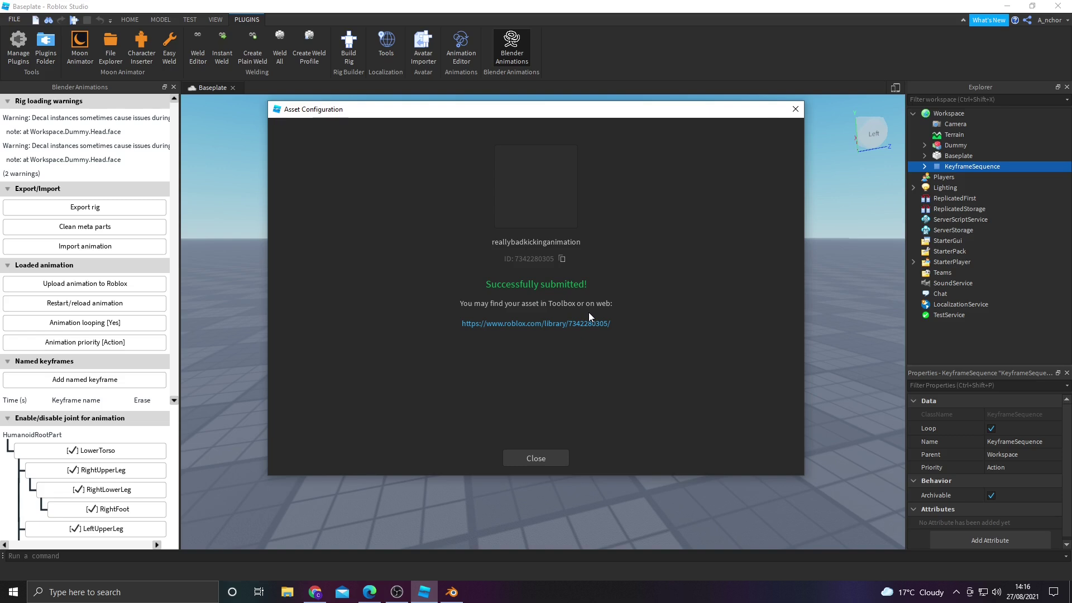
click(541, 461)
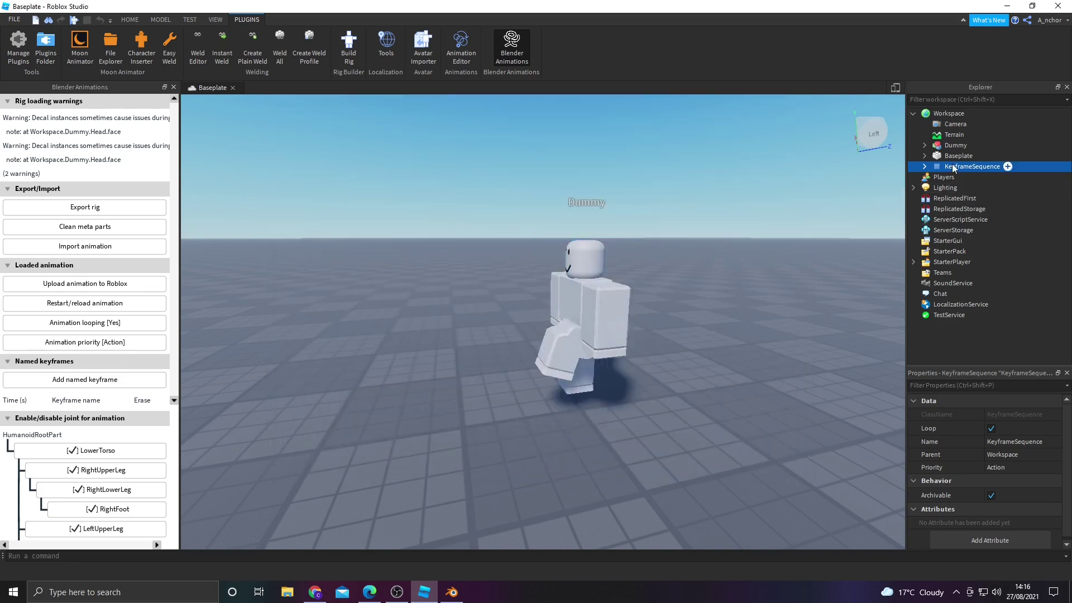
Deselect the keyframe sequence and close the Blender Animations plugin
click(511, 219)
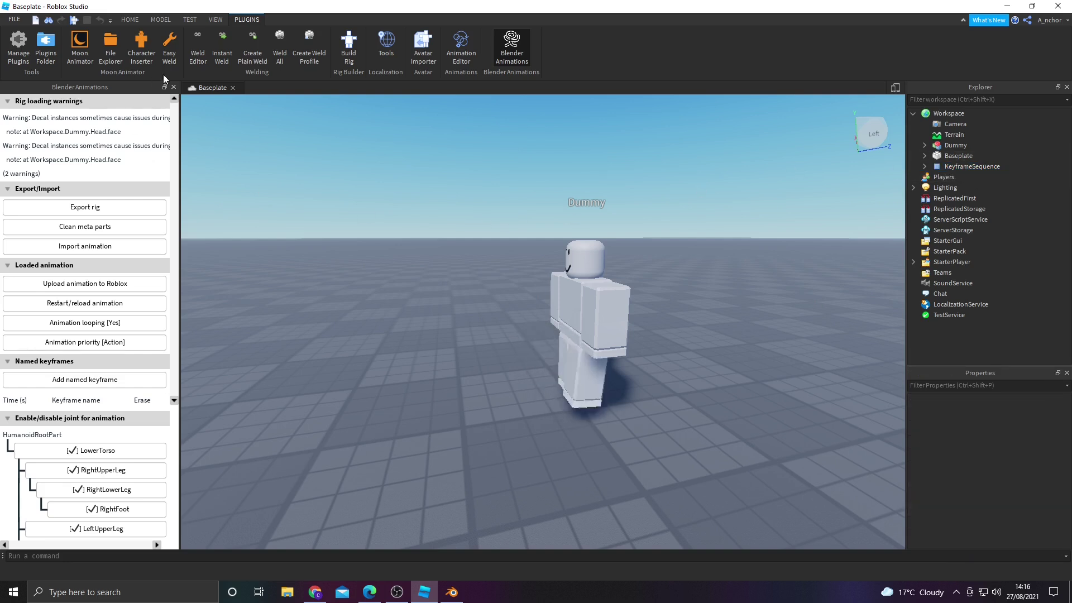
click(174, 87)
scroll(371, 356, down, 5)
scroll(376, 350, up, 5)
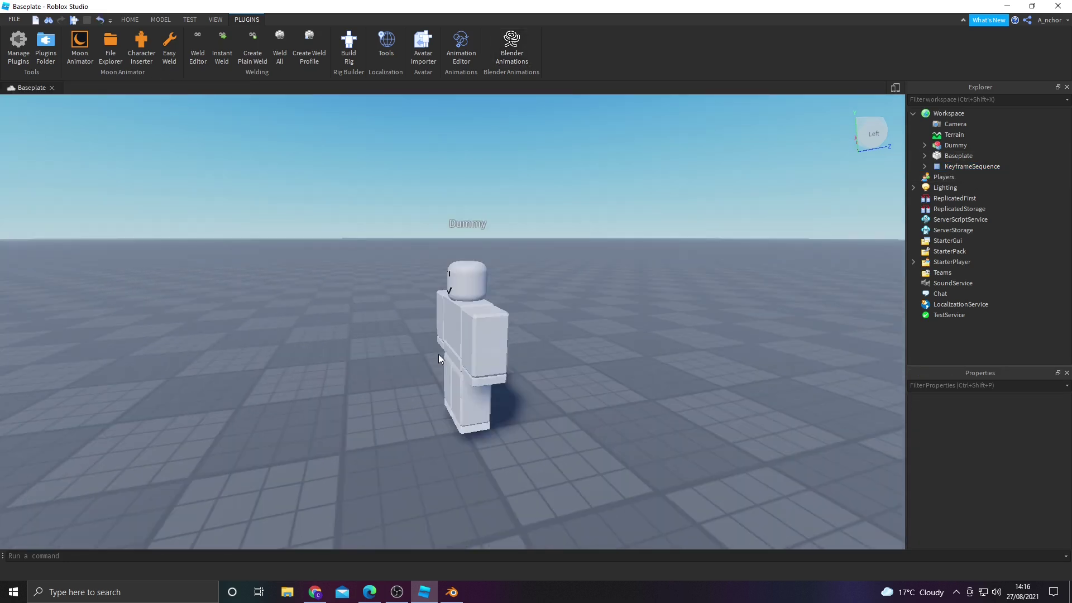
click(476, 342)
click(539, 322)
scroll(556, 304, down, 4)
right_drag(559, 304, 560, 303)
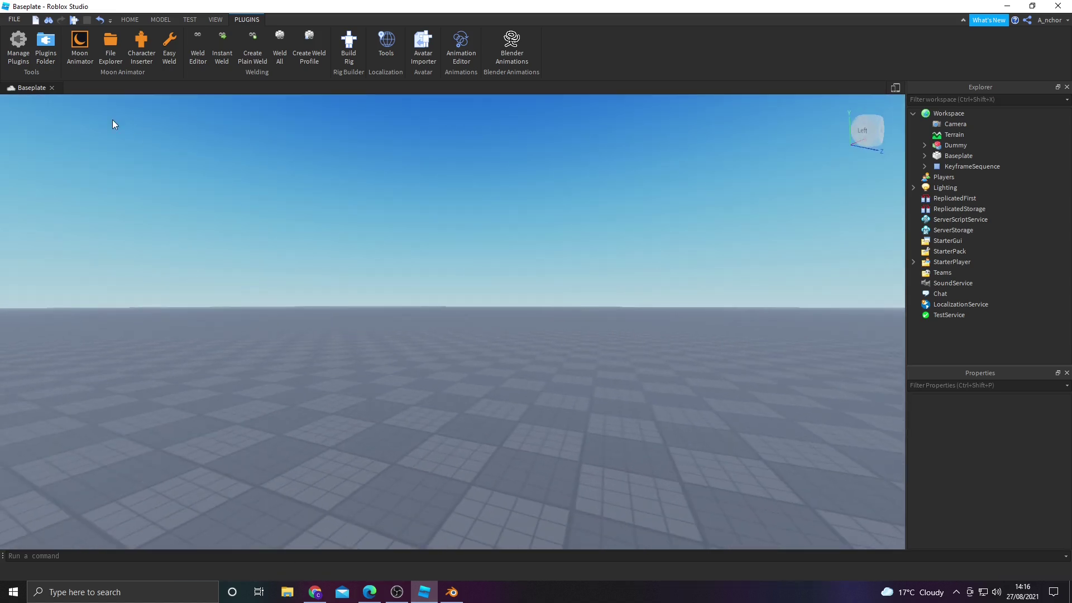
Open the recent place file Portfollio.rbxl and start a playtest
click(14, 20)
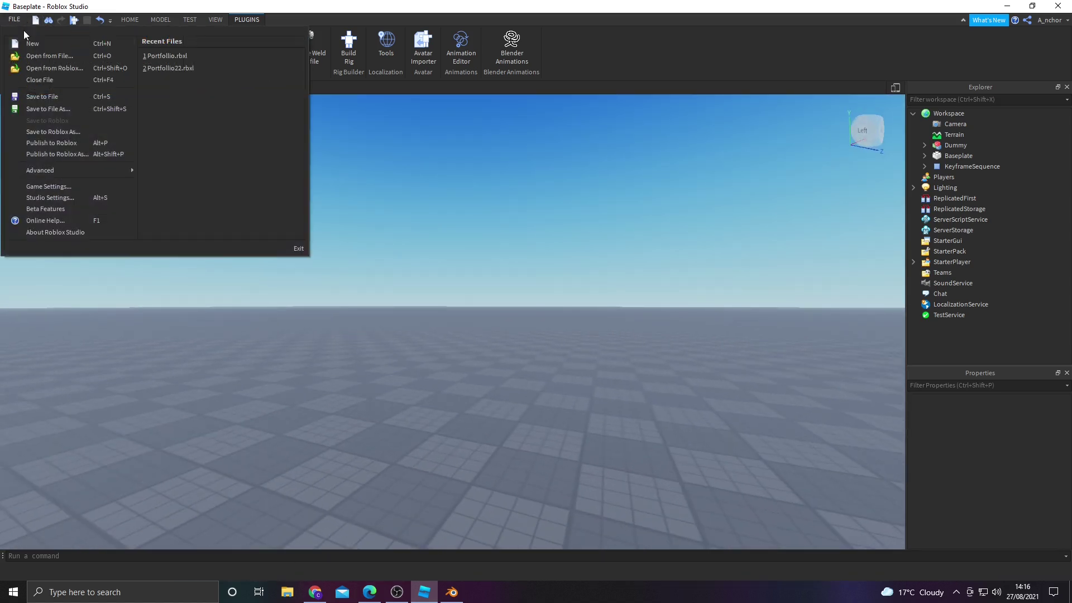
click(179, 56)
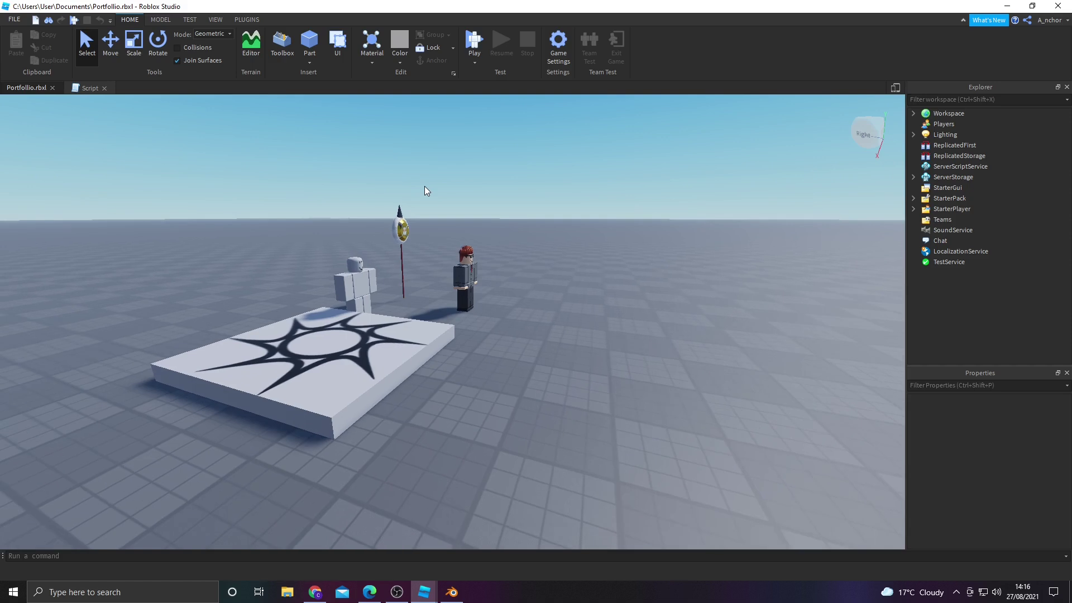
key(F5)
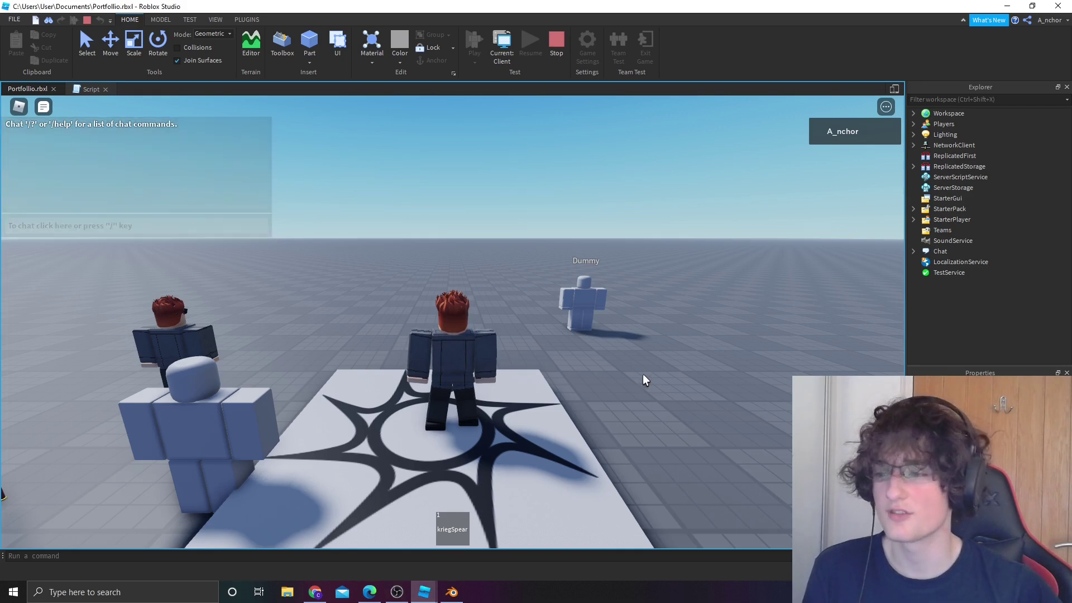
Equip the kriegSpear, walk the character off the spawn platform and trigger its spear attack animations
key(w)
key(1)
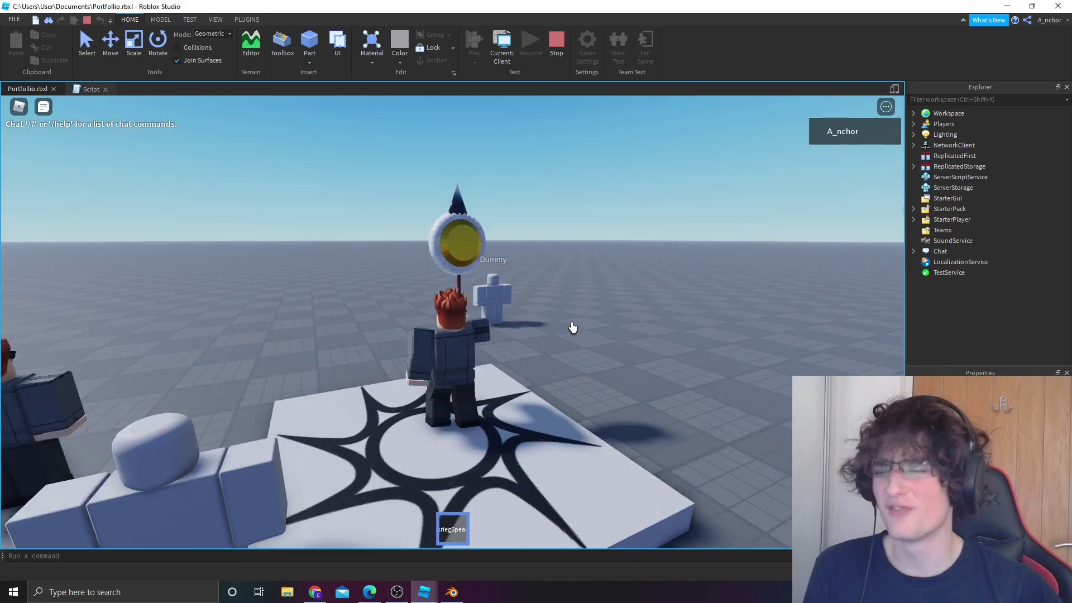
right_drag(572, 328, 568, 329)
click(569, 330)
click(563, 329)
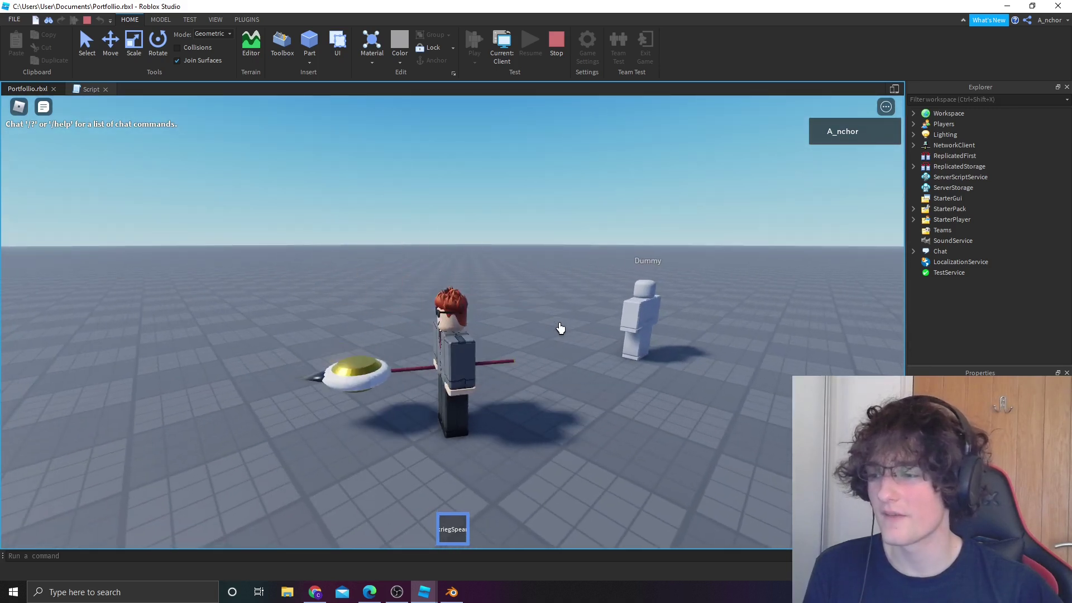
click(561, 328)
key(a)
click(561, 329)
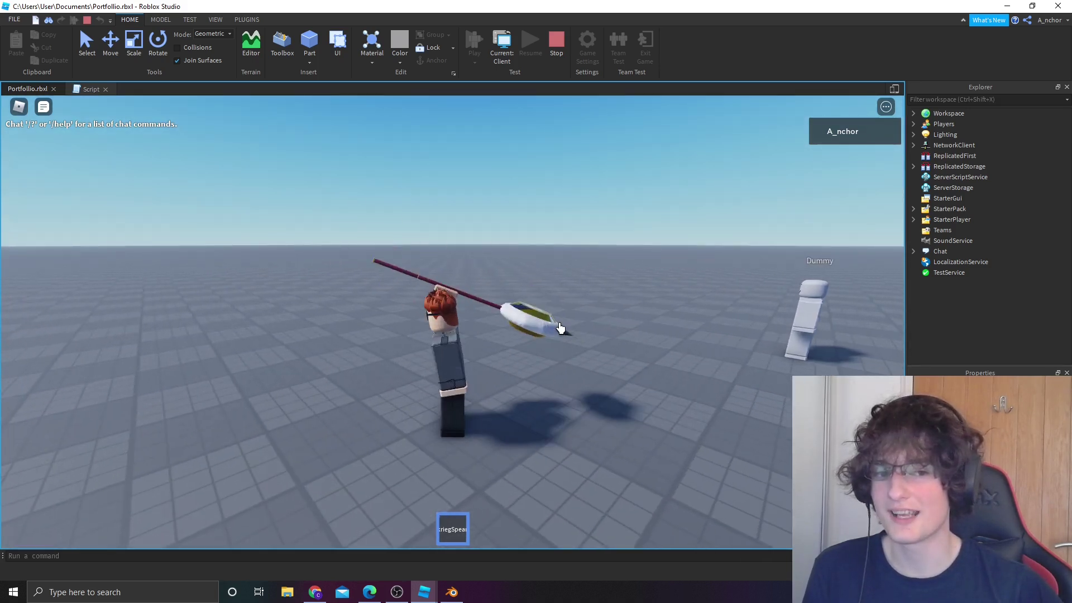
Turn the character around, trigger more spear attacks while walking over the baseplate, and stop the playtest
right_drag(561, 328, 561, 329)
key(d)
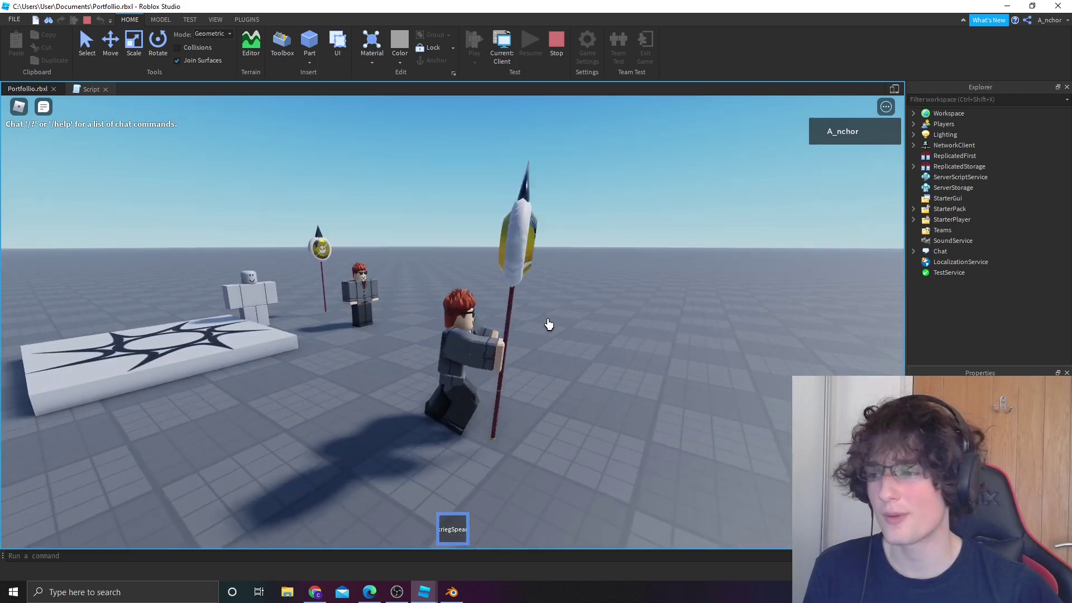
click(550, 326)
click(630, 344)
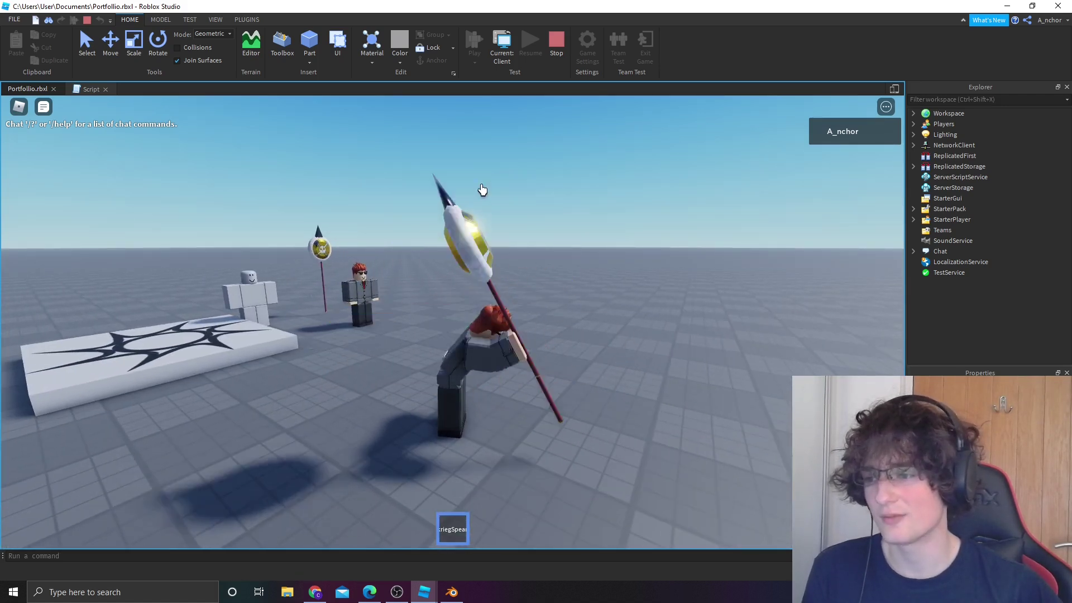
click(607, 333)
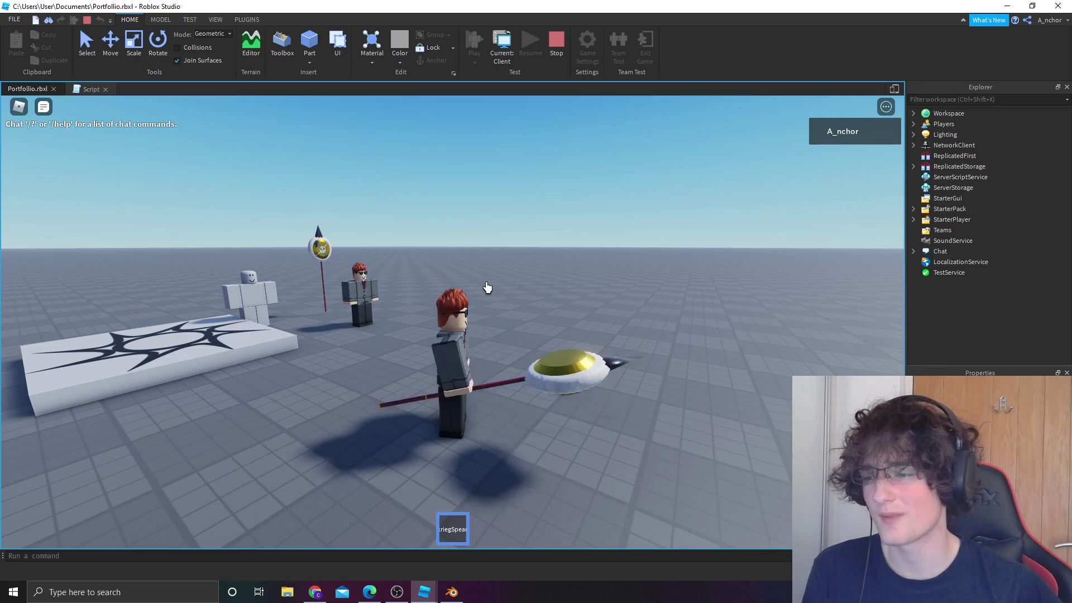
click(537, 354)
key(w)
key(d)
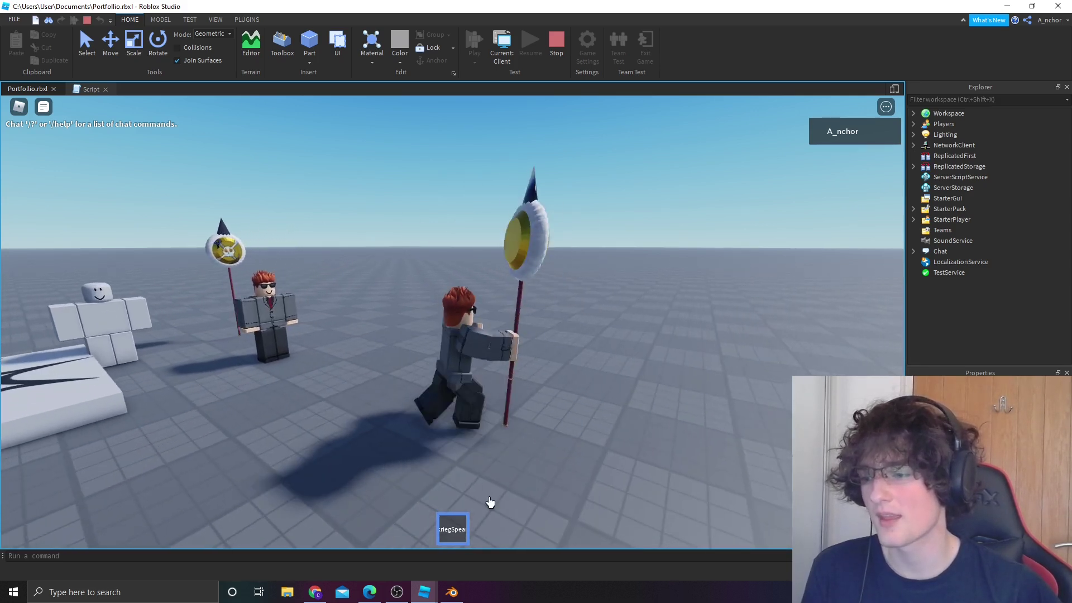
key(s)
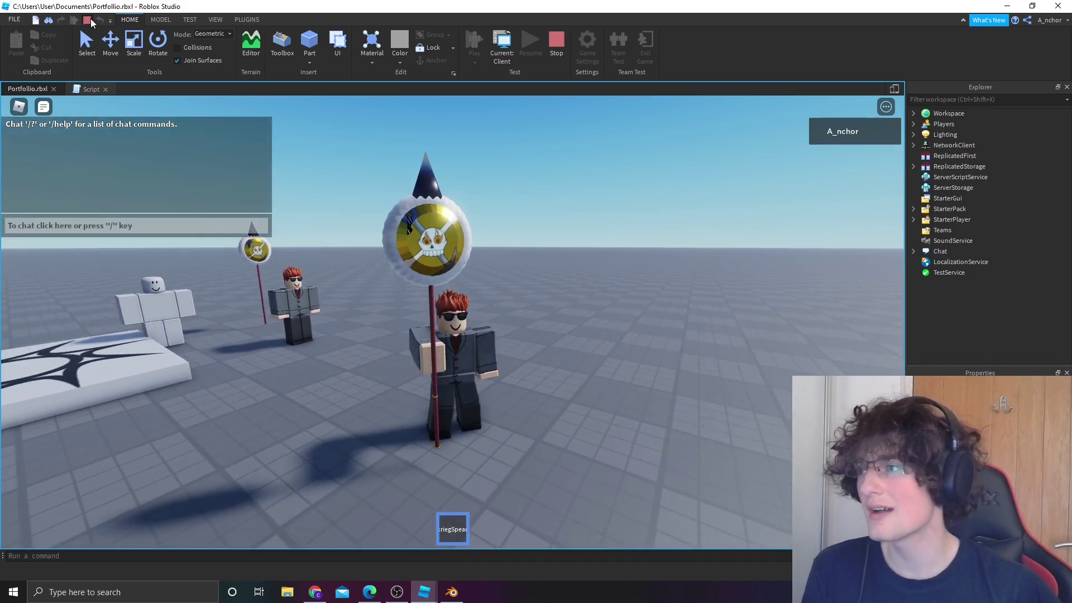
click(91, 20)
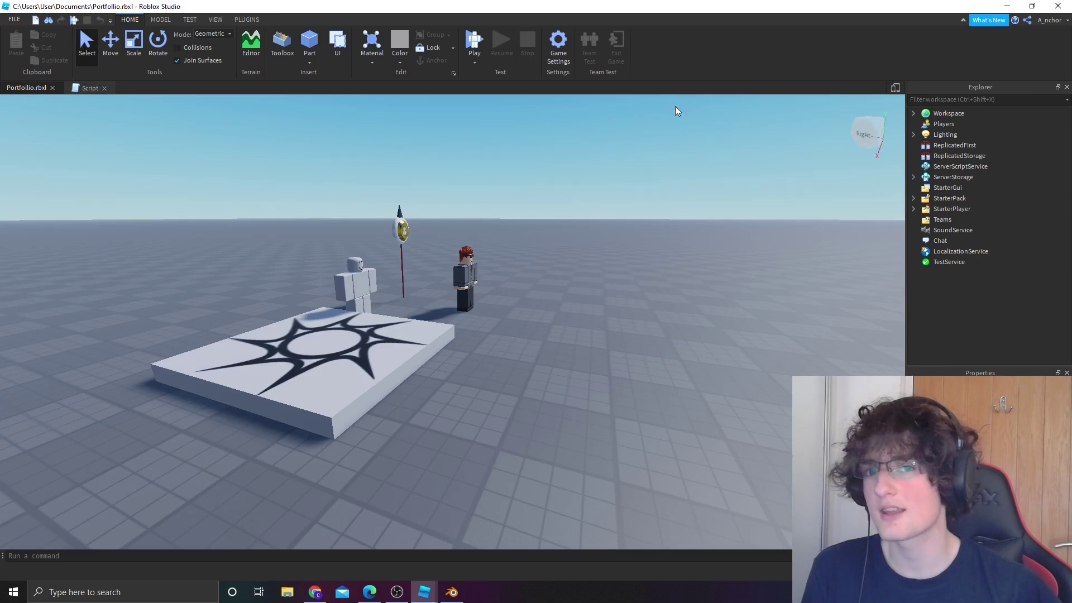